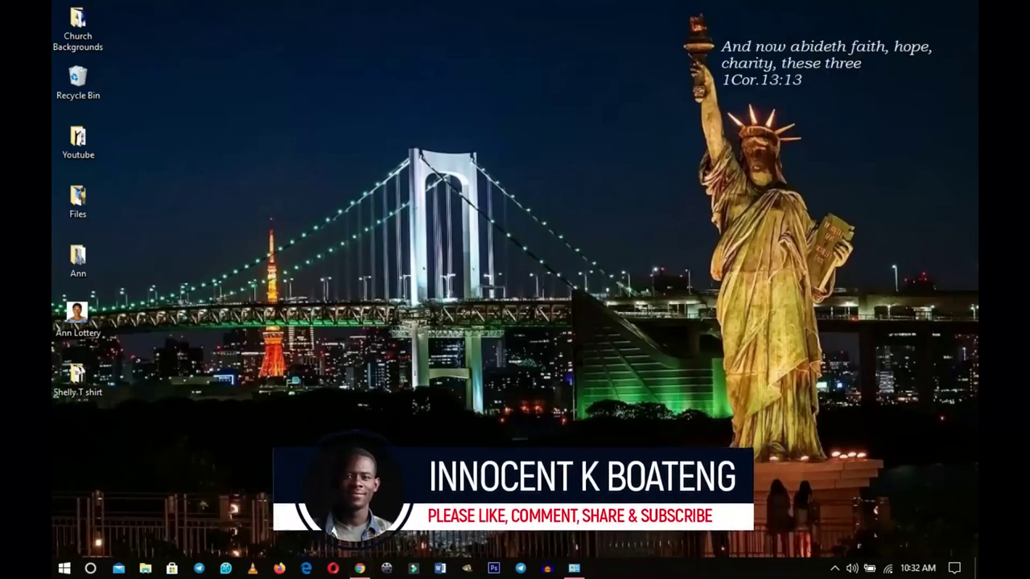
- Restore the Chrome window with the dvprogram.state.gov tab from the taskbar
{"action": "left_click", "coordinate": [359, 568]}
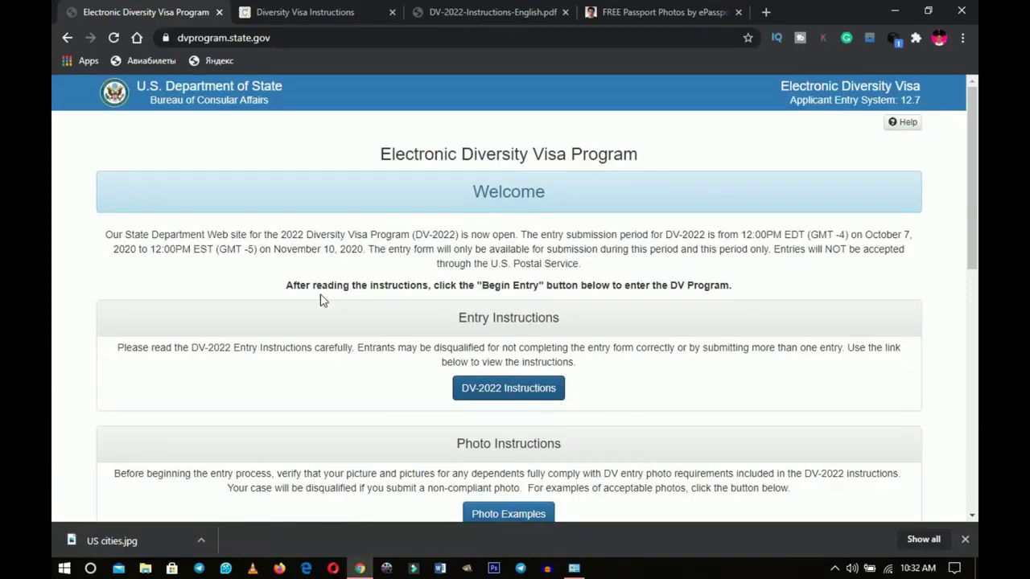
{"action": "scroll", "coordinate": [552, 368], "scroll_direction": "down", "scroll_amount": 2}
{"action": "scroll", "coordinate": [553, 369], "scroll_direction": "up", "scroll_amount": 2}
{"action": "scroll", "coordinate": [553, 369], "scroll_direction": "down", "scroll_amount": 3}
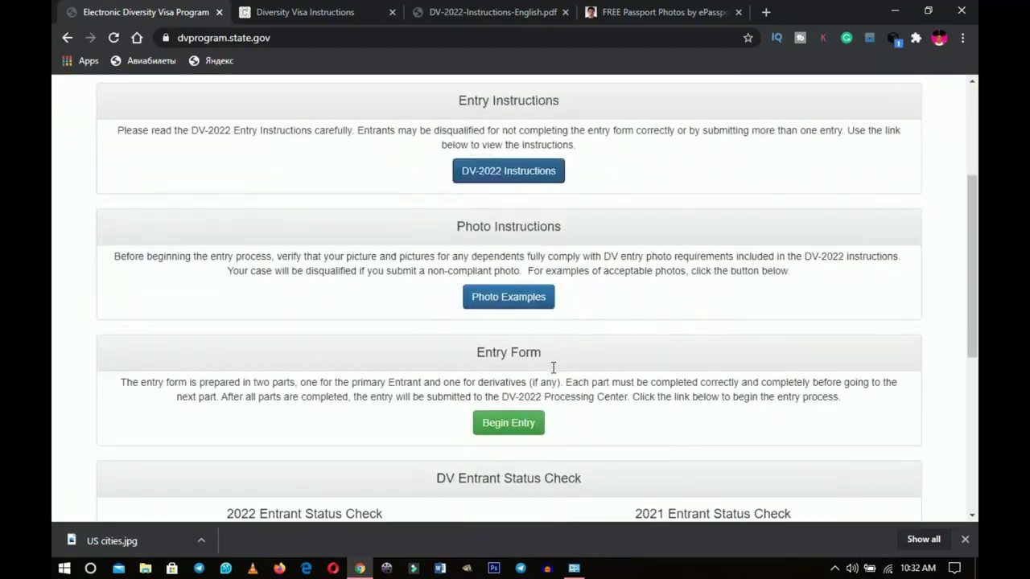
{"action": "scroll", "coordinate": [553, 368], "scroll_direction": "down", "scroll_amount": 4}
{"action": "scroll", "coordinate": [553, 369], "scroll_direction": "up", "scroll_amount": 7}
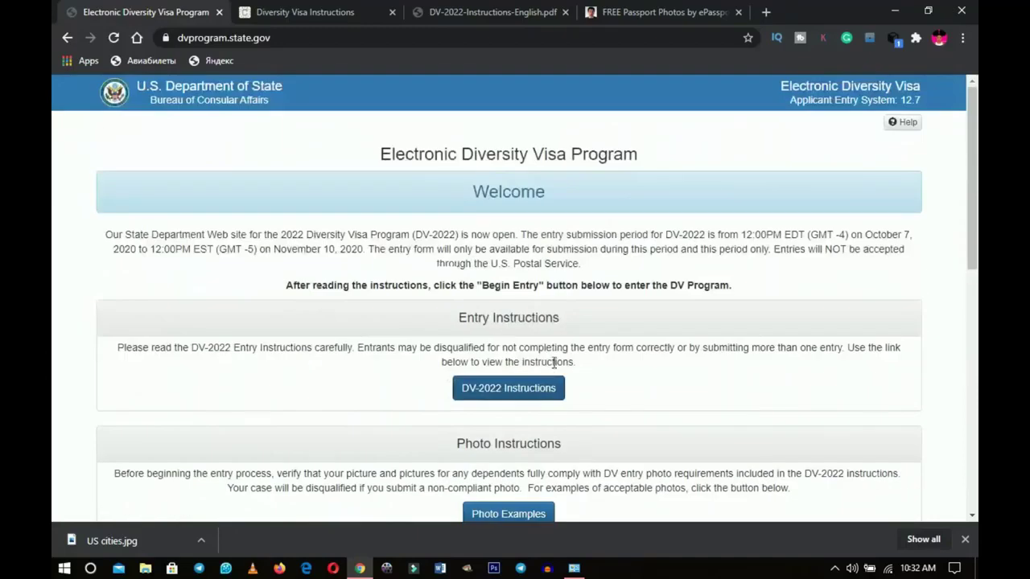
{"action": "left_click", "coordinate": [322, 12]}
{"action": "left_click", "coordinate": [456, 12]}
{"action": "left_click", "coordinate": [650, 10]}
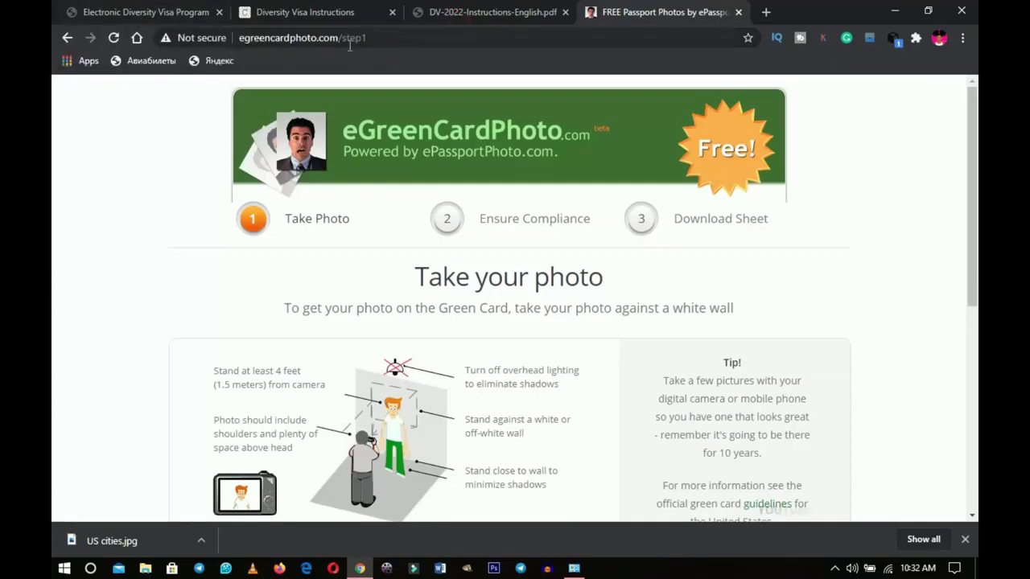
{"action": "left_click", "coordinate": [141, 14]}
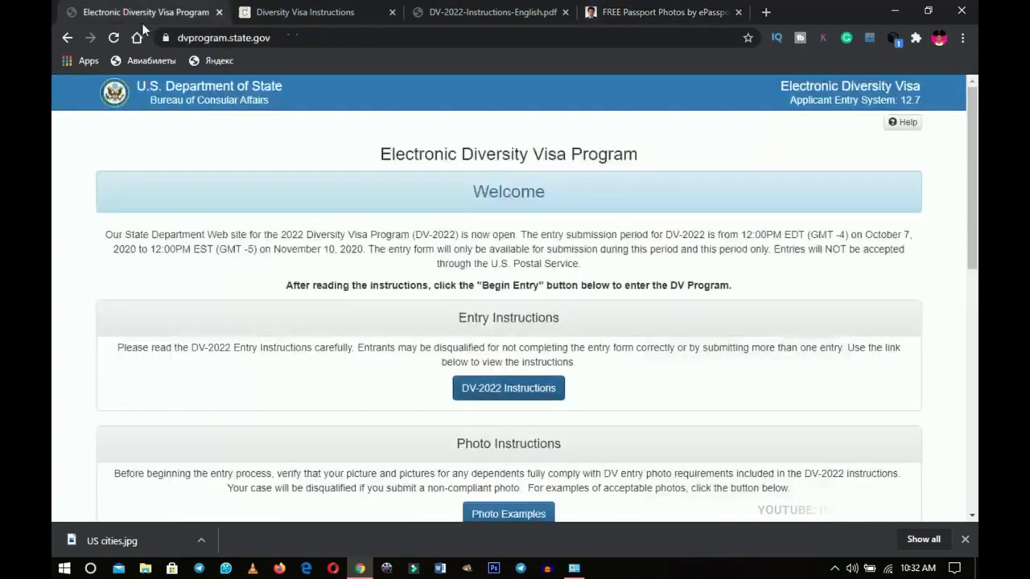
{"action": "left_click", "coordinate": [210, 37]}
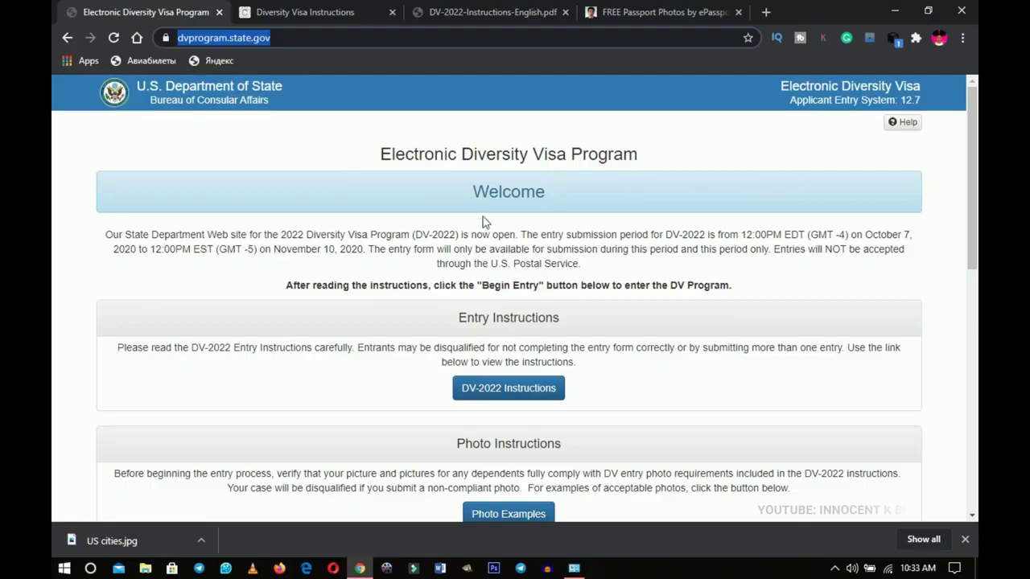
{"action": "scroll", "coordinate": [421, 230], "scroll_direction": "down", "scroll_amount": 5}
{"action": "scroll", "coordinate": [425, 244], "scroll_direction": "up", "scroll_amount": 4}
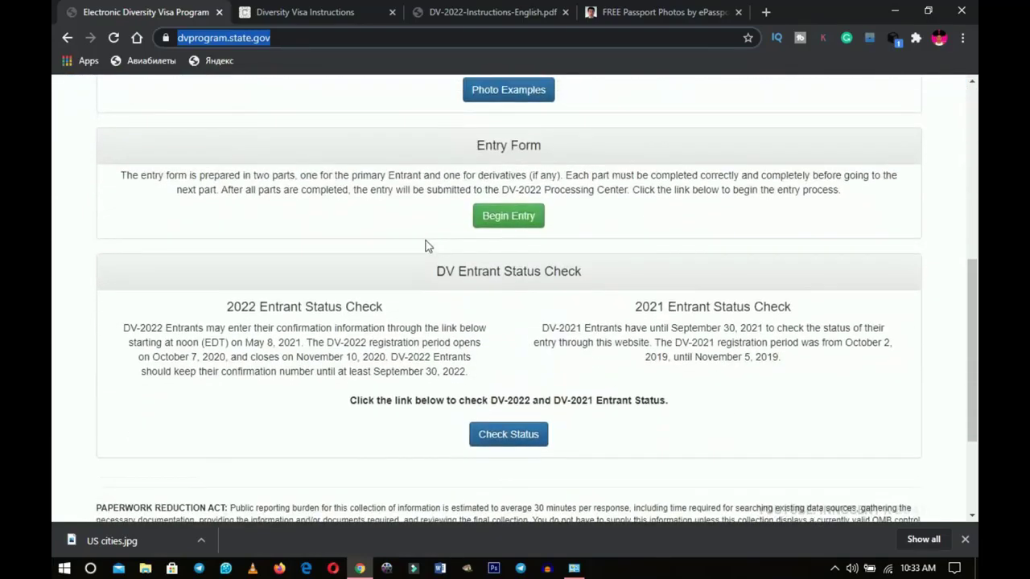
{"action": "scroll", "coordinate": [449, 252], "scroll_direction": "up", "scroll_amount": 1}
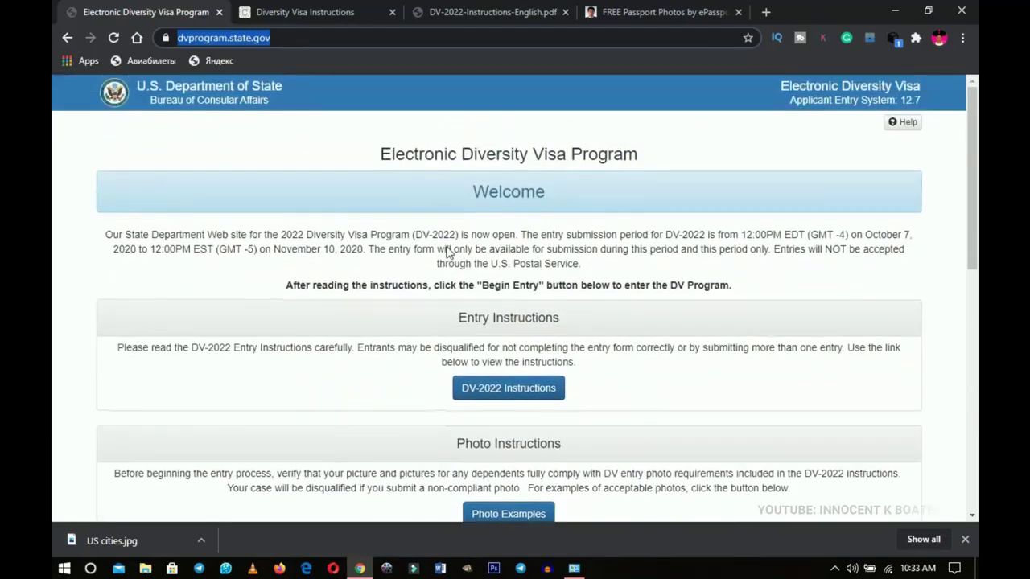
{"action": "scroll", "coordinate": [449, 253], "scroll_direction": "down", "scroll_amount": 4}
{"action": "scroll", "coordinate": [449, 253], "scroll_direction": "up", "scroll_amount": 2}
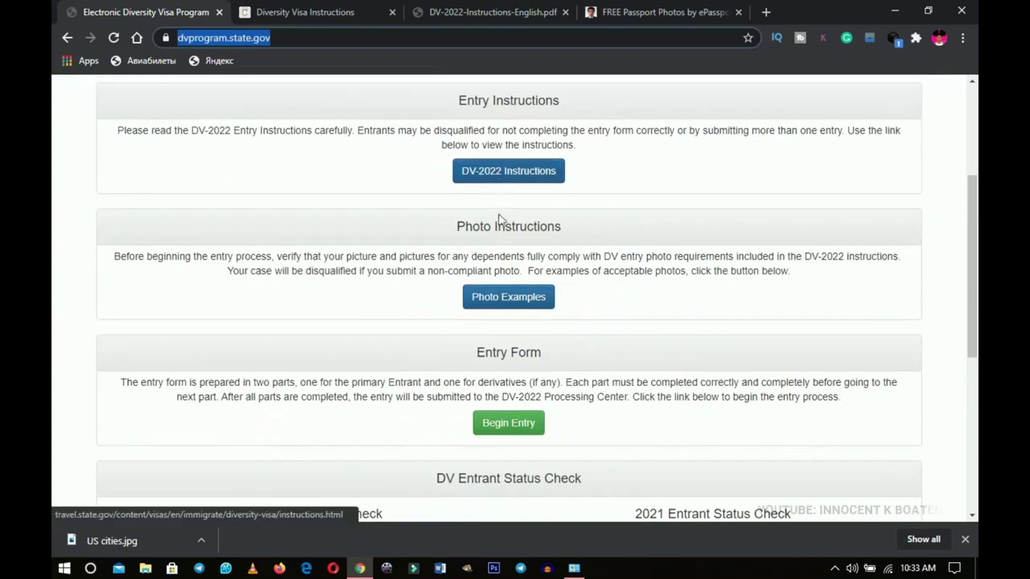
{"action": "scroll", "coordinate": [507, 299], "scroll_direction": "down", "scroll_amount": 1}
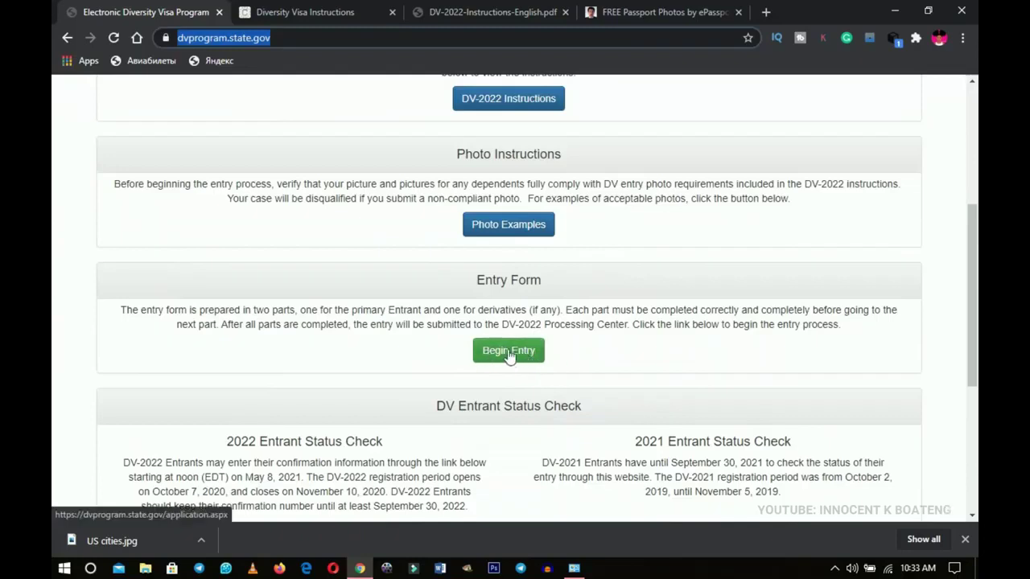
{"action": "scroll", "coordinate": [531, 354], "scroll_direction": "down", "scroll_amount": 4}
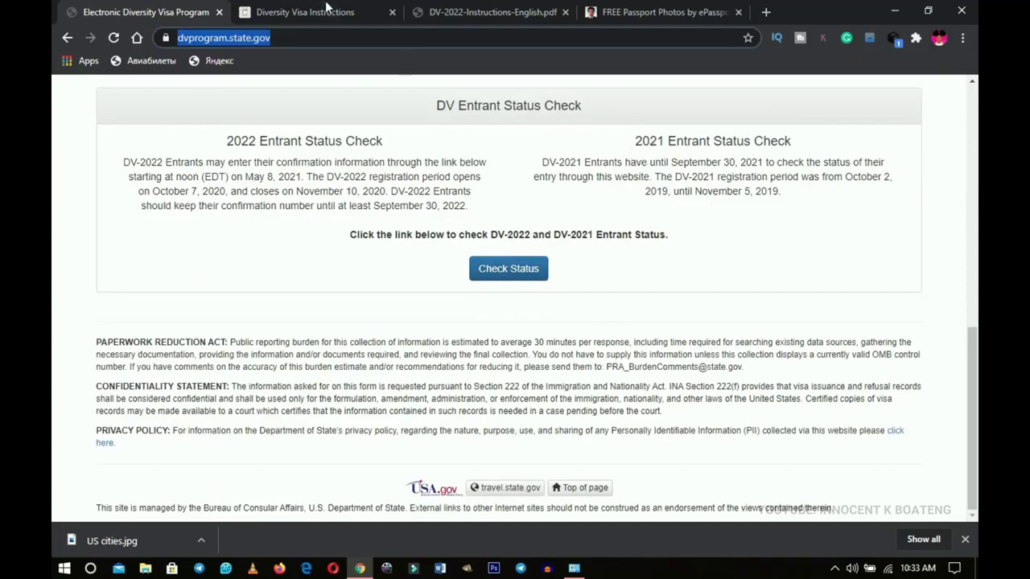
{"action": "scroll", "coordinate": [460, 271], "scroll_direction": "up", "scroll_amount": 4}
{"action": "scroll", "coordinate": [504, 242], "scroll_direction": "up", "scroll_amount": 1}
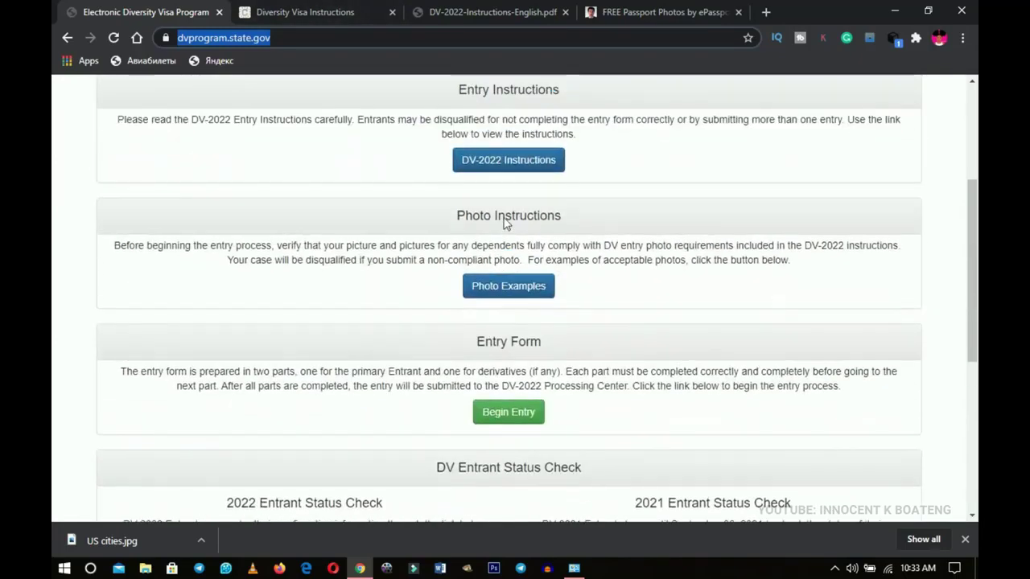
- Switch to the Diversity Visa Instructions page and look over the DV-2022 program details
{"action": "left_click", "coordinate": [295, 11]}
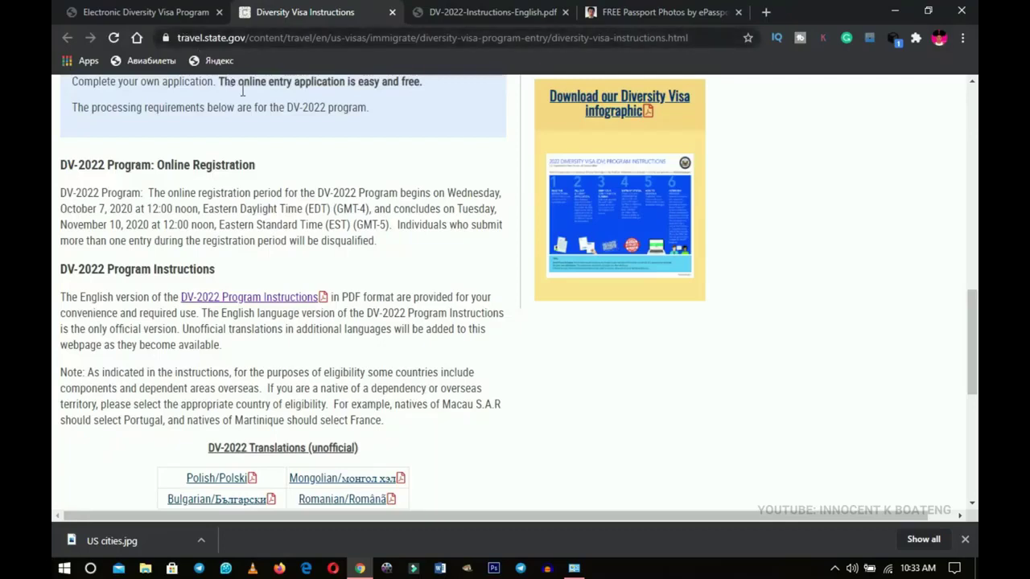
{"action": "scroll", "coordinate": [264, 121], "scroll_direction": "down", "scroll_amount": 2}
{"action": "scroll", "coordinate": [245, 225], "scroll_direction": "up", "scroll_amount": 1}
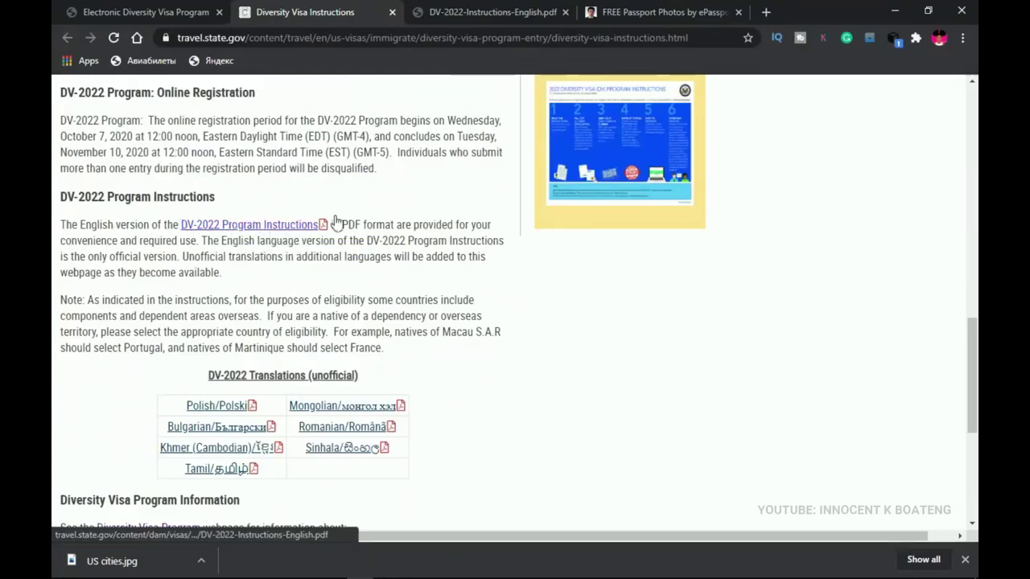
- Bring up the DV-2022 English instructions PDF and skim its first page
{"action": "left_click", "coordinate": [430, 8]}
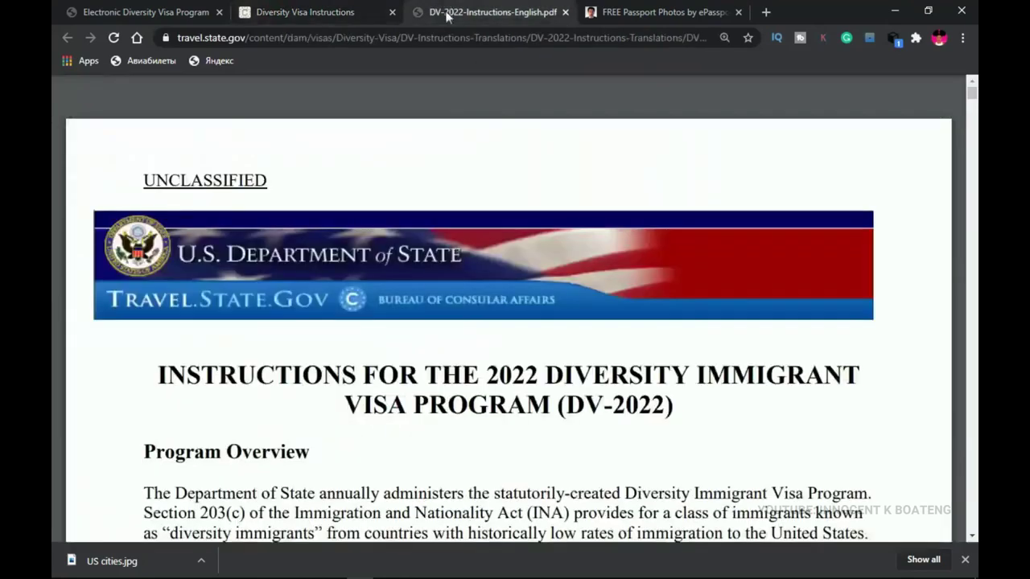
{"action": "scroll", "coordinate": [448, 198], "scroll_direction": "down", "scroll_amount": 5}
{"action": "scroll", "coordinate": [453, 205], "scroll_direction": "down", "scroll_amount": 1}
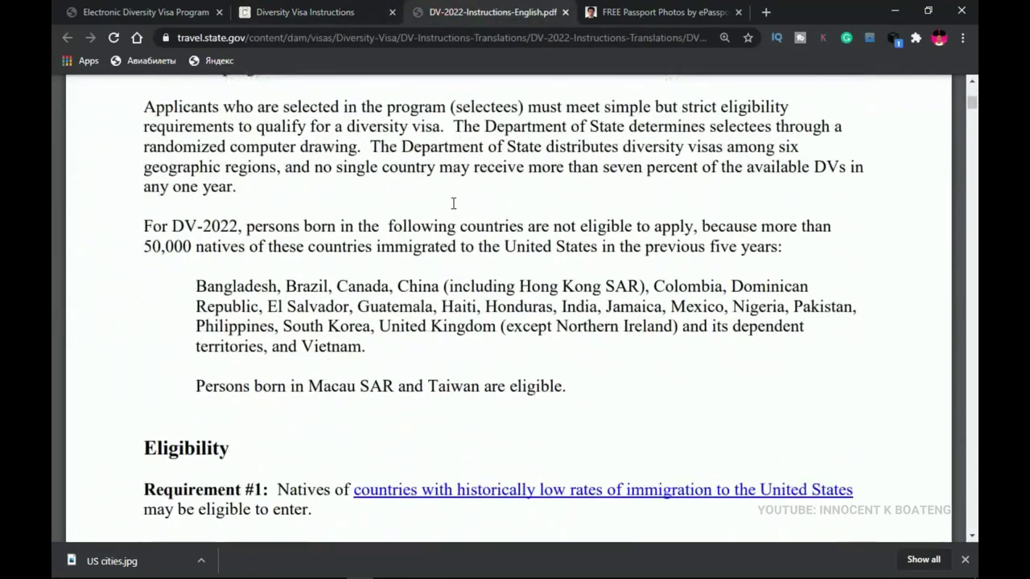
{"action": "scroll", "coordinate": [453, 204], "scroll_direction": "down", "scroll_amount": 2}
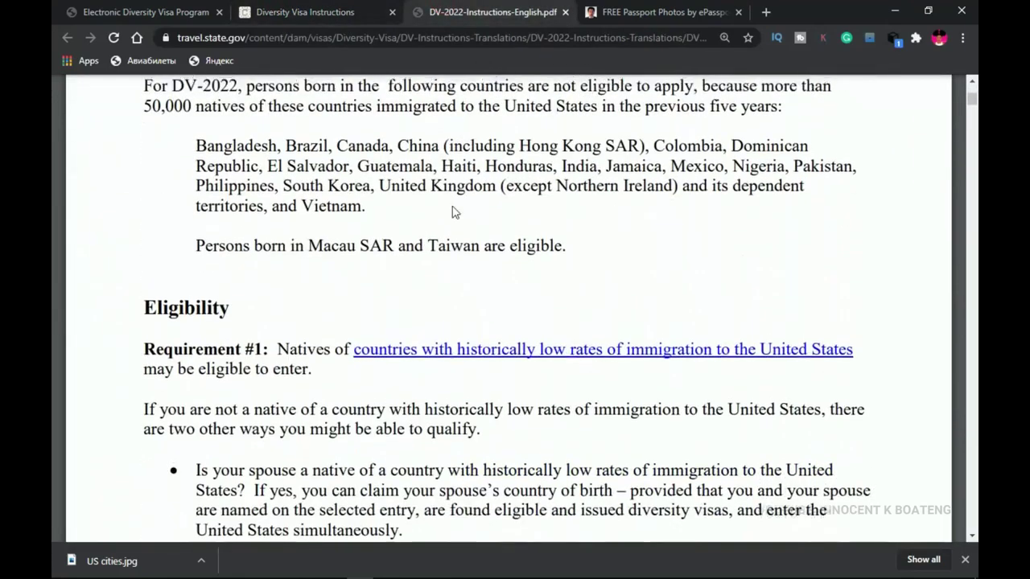
{"action": "scroll", "coordinate": [453, 204], "scroll_direction": "up", "scroll_amount": 5}
{"action": "scroll", "coordinate": [441, 212], "scroll_direction": "up", "scroll_amount": 2}
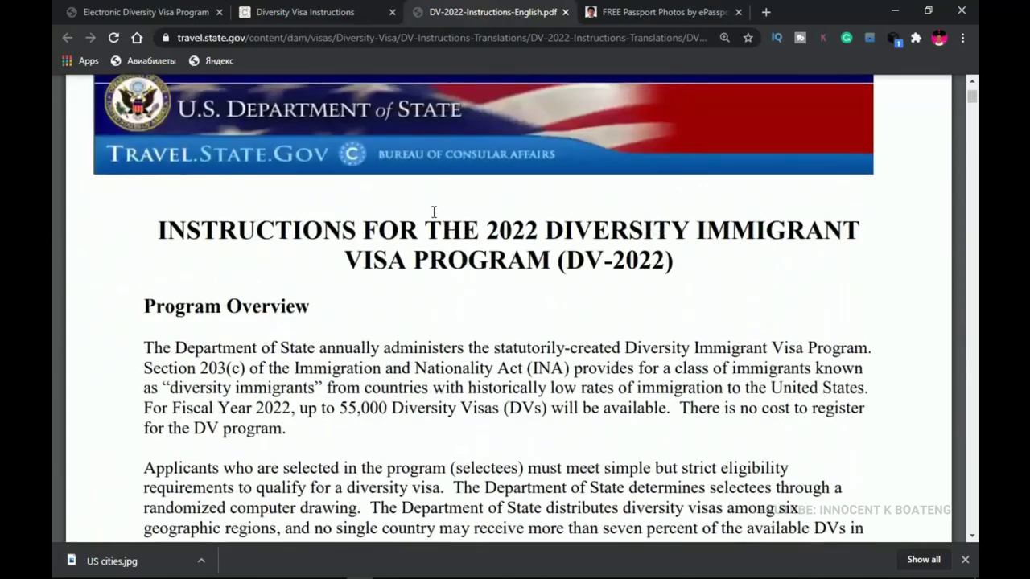
- Read the eligibility requirements on page 2, then move to the eGreenCardPhoto site's address
{"action": "scroll", "coordinate": [435, 213], "scroll_direction": "down", "scroll_amount": 3}
{"action": "scroll", "coordinate": [435, 212], "scroll_direction": "down", "scroll_amount": 3}
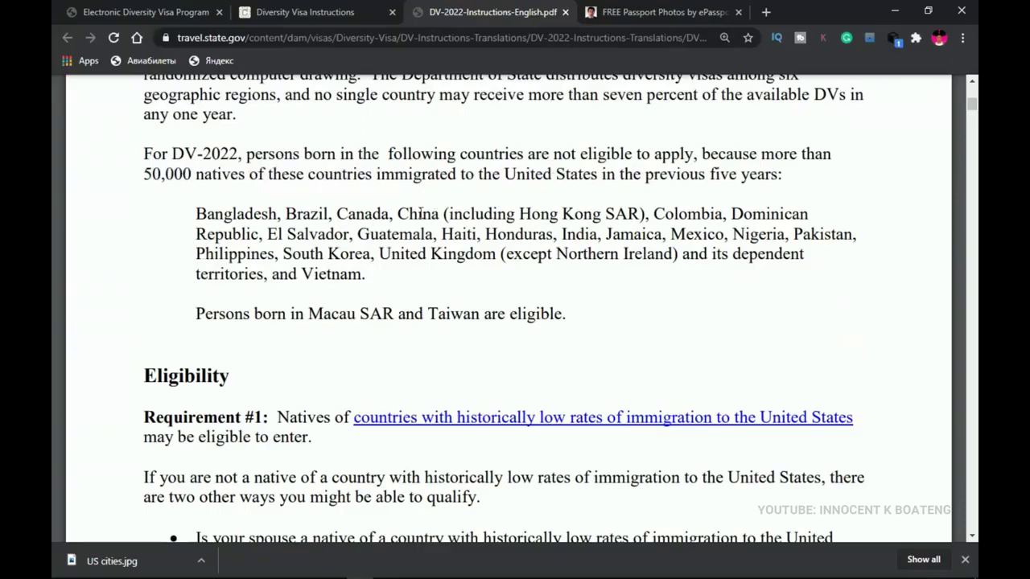
{"action": "scroll", "coordinate": [276, 173], "scroll_direction": "down", "scroll_amount": 1}
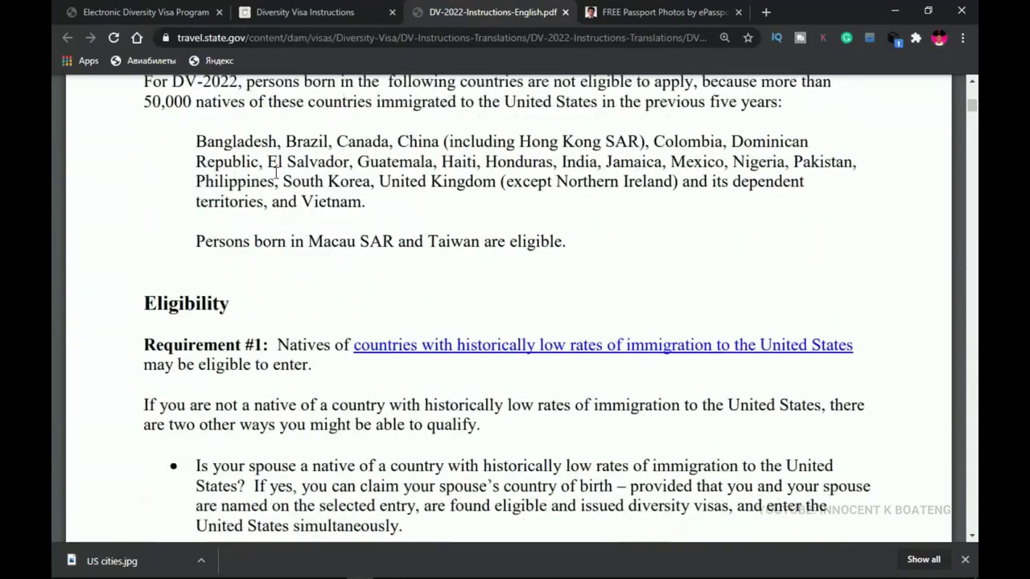
{"action": "scroll", "coordinate": [275, 172], "scroll_direction": "down", "scroll_amount": 2}
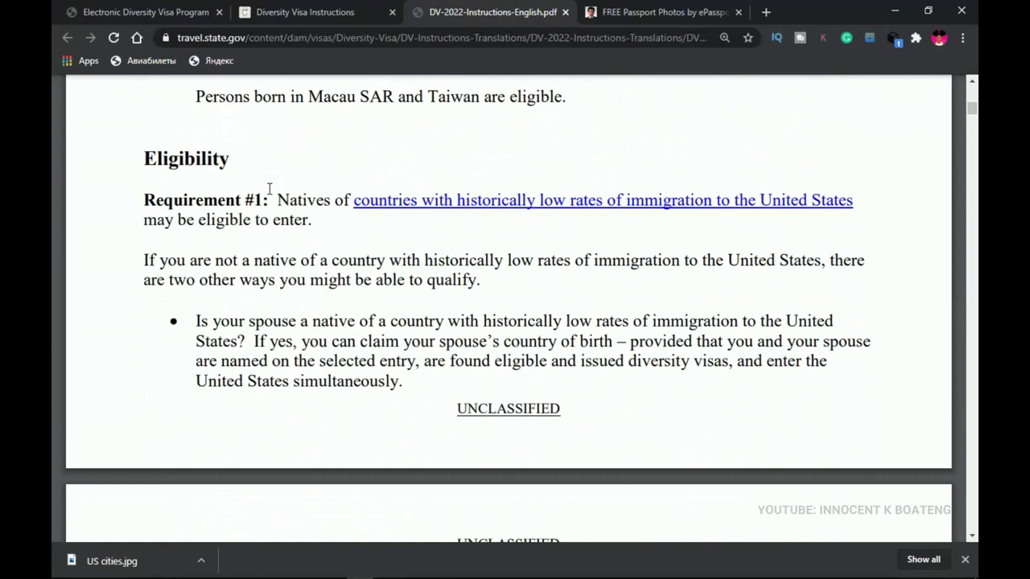
{"action": "scroll", "coordinate": [269, 189], "scroll_direction": "down", "scroll_amount": 2}
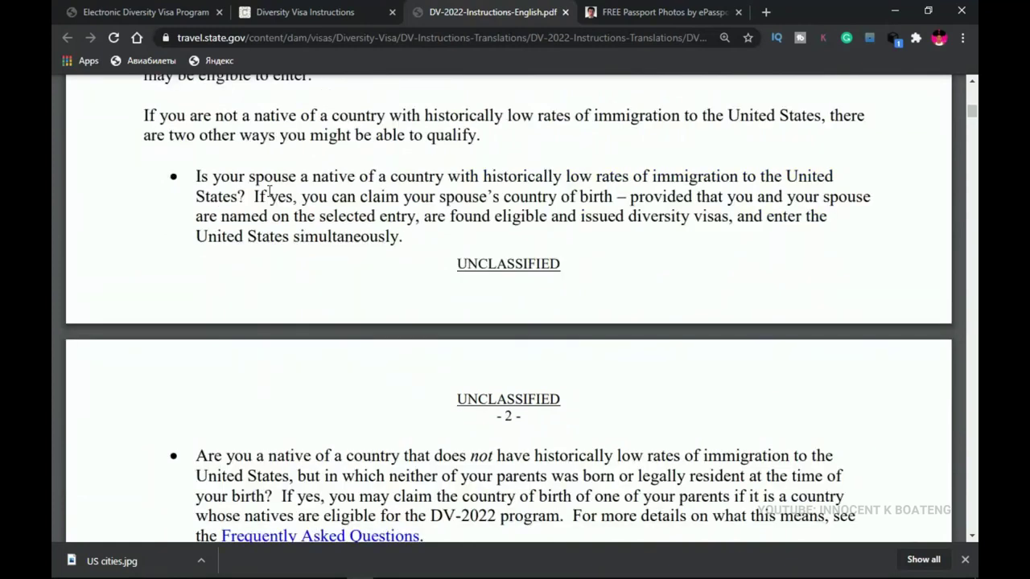
{"action": "scroll", "coordinate": [270, 191], "scroll_direction": "down", "scroll_amount": 3}
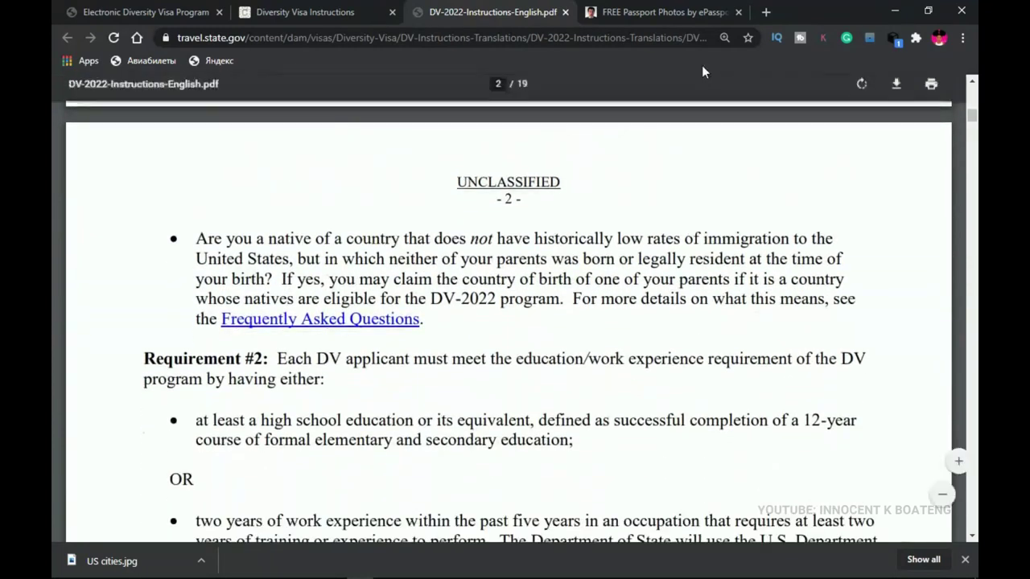
{"action": "left_click", "coordinate": [665, 13]}
{"action": "left_click", "coordinate": [399, 37]}
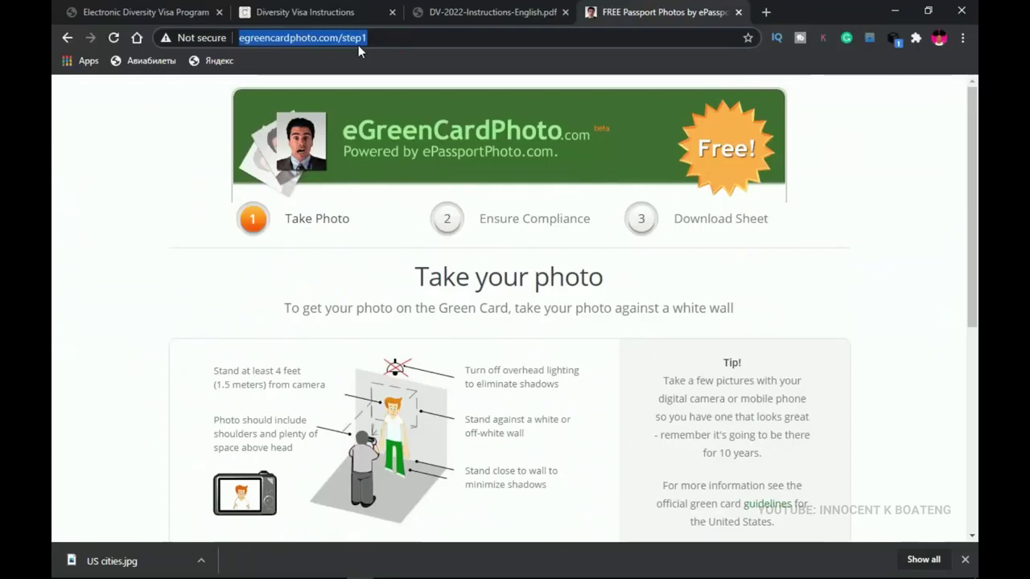
- Browse the eGreenCardPhoto site and bring up the DV Lottery Photo Checker address
{"action": "scroll", "coordinate": [416, 238], "scroll_direction": "down", "scroll_amount": 1}
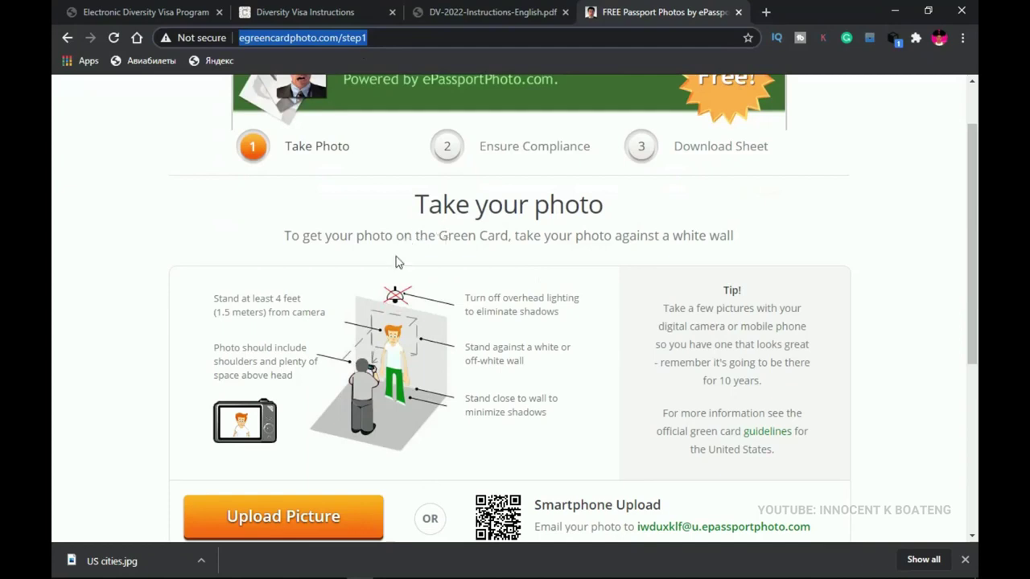
{"action": "key", "text": "ctrl+1"}
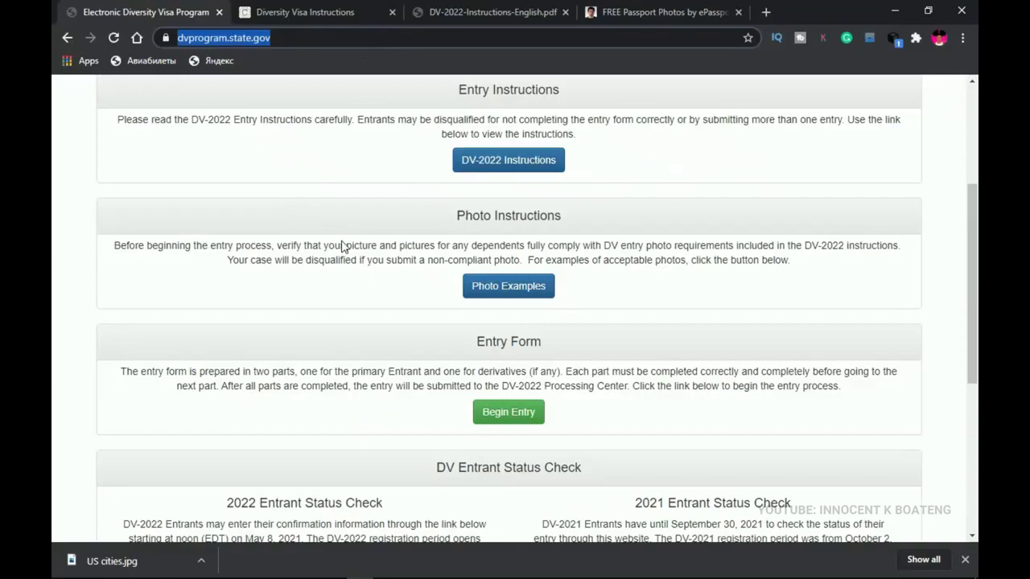
{"action": "left_click", "coordinate": [669, 12]}
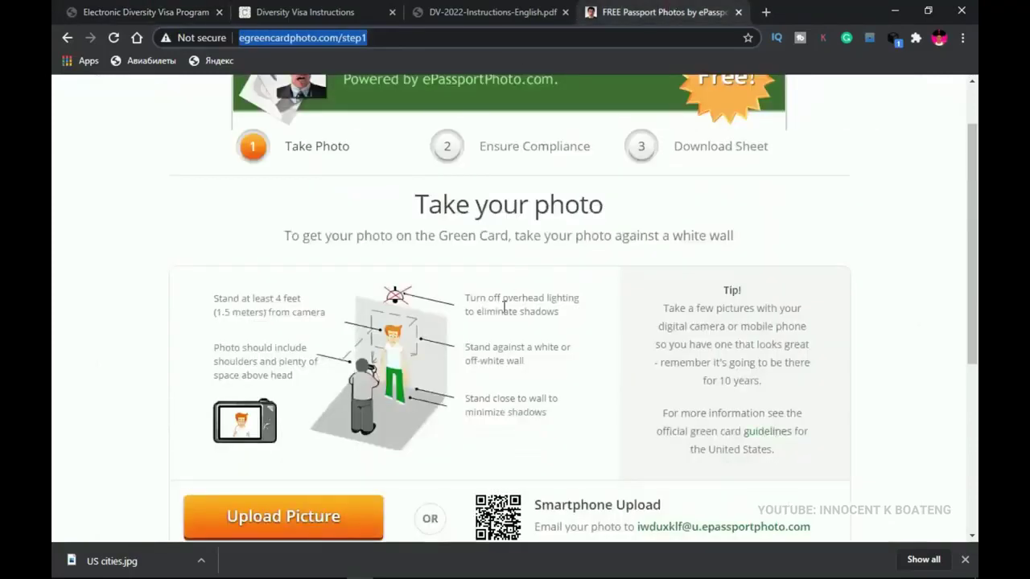
{"action": "scroll", "coordinate": [505, 308], "scroll_direction": "down", "scroll_amount": 3}
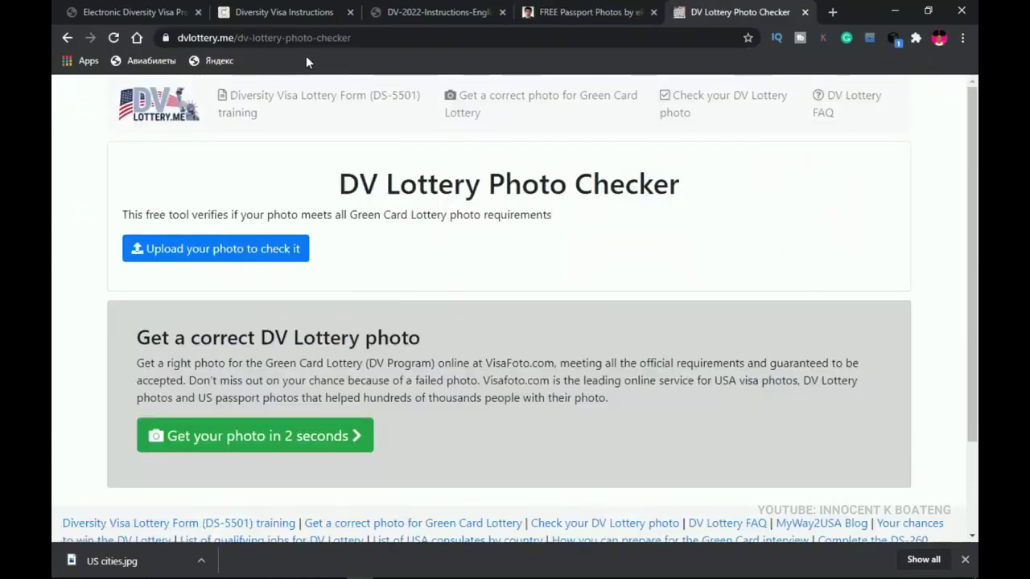
{"action": "left_click", "coordinate": [279, 37]}
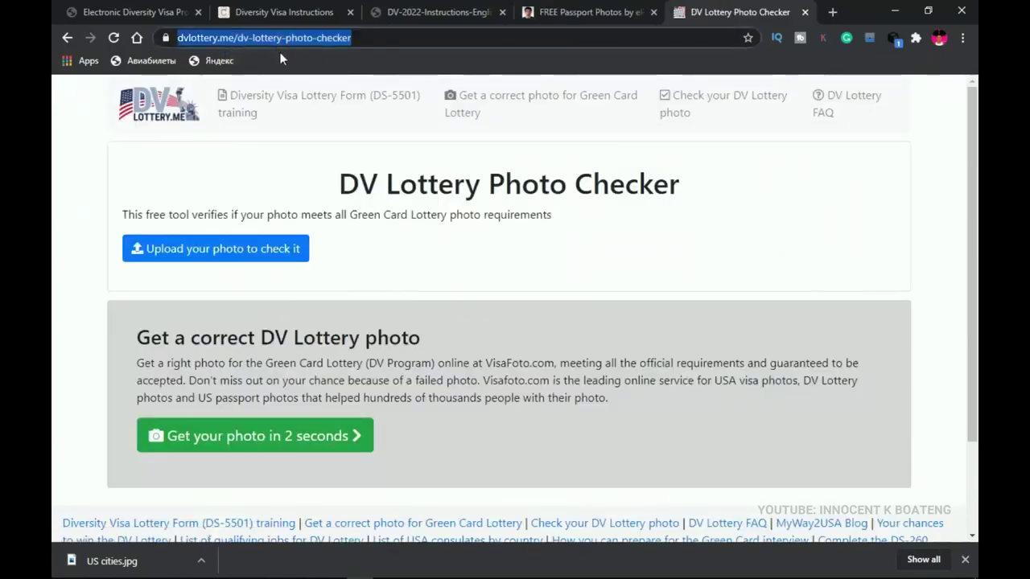
- Compare the photo site with the DV Lottery Photo Checker, then return to the Electronic Diversity Visa page
{"action": "left_click", "coordinate": [595, 11]}
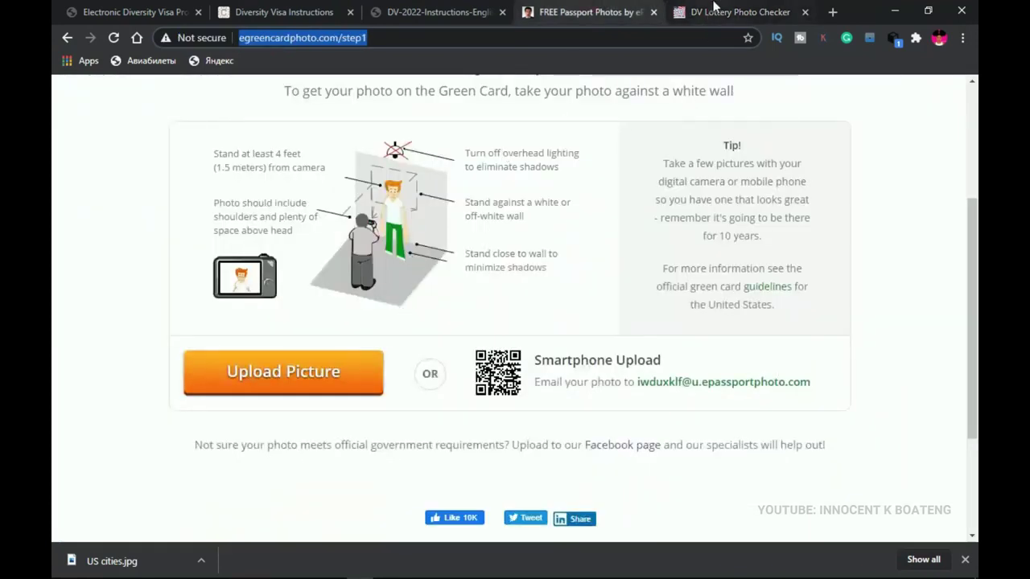
{"action": "left_click", "coordinate": [719, 12]}
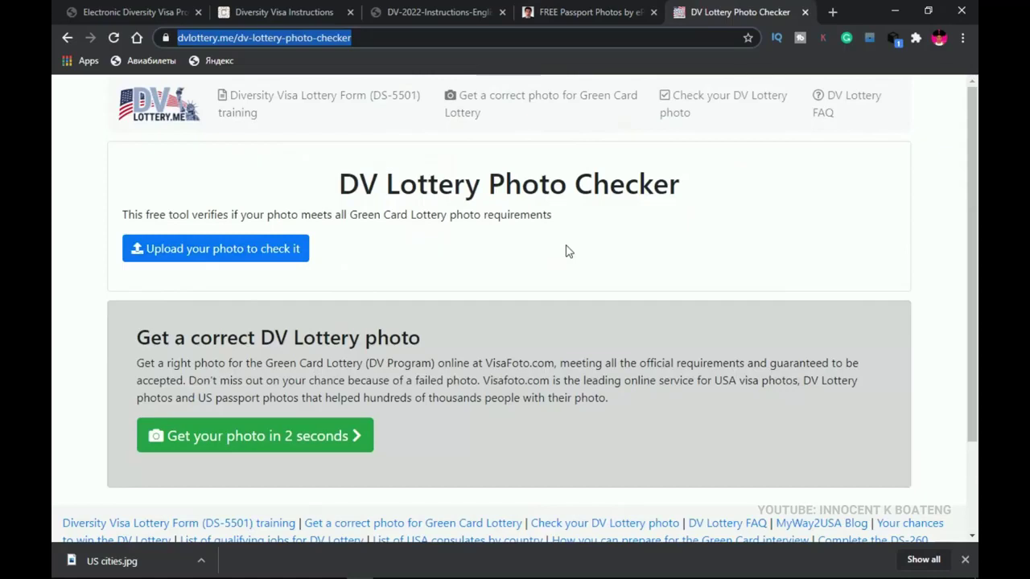
{"action": "left_click", "coordinate": [631, 11]}
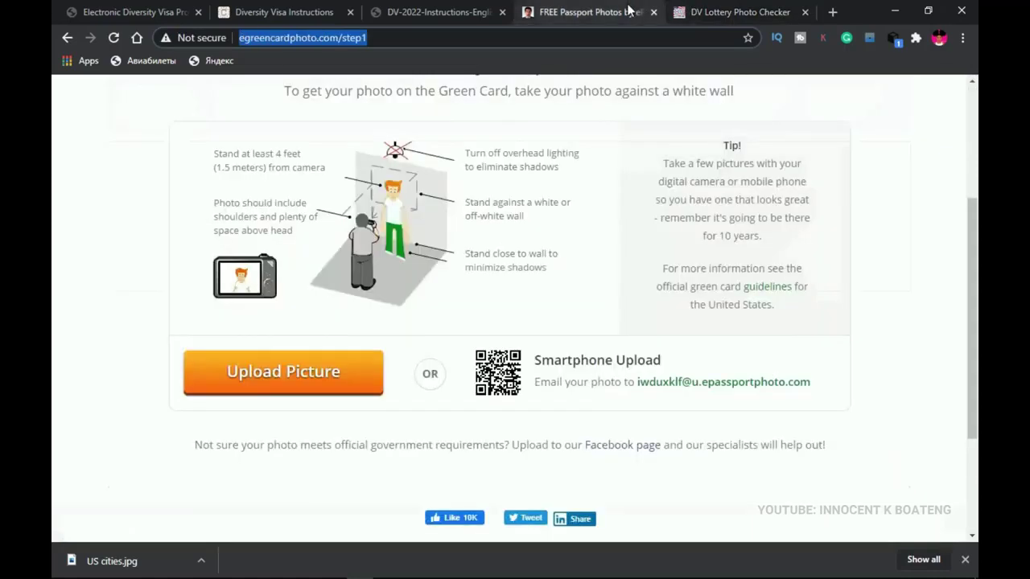
{"action": "left_click", "coordinate": [758, 13]}
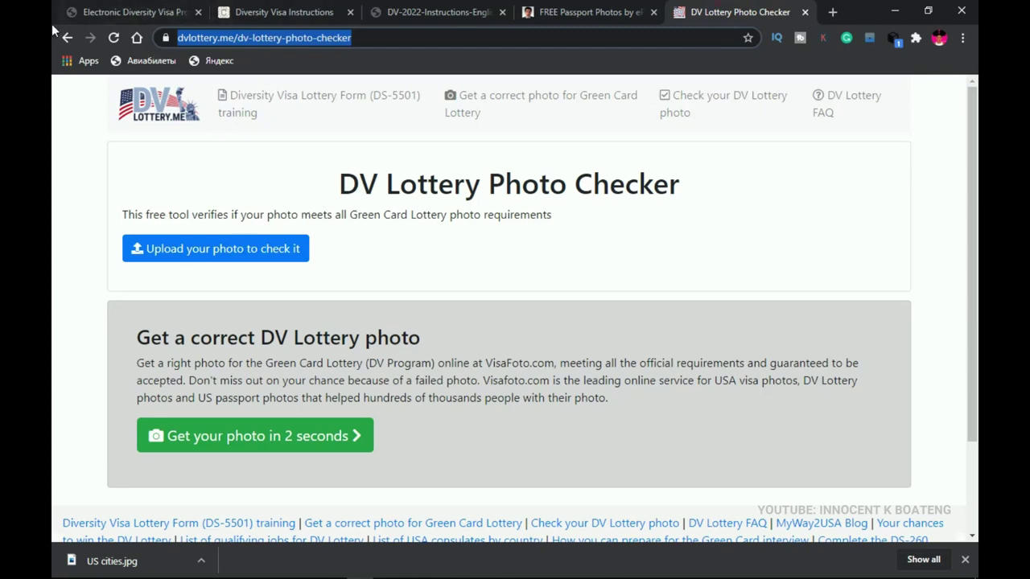
{"action": "left_click", "coordinate": [115, 13]}
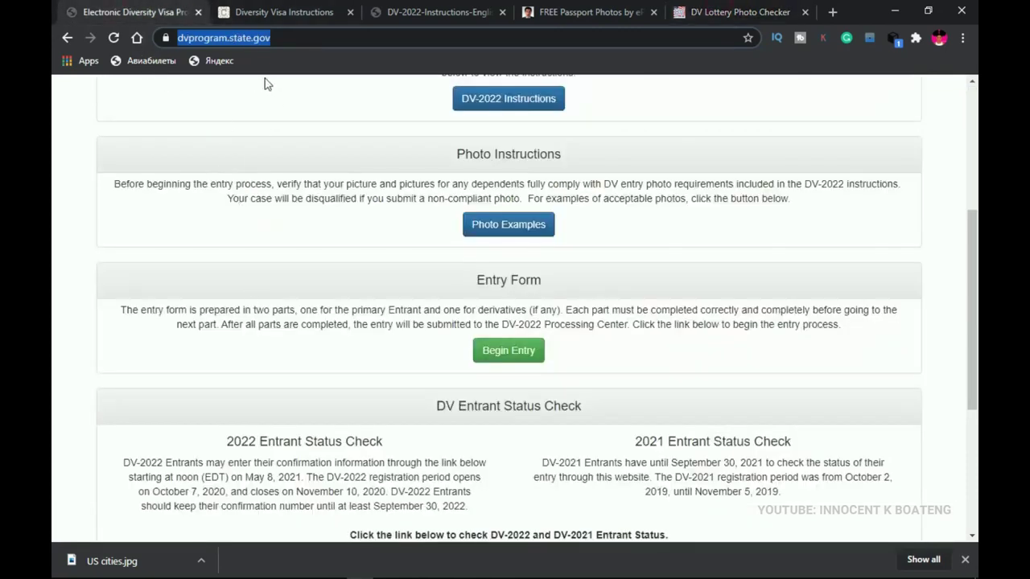
- Scroll to the Entry Form section and begin the DV-2022 entry
{"action": "scroll", "coordinate": [515, 290], "scroll_direction": "down", "scroll_amount": 1}
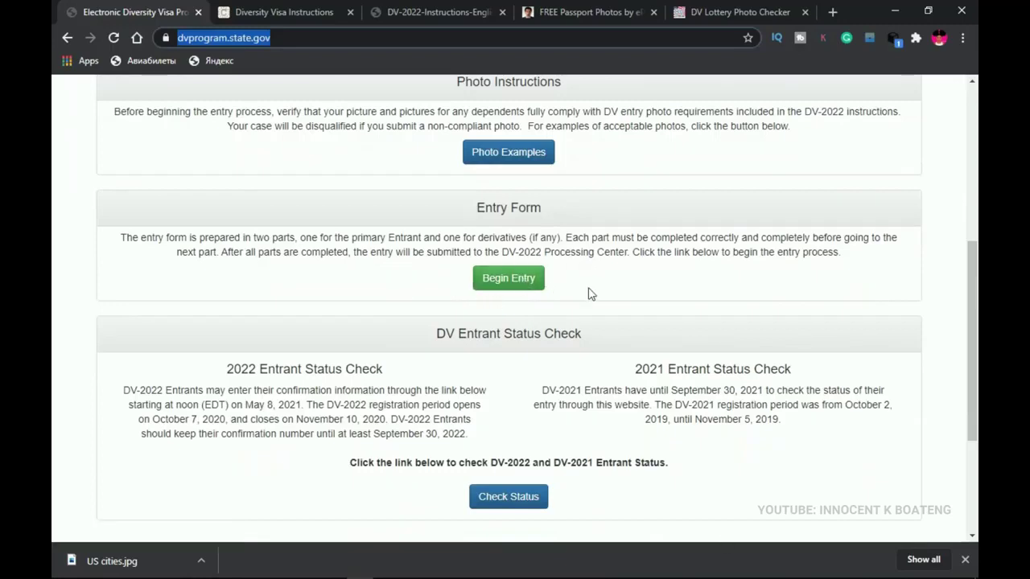
{"action": "left_click", "coordinate": [520, 284]}
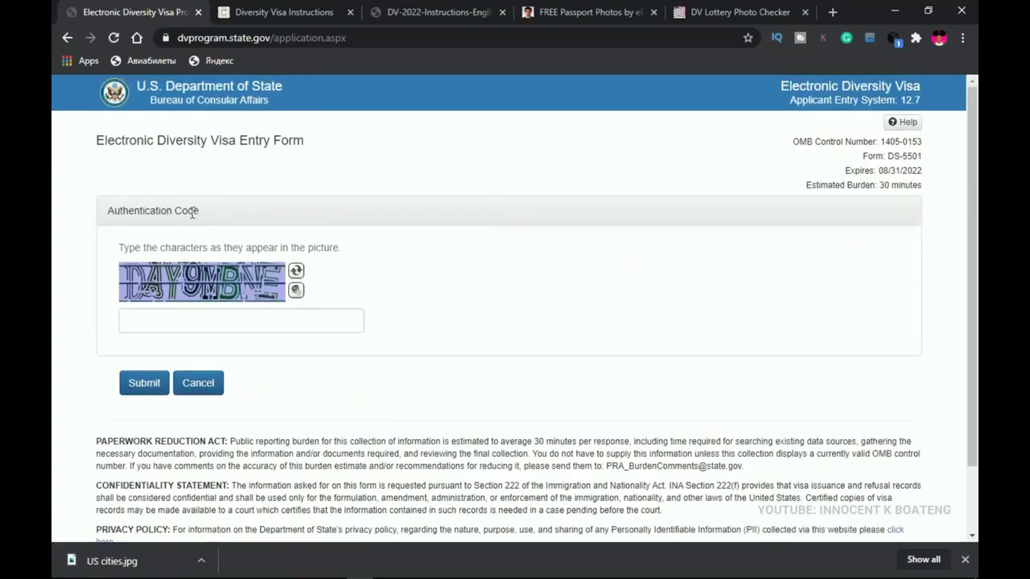
- Enter the authentication code shown in the picture and submit it
{"action": "scroll", "coordinate": [193, 214], "scroll_direction": "down", "scroll_amount": 1}
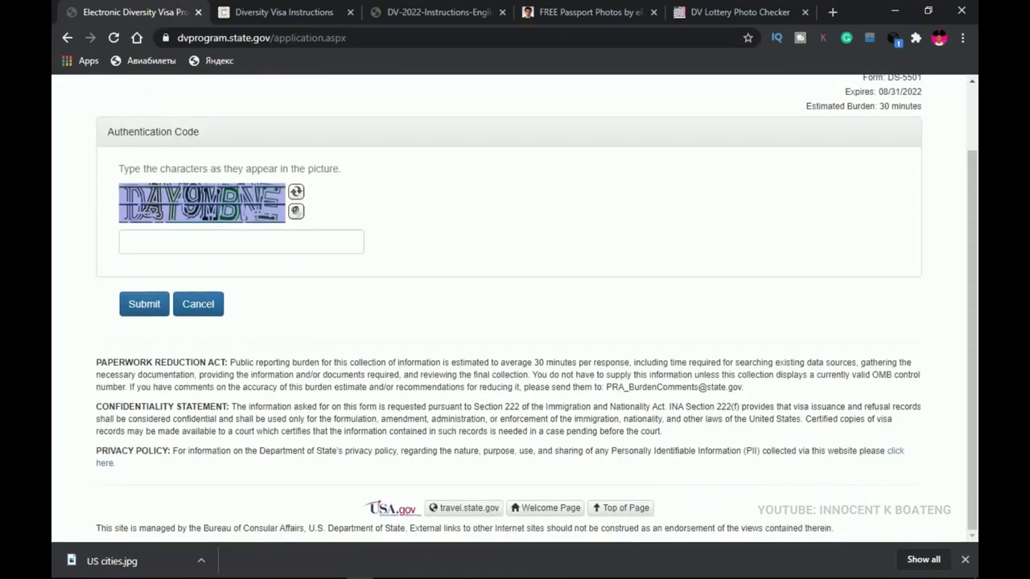
{"action": "left_click", "coordinate": [185, 237]}
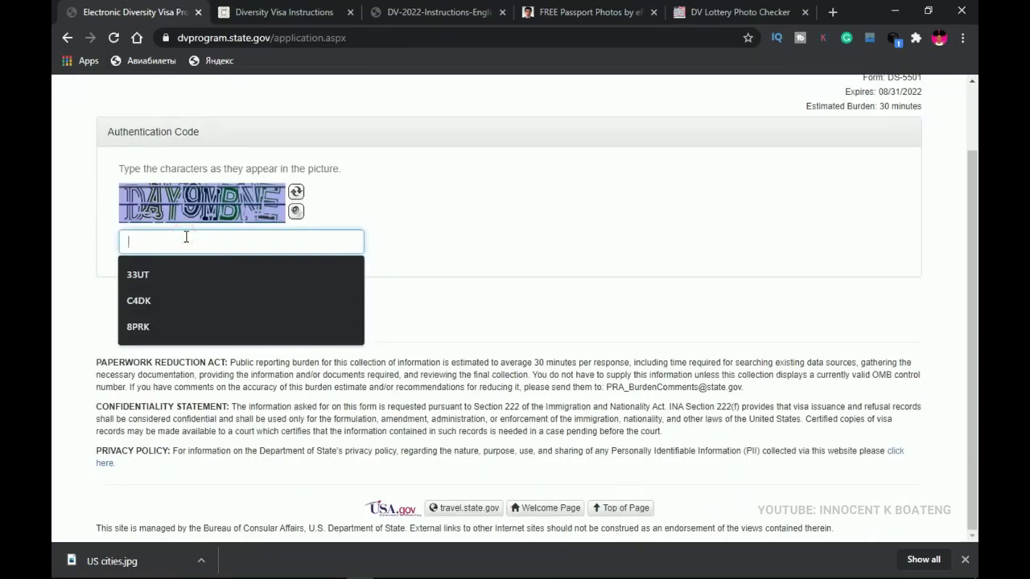
{"action": "type", "text": "DAY"}
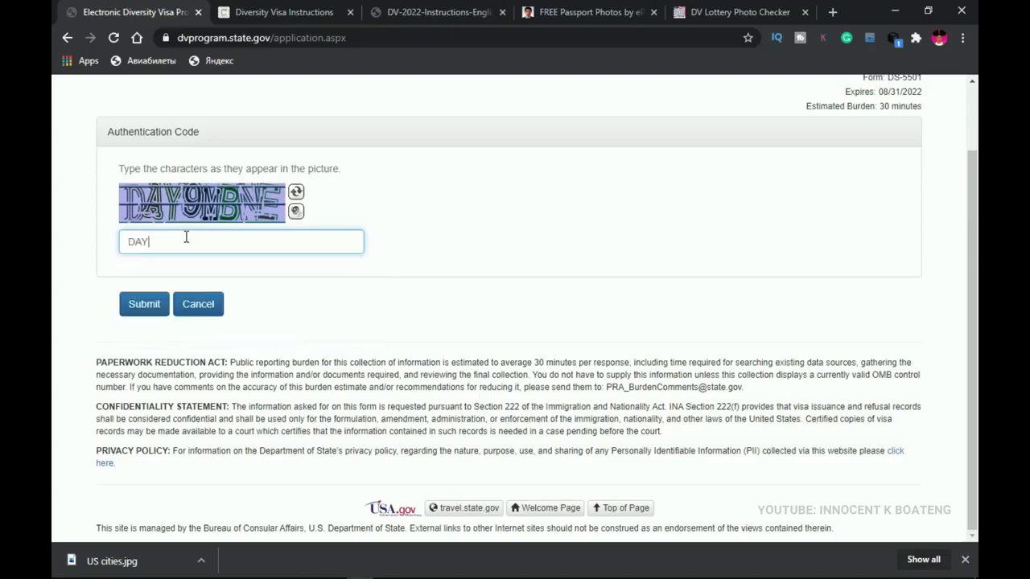
{"action": "type", "text": "9MBNE"}
{"action": "left_click", "coordinate": [150, 309]}
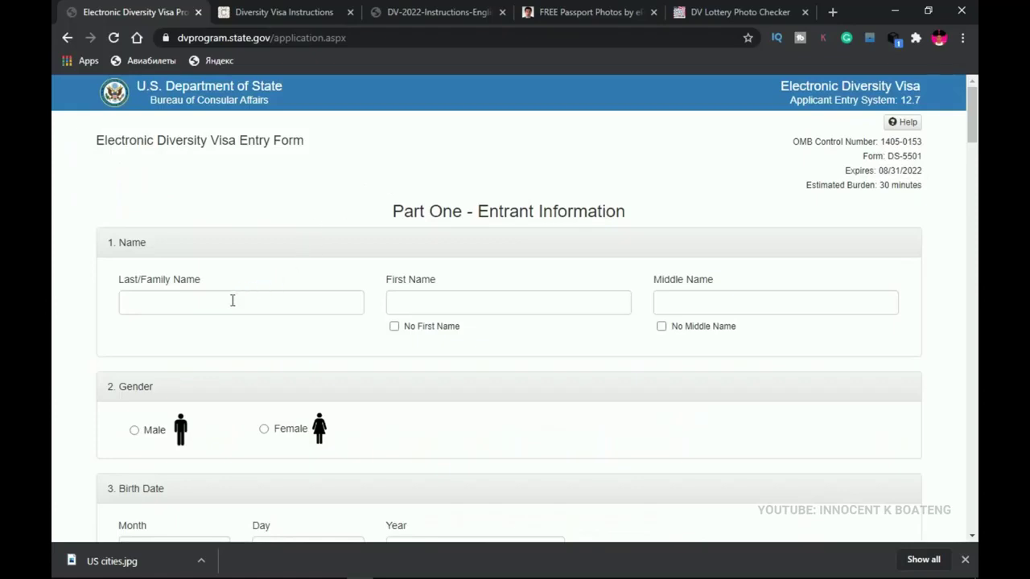
- Scroll through Part One – Entrant Information to review the blank Name, Gender and Birth Date fields
{"action": "scroll", "coordinate": [269, 256], "scroll_direction": "down", "scroll_amount": 1}
{"action": "scroll", "coordinate": [271, 253], "scroll_direction": "up", "scroll_amount": 1}
{"action": "scroll", "coordinate": [328, 202], "scroll_direction": "down", "scroll_amount": 2}
{"action": "scroll", "coordinate": [330, 239], "scroll_direction": "up", "scroll_amount": 2}
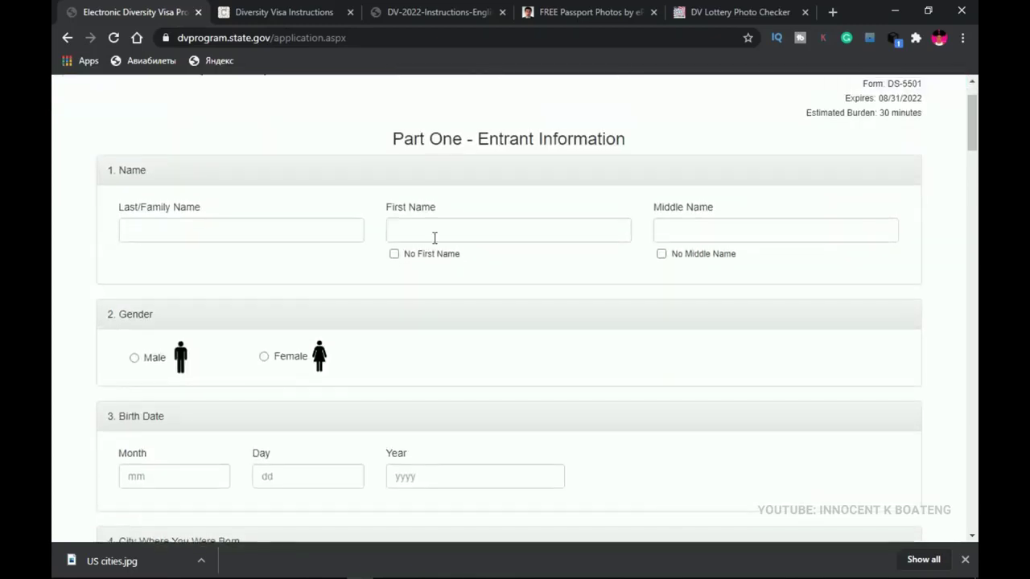
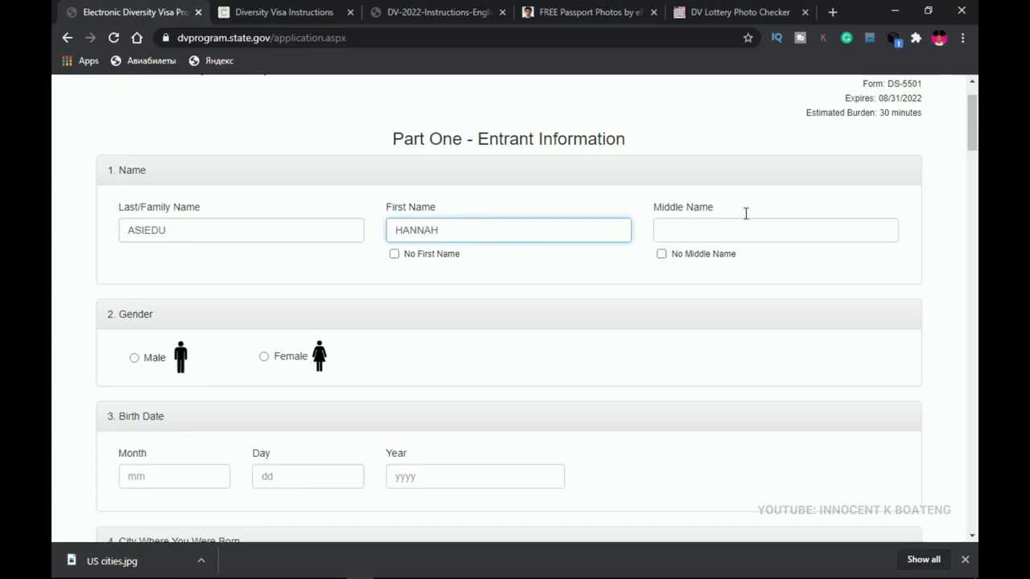
- Tick No Middle Name and select Female as the entrant's gender
{"action": "scroll", "coordinate": [714, 251], "scroll_direction": "down", "scroll_amount": 1}
{"action": "scroll", "coordinate": [697, 249], "scroll_direction": "up", "scroll_amount": 1}
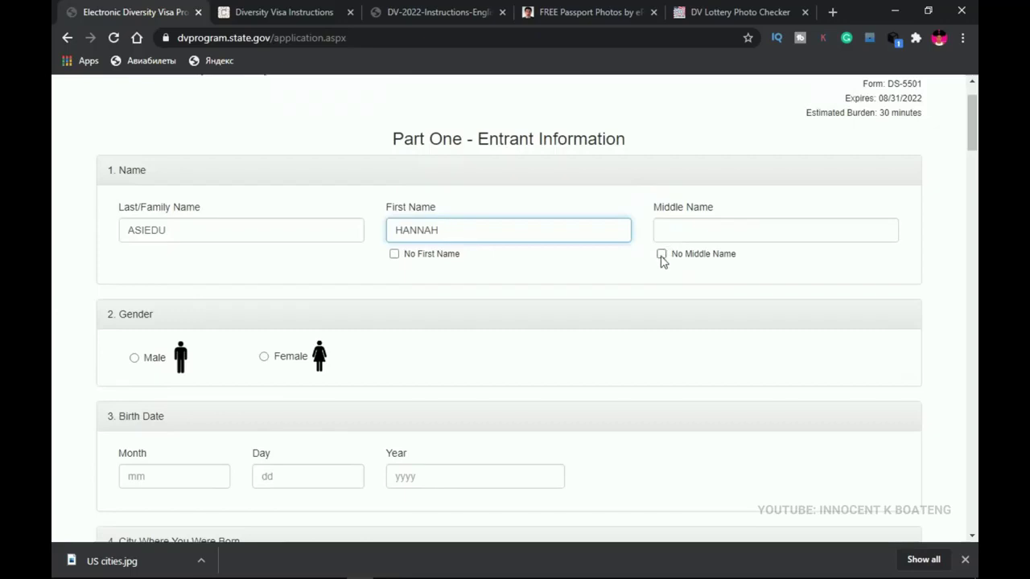
{"action": "left_click", "coordinate": [662, 254]}
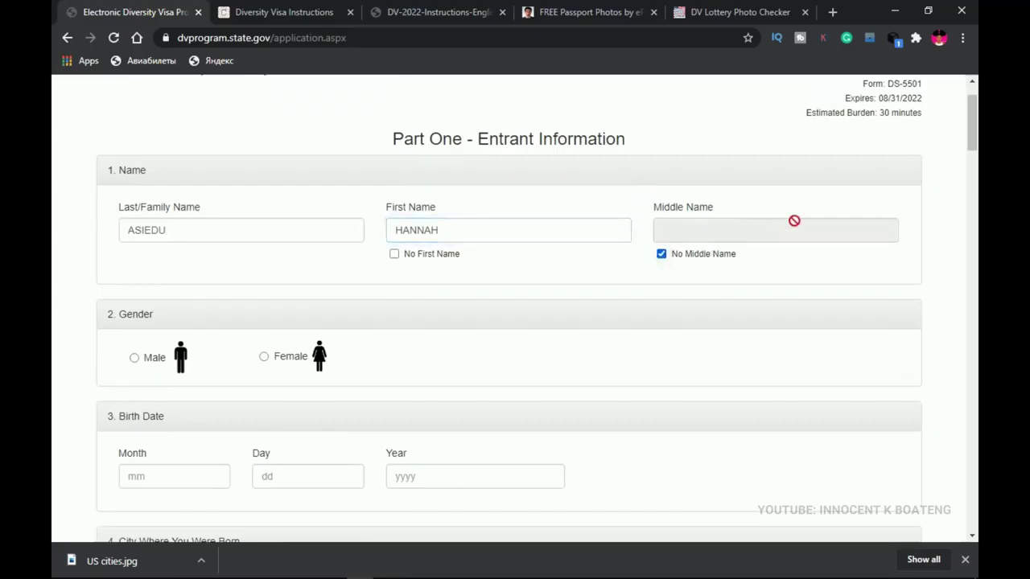
{"action": "scroll", "coordinate": [434, 234], "scroll_direction": "down", "scroll_amount": 2}
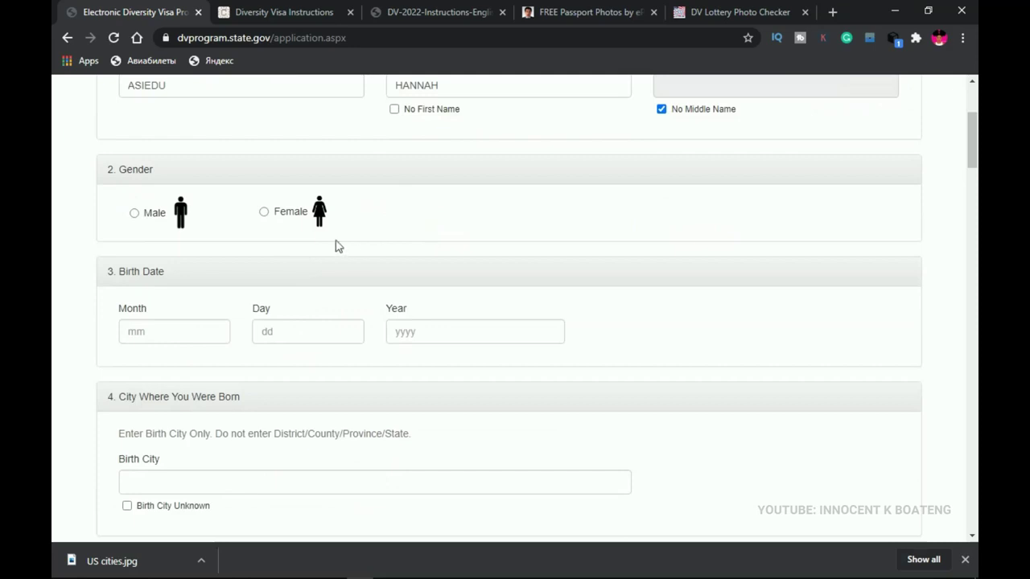
{"action": "left_click", "coordinate": [265, 212]}
{"action": "scroll", "coordinate": [340, 155], "scroll_direction": "down", "scroll_amount": 1}
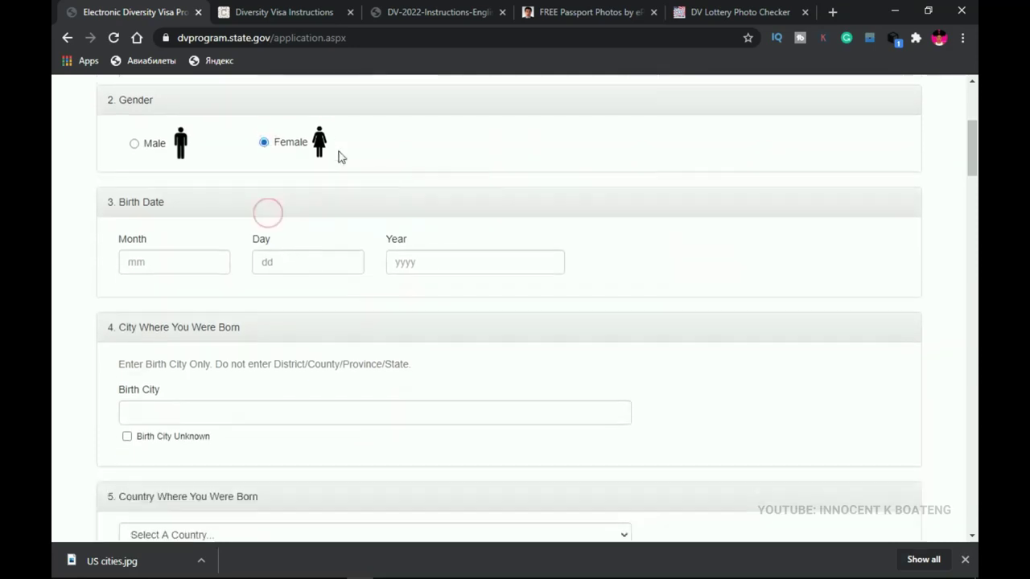
{"action": "scroll", "coordinate": [344, 177], "scroll_direction": "down", "scroll_amount": 1}
{"action": "left_click", "coordinate": [161, 187]}
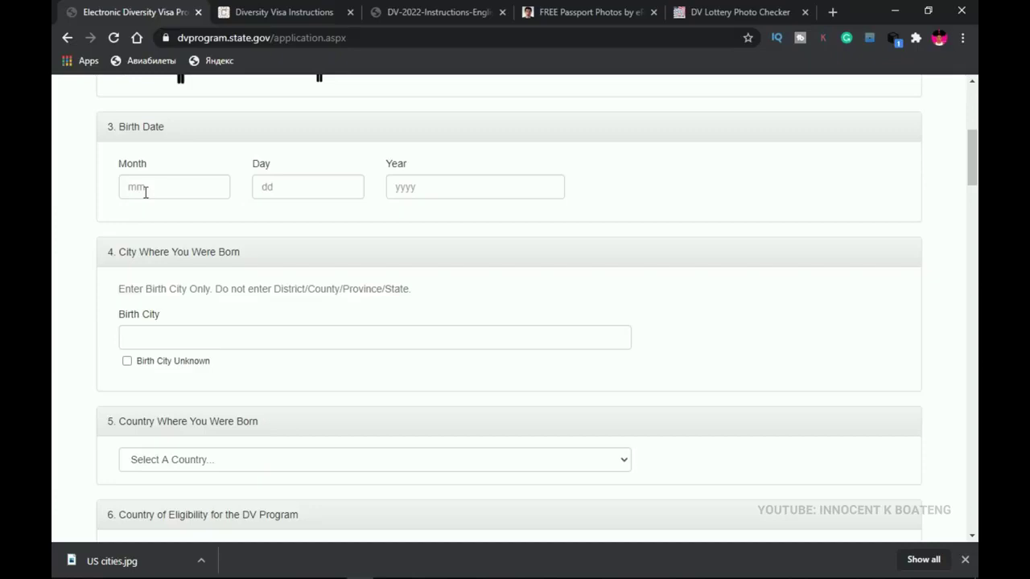
{"action": "left_click", "coordinate": [145, 192]}
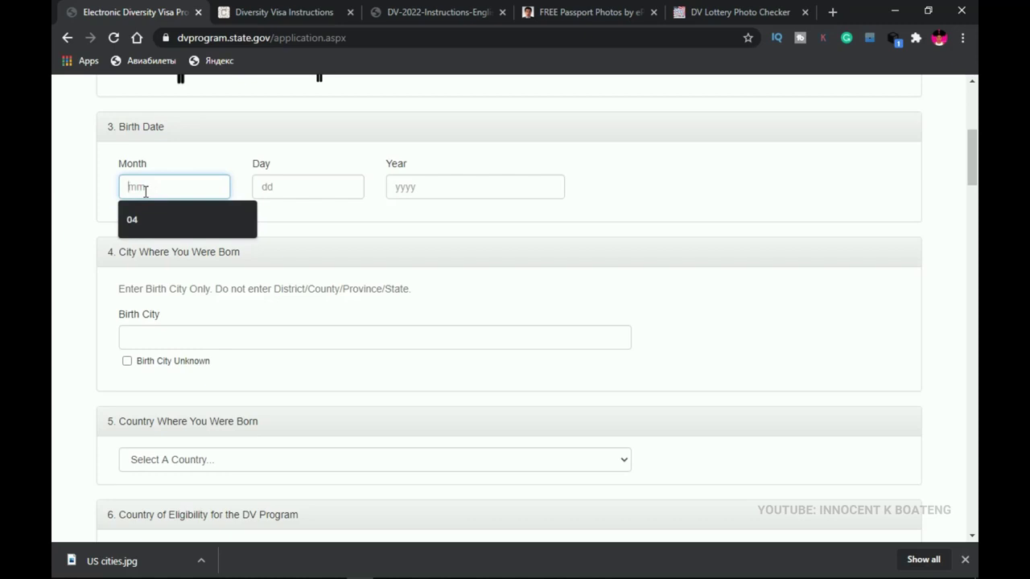
{"action": "type", "text": "04"}
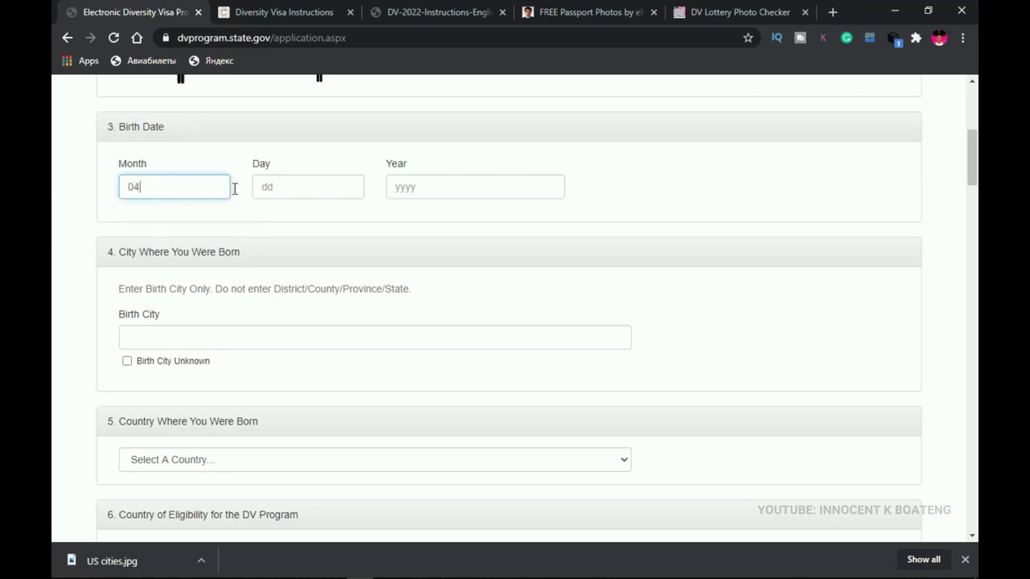
{"action": "left_click", "coordinate": [308, 190]}
{"action": "double_click", "coordinate": [183, 196]}
{"action": "type", "text": "05"}
{"action": "left_click", "coordinate": [285, 187]}
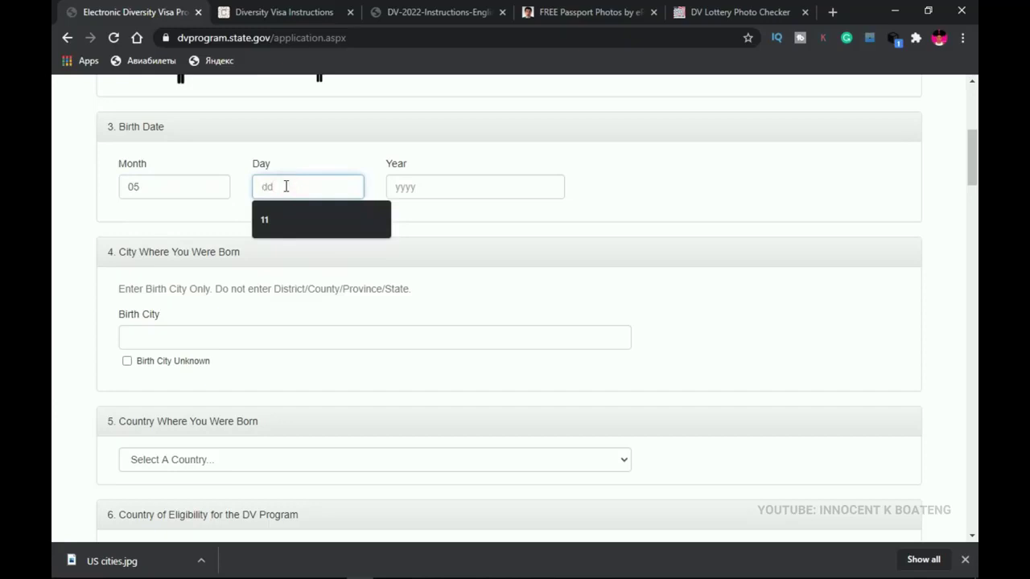
{"action": "left_click", "coordinate": [286, 187]}
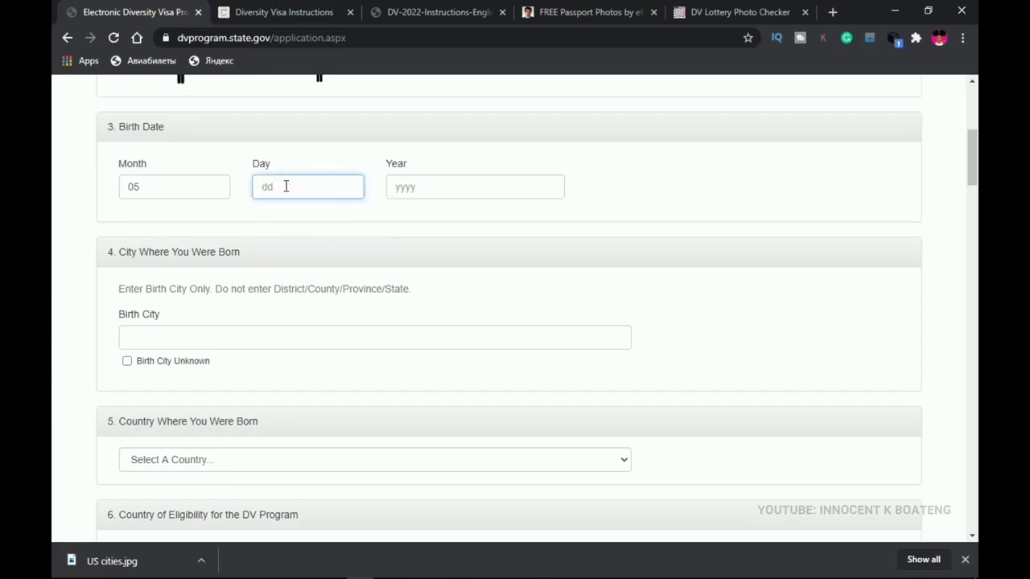
{"action": "type", "text": "25"}
{"action": "left_click", "coordinate": [417, 194]}
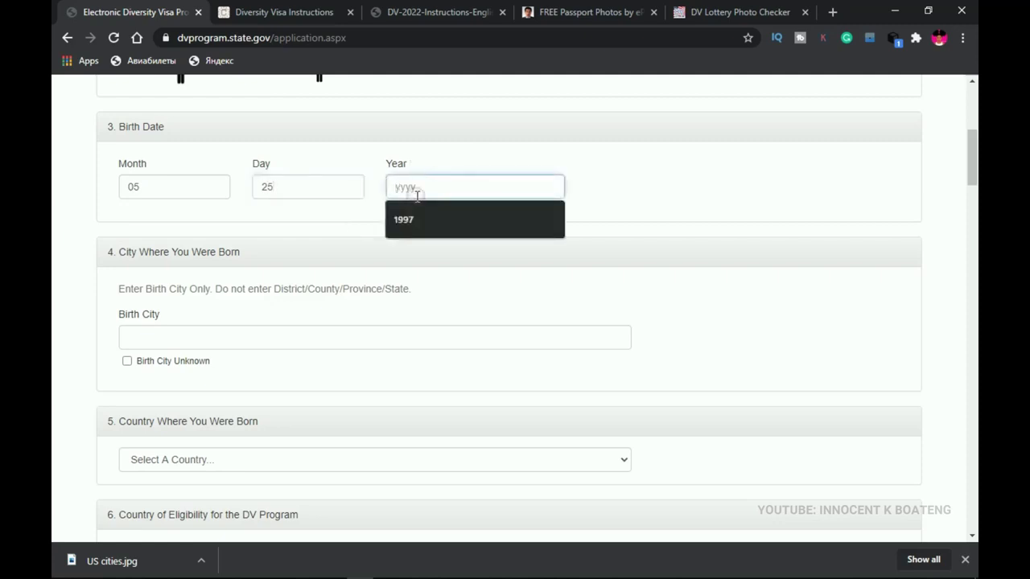
{"action": "type", "text": "1996"}
{"action": "key", "text": "shift+Tab"}
{"action": "key", "text": "shift+Tab"}
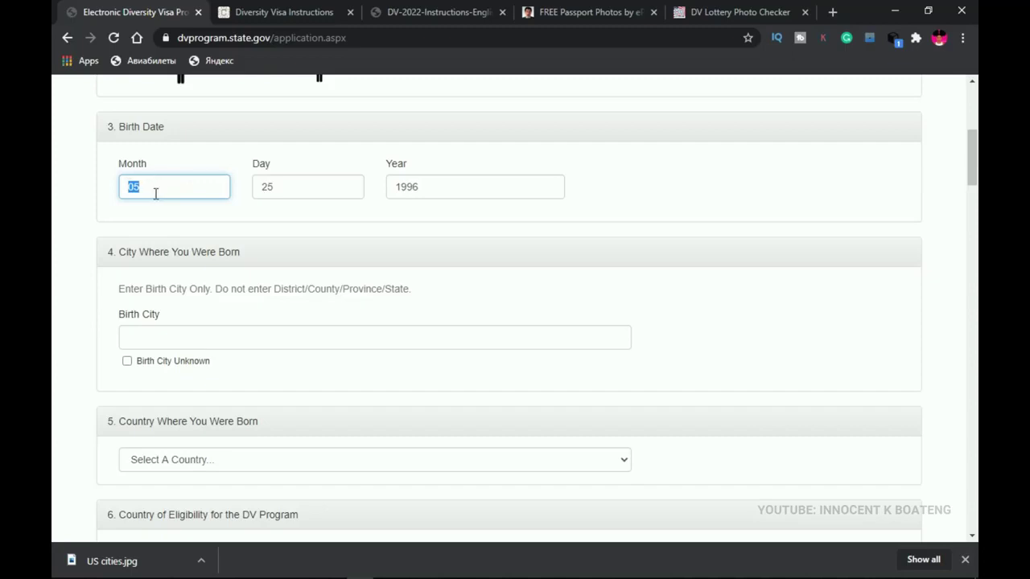
{"action": "scroll", "coordinate": [161, 197], "scroll_direction": "down", "scroll_amount": 1}
- Type KUMASI into the Birth City field and close the autofill suggestions
{"action": "scroll", "coordinate": [222, 172], "scroll_direction": "down", "scroll_amount": 1}
{"action": "left_click", "coordinate": [209, 190]}
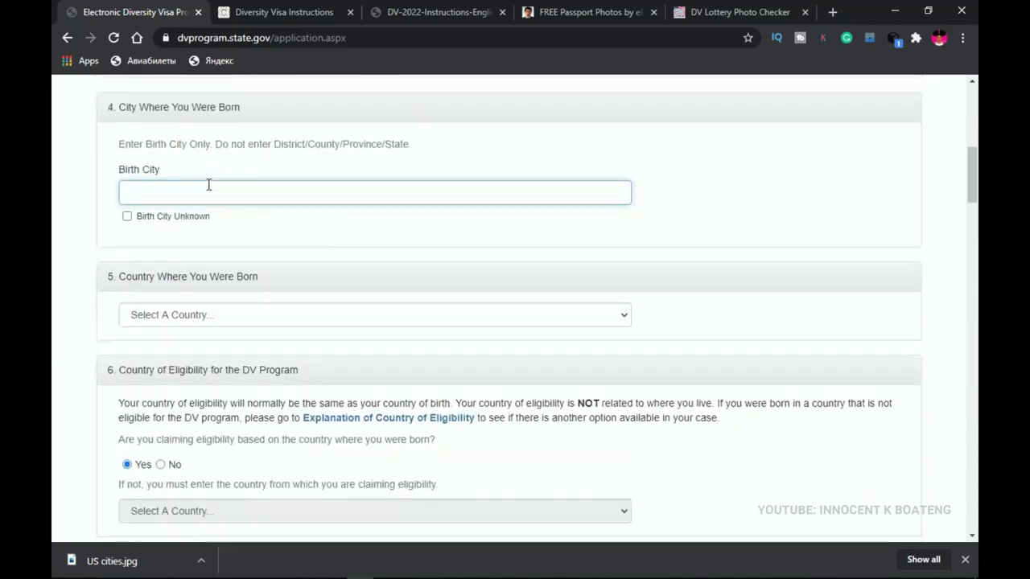
{"action": "left_click", "coordinate": [182, 191]}
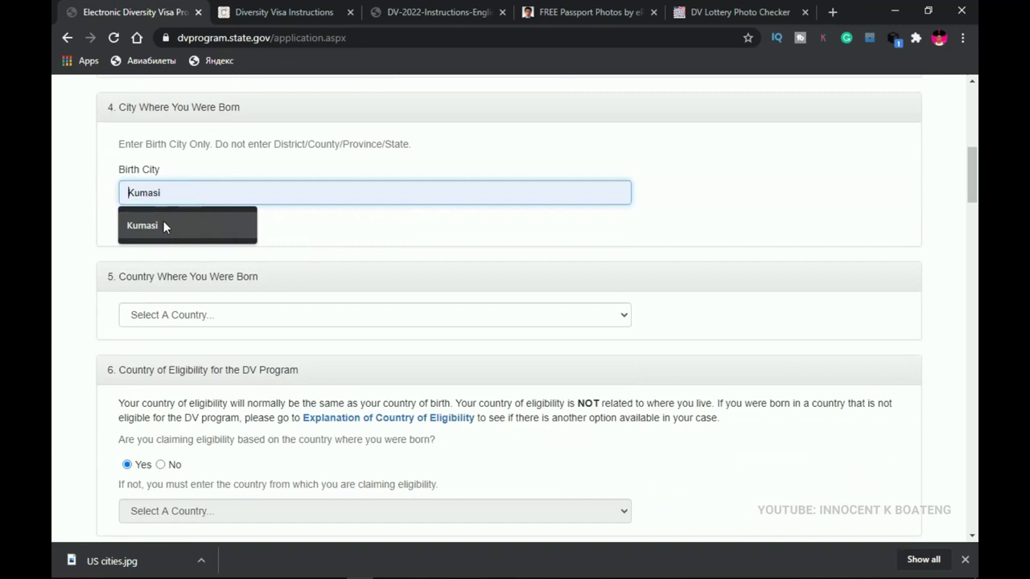
{"action": "left_click", "coordinate": [146, 193]}
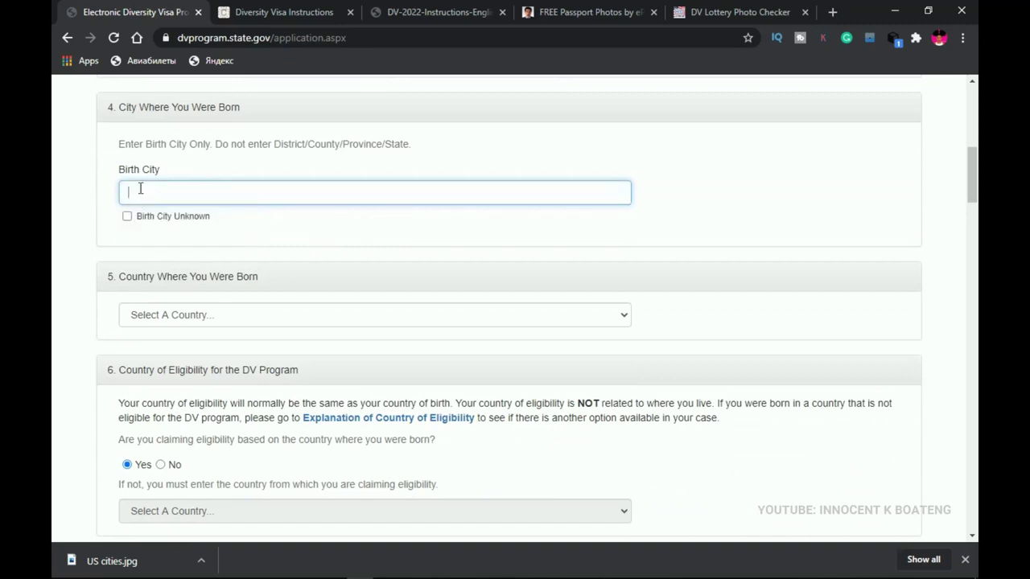
{"action": "type", "text": "KUMASI"}
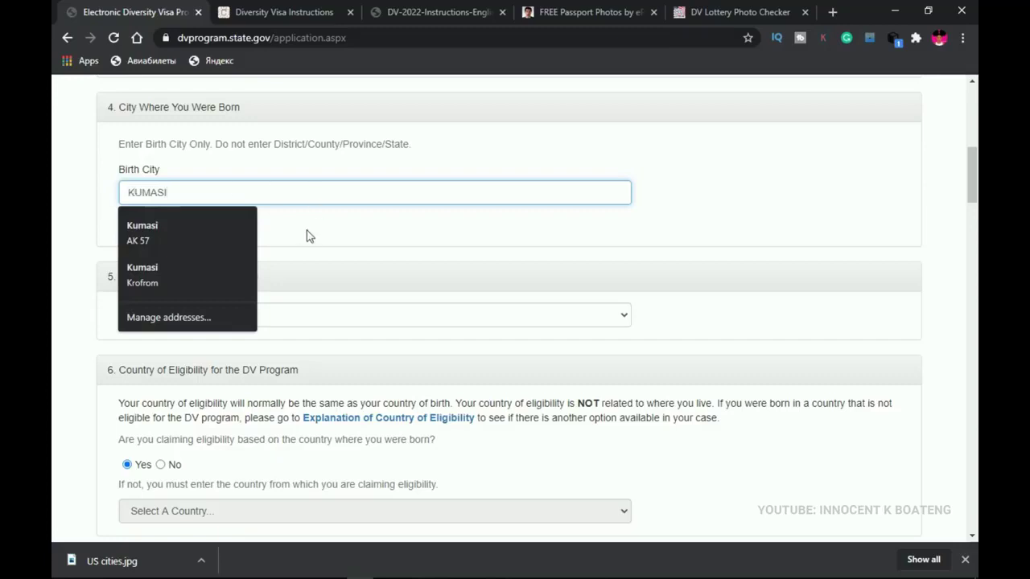
{"action": "left_click", "coordinate": [304, 232]}
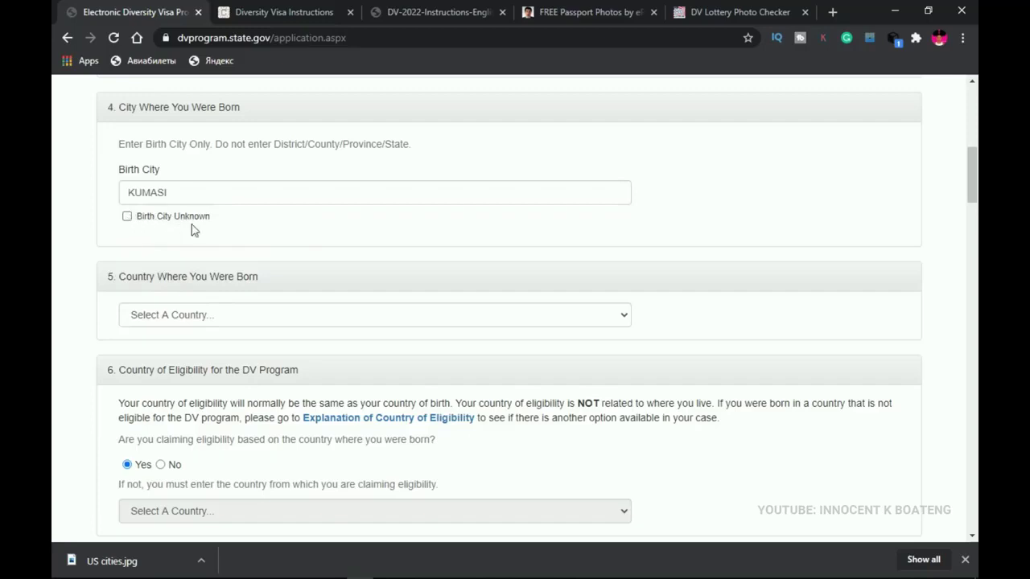
{"action": "scroll", "coordinate": [213, 232], "scroll_direction": "down", "scroll_amount": 1}
{"action": "scroll", "coordinate": [213, 232], "scroll_direction": "down", "scroll_amount": 1}
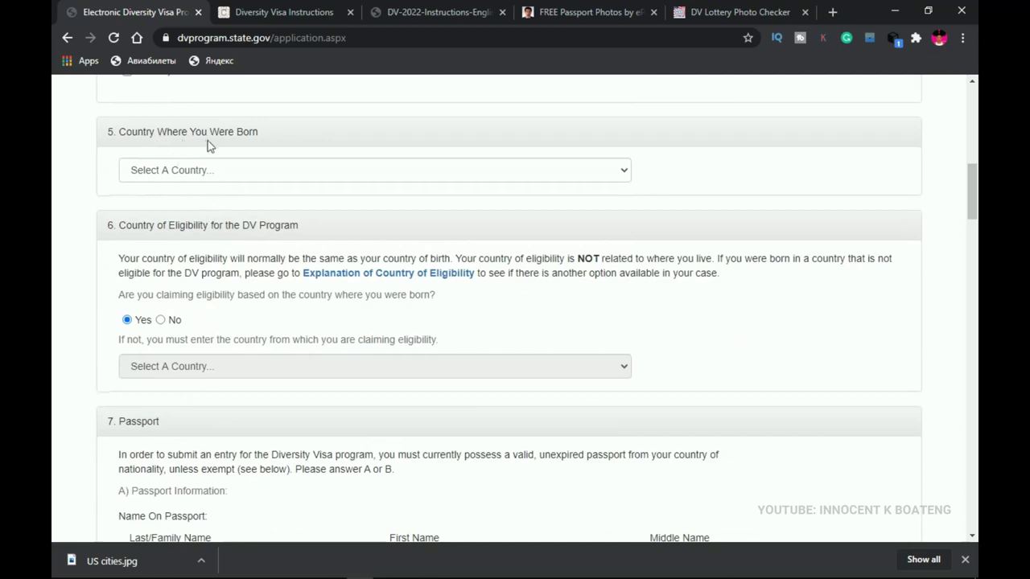
{"action": "scroll", "coordinate": [268, 186], "scroll_direction": "up", "scroll_amount": 1}
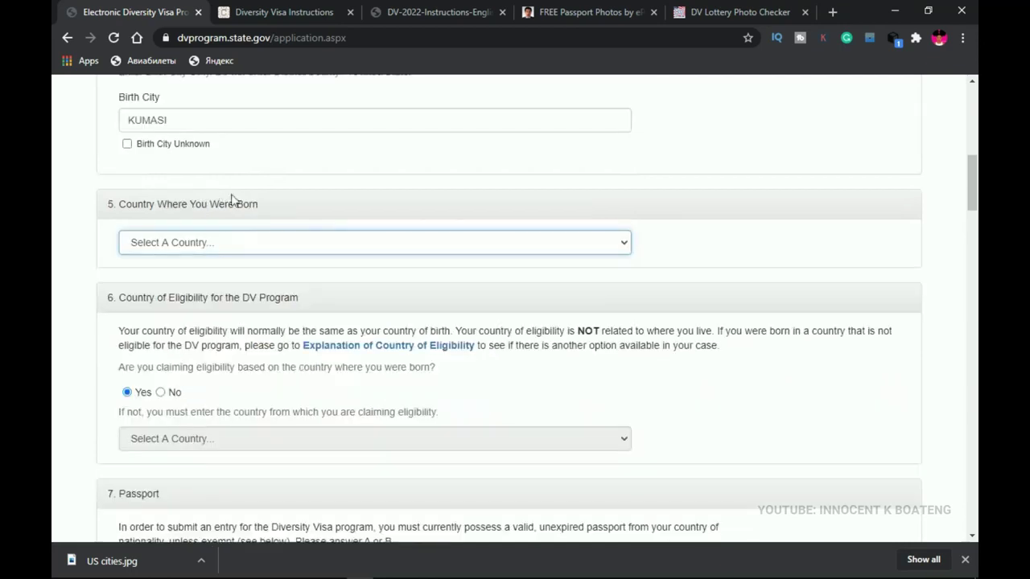
- Choose Ghana from the country-of-birth dropdown in section 5
{"action": "left_click", "coordinate": [237, 202]}
{"action": "scroll", "coordinate": [238, 205], "scroll_direction": "down", "scroll_amount": 1}
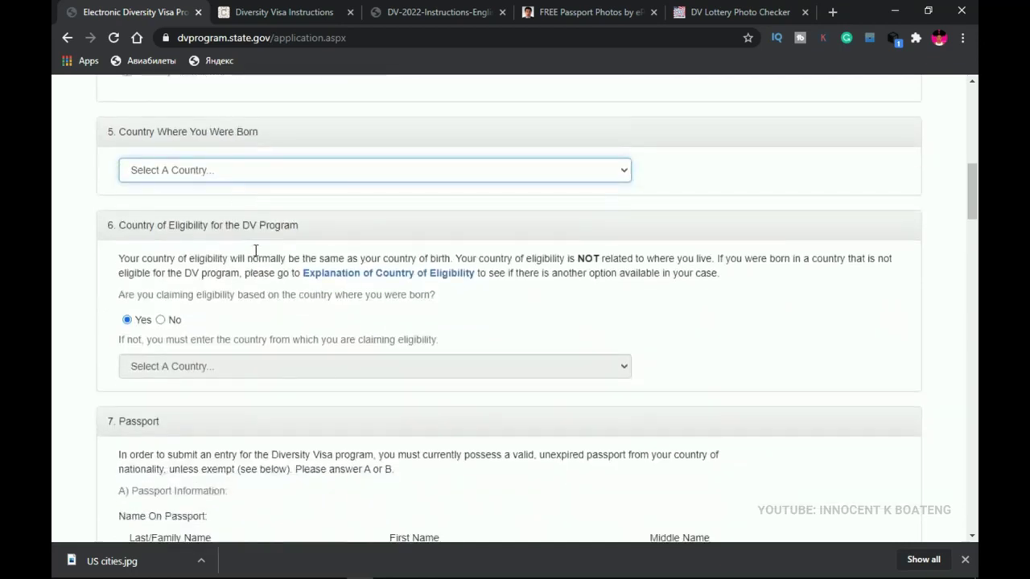
{"action": "left_click", "coordinate": [256, 170]}
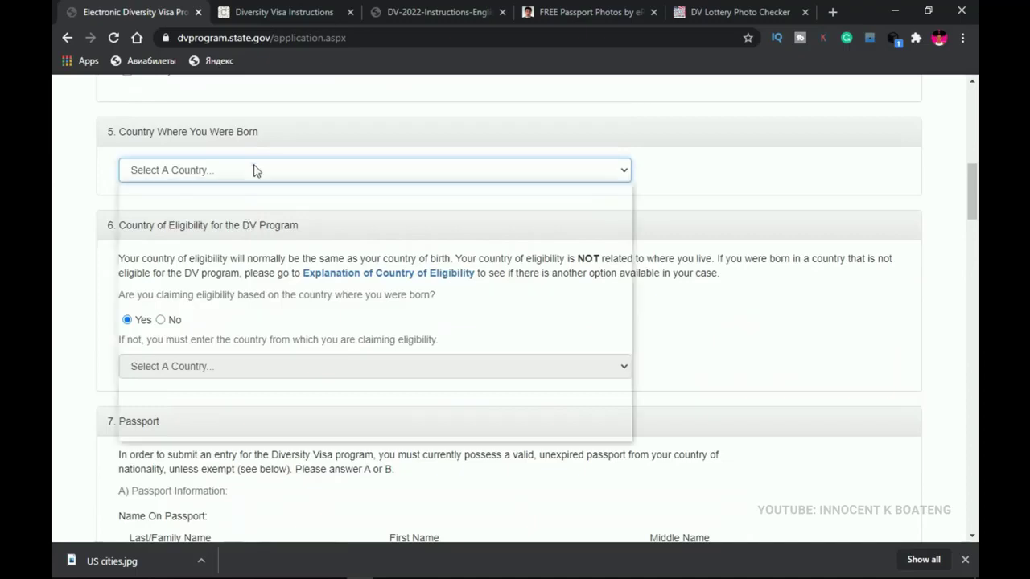
{"action": "key", "text": "g"}
{"action": "key", "text": "h"}
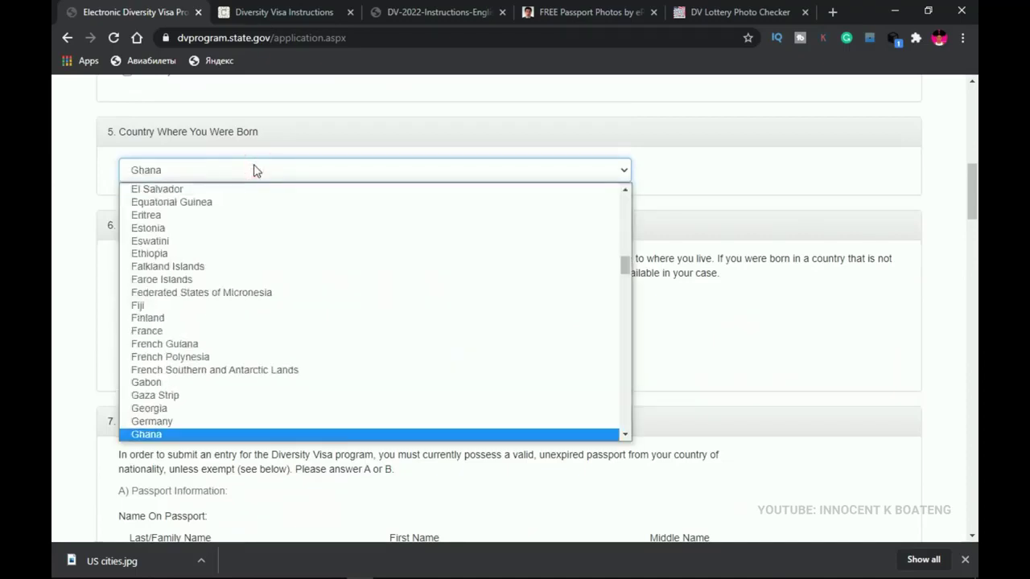
{"action": "key", "text": "Return"}
{"action": "scroll", "coordinate": [241, 175], "scroll_direction": "down", "scroll_amount": 1}
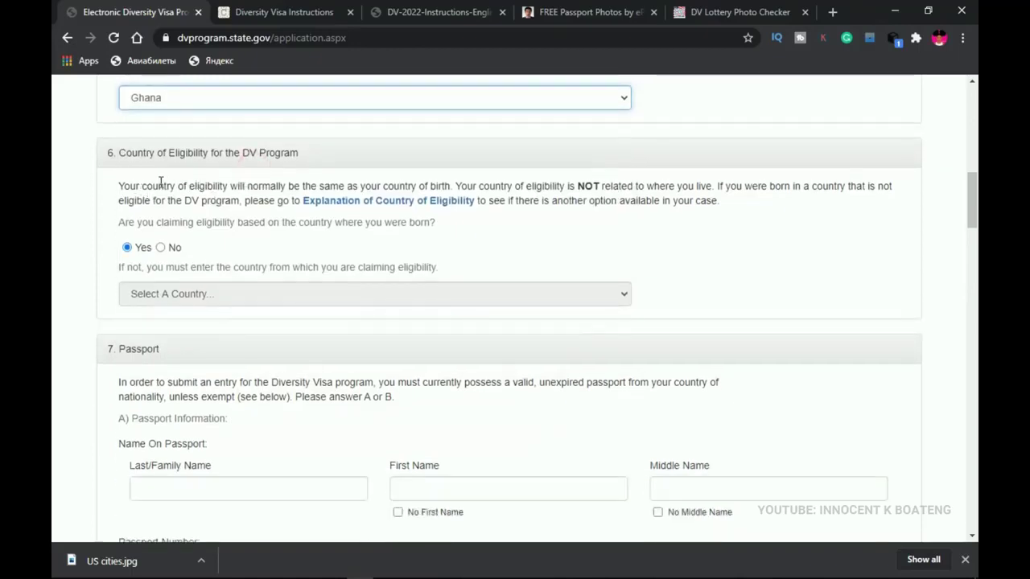
- Highlight the section 6 sentence saying eligibility normally matches the country of birth
{"action": "left_click", "coordinate": [120, 188]}
{"action": "left_click_drag", "start_coordinate": [120, 187], "coordinate": [454, 181]}
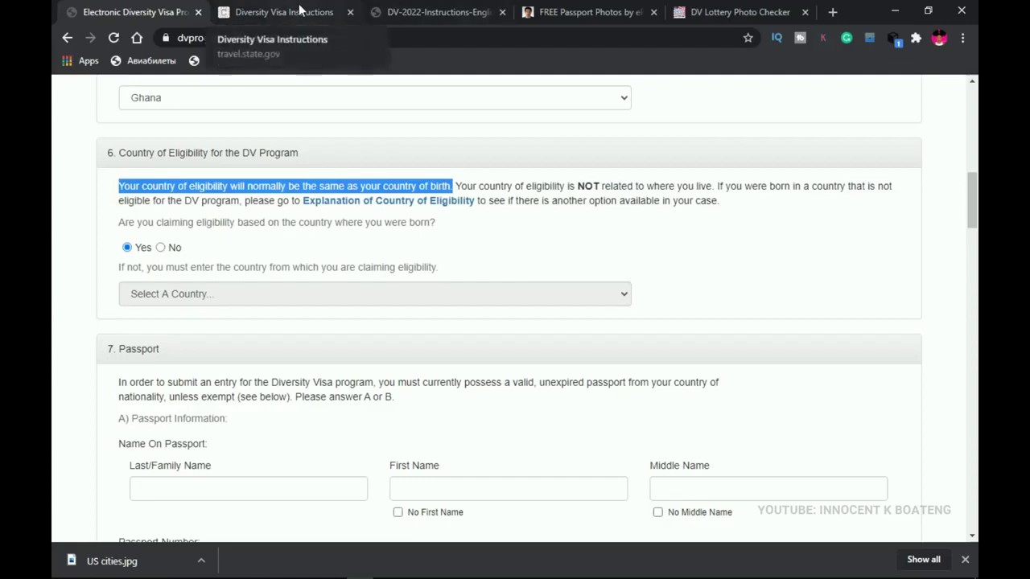
{"action": "left_click", "coordinate": [426, 12]}
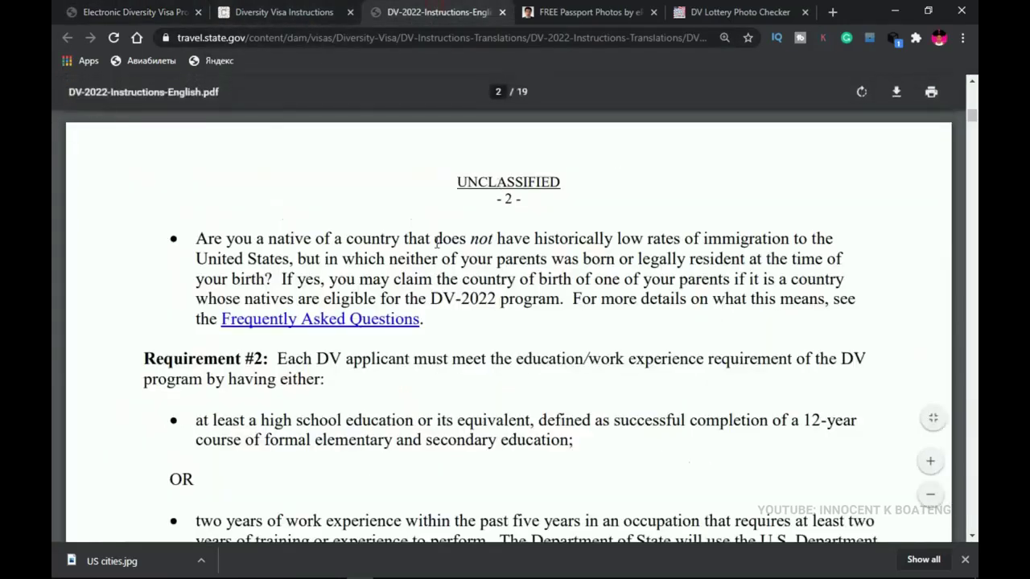
{"action": "scroll", "coordinate": [412, 265], "scroll_direction": "down", "scroll_amount": 2}
{"action": "scroll", "coordinate": [378, 250], "scroll_direction": "up", "scroll_amount": 7}
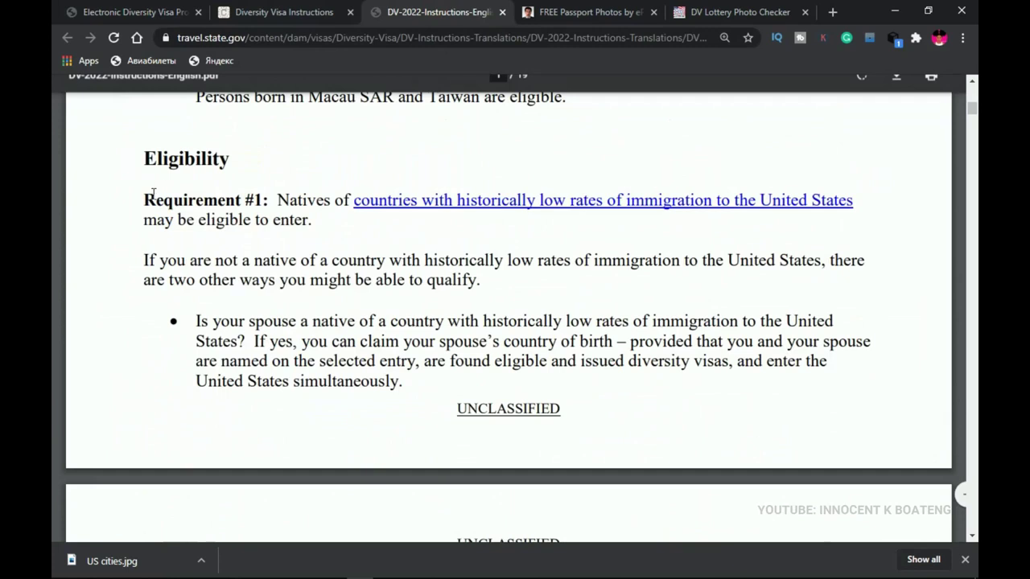
{"action": "left_click_drag", "start_coordinate": [144, 200], "coordinate": [272, 196]}
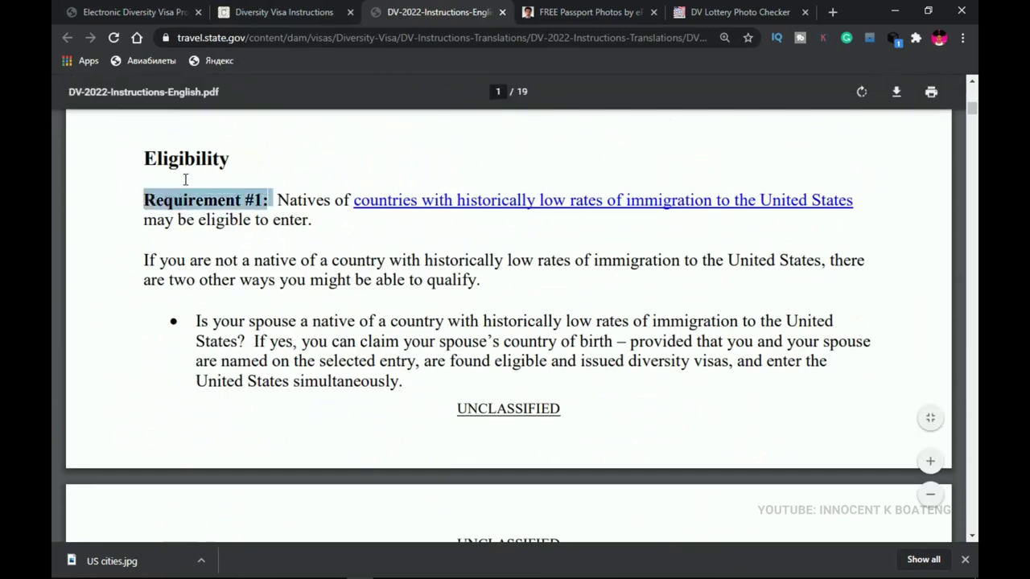
{"action": "left_click_drag", "start_coordinate": [137, 154], "coordinate": [231, 149]}
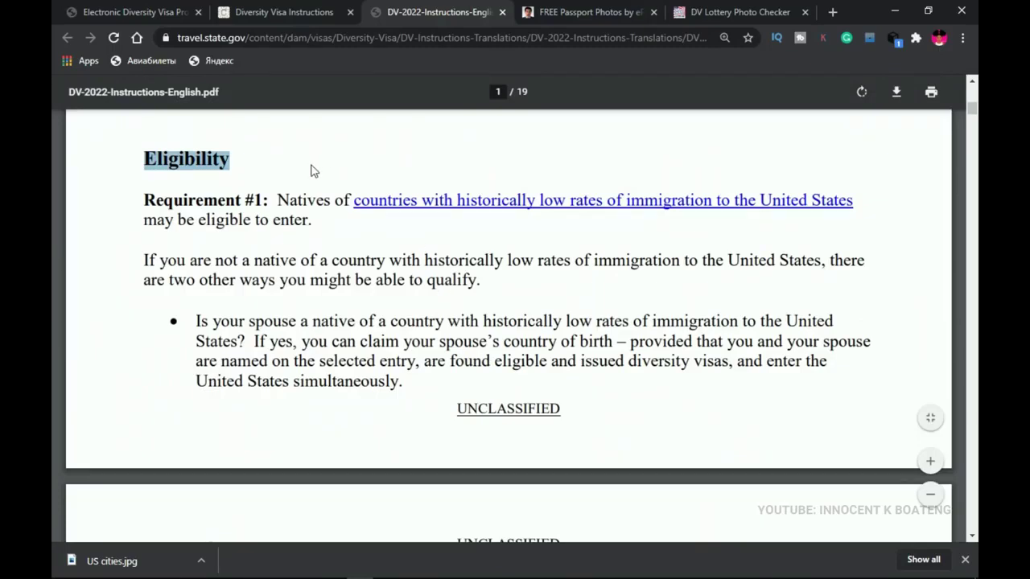
{"action": "left_click", "coordinate": [153, 11]}
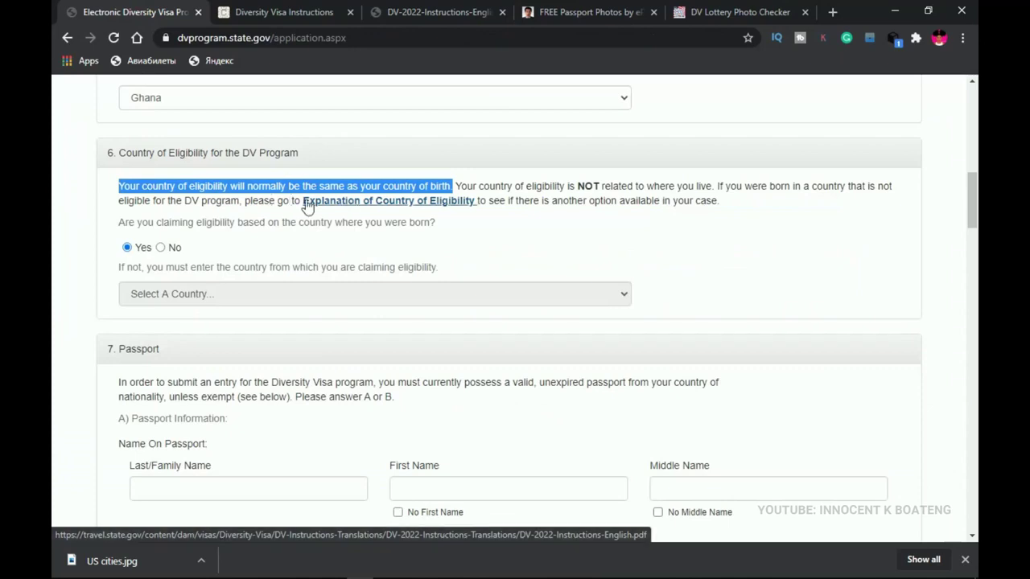
{"action": "scroll", "coordinate": [306, 206], "scroll_direction": "up", "scroll_amount": 1}
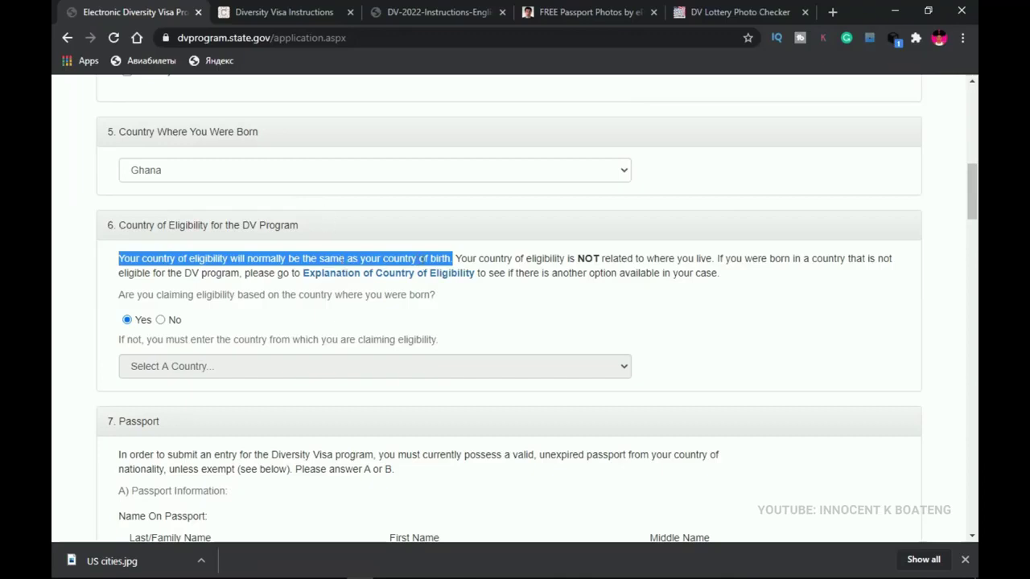
{"action": "left_click", "coordinate": [227, 292]}
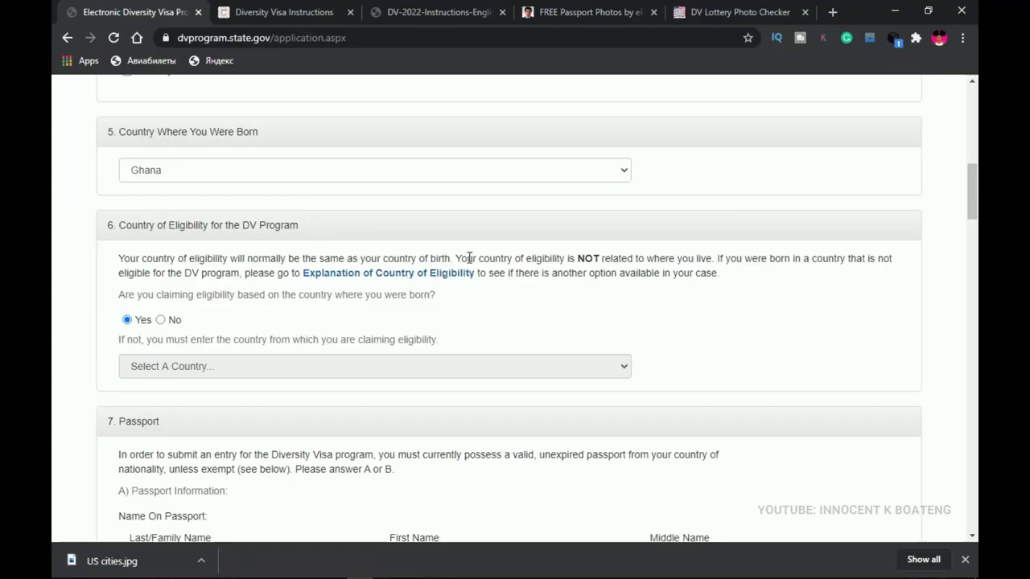
{"action": "left_click_drag", "start_coordinate": [454, 259], "coordinate": [712, 259]}
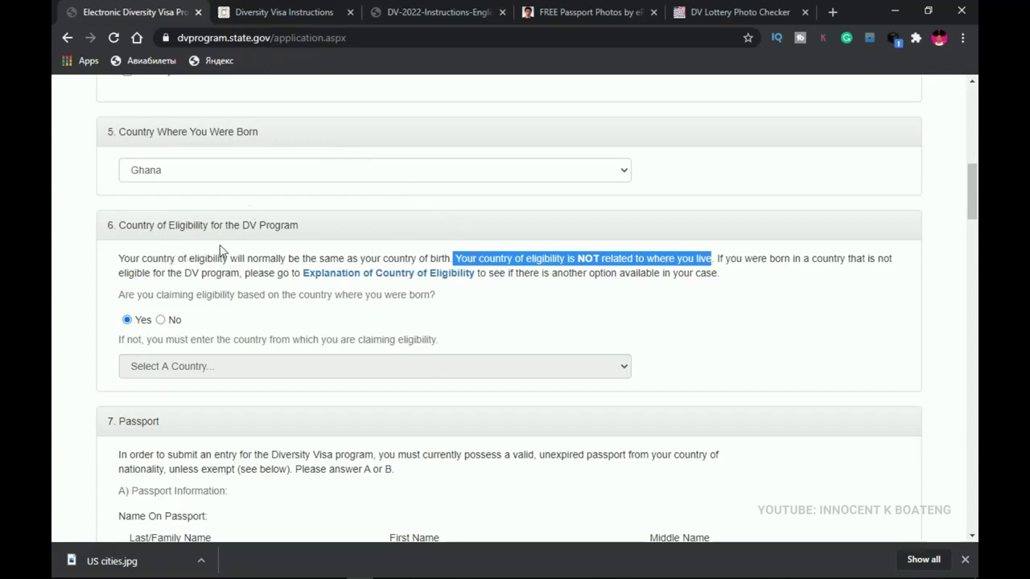
{"action": "left_click_drag", "start_coordinate": [361, 260], "coordinate": [449, 258]}
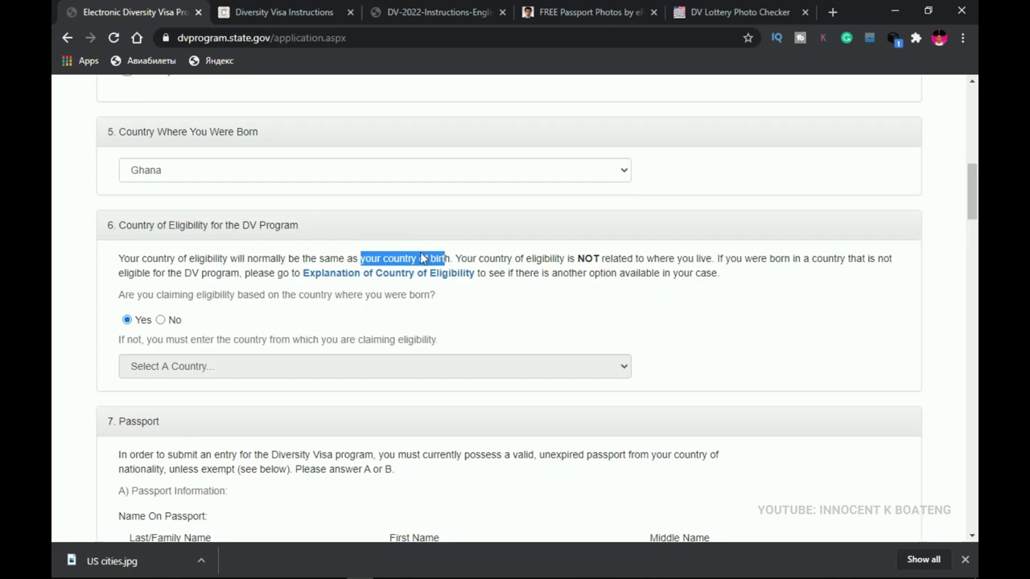
{"action": "scroll", "coordinate": [157, 225], "scroll_direction": "down", "scroll_amount": 1}
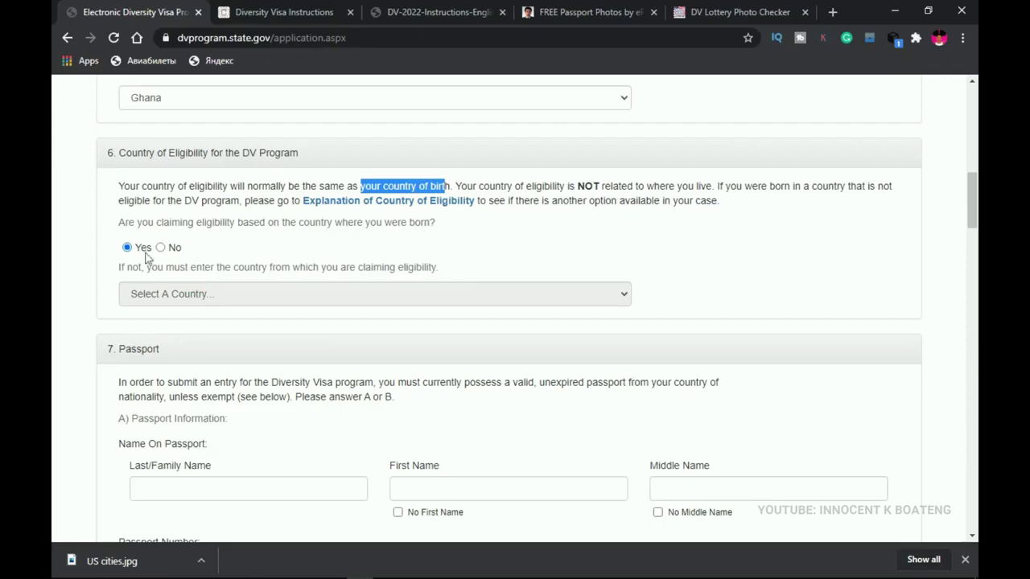
{"action": "scroll", "coordinate": [166, 160], "scroll_direction": "up", "scroll_amount": 1}
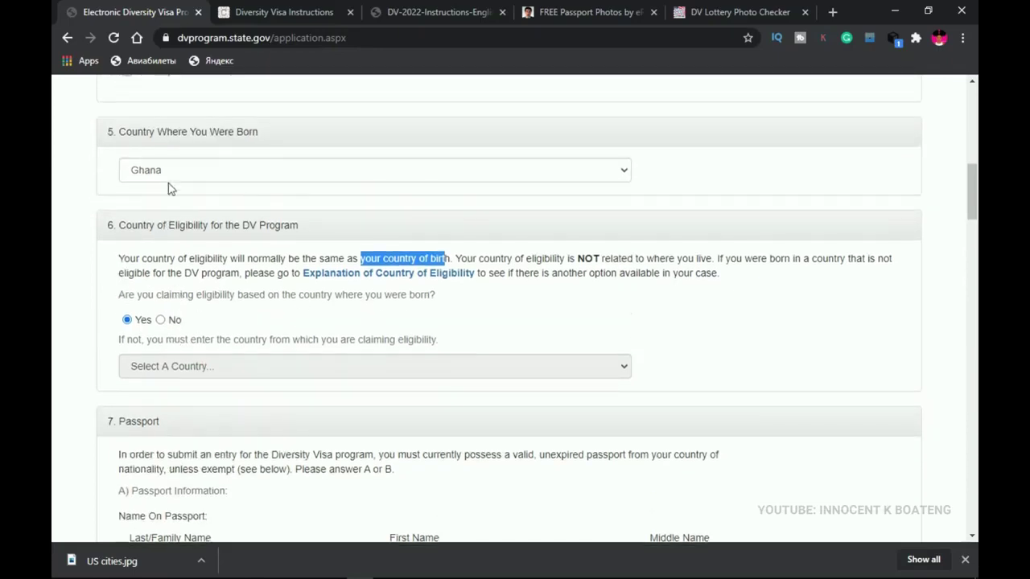
{"action": "scroll", "coordinate": [159, 177], "scroll_direction": "down", "scroll_amount": 2}
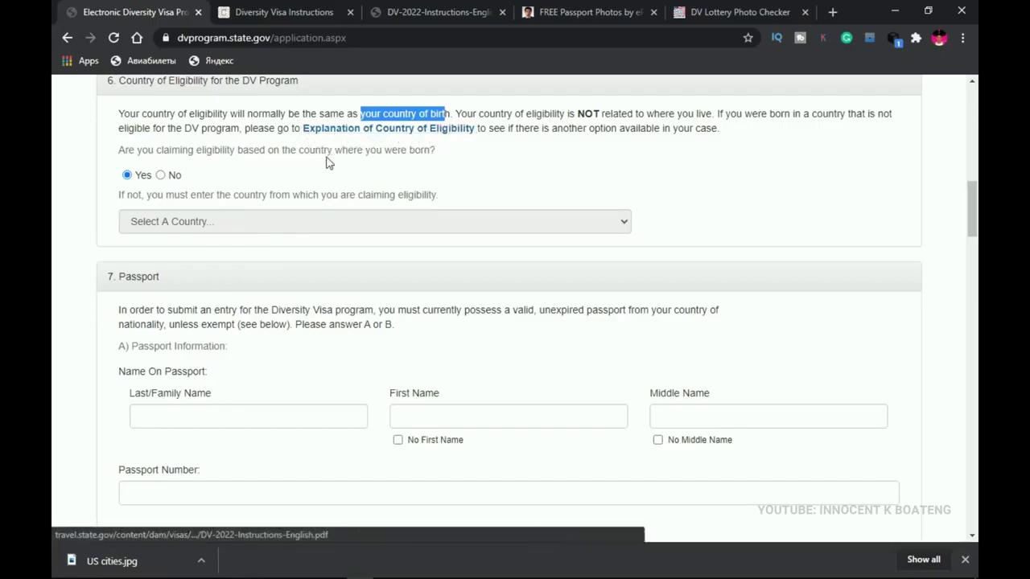
{"action": "scroll", "coordinate": [326, 163], "scroll_direction": "down", "scroll_amount": 2}
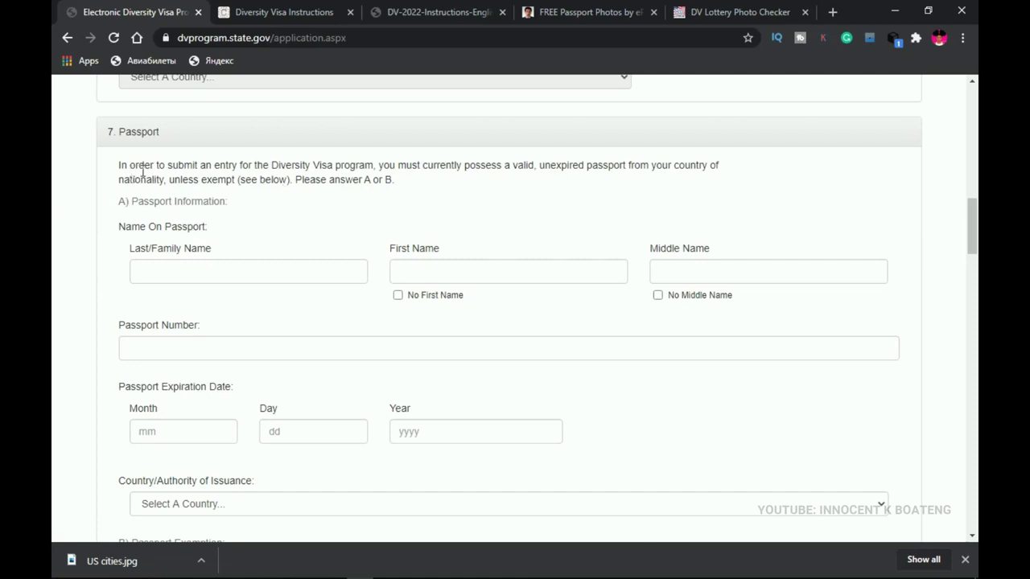
- Step through the passport name, number and expiration fields, leaving them blank
{"action": "scroll", "coordinate": [209, 167], "scroll_direction": "down", "scroll_amount": 1}
{"action": "scroll", "coordinate": [276, 183], "scroll_direction": "up", "scroll_amount": 1}
{"action": "scroll", "coordinate": [283, 191], "scroll_direction": "down", "scroll_amount": 1}
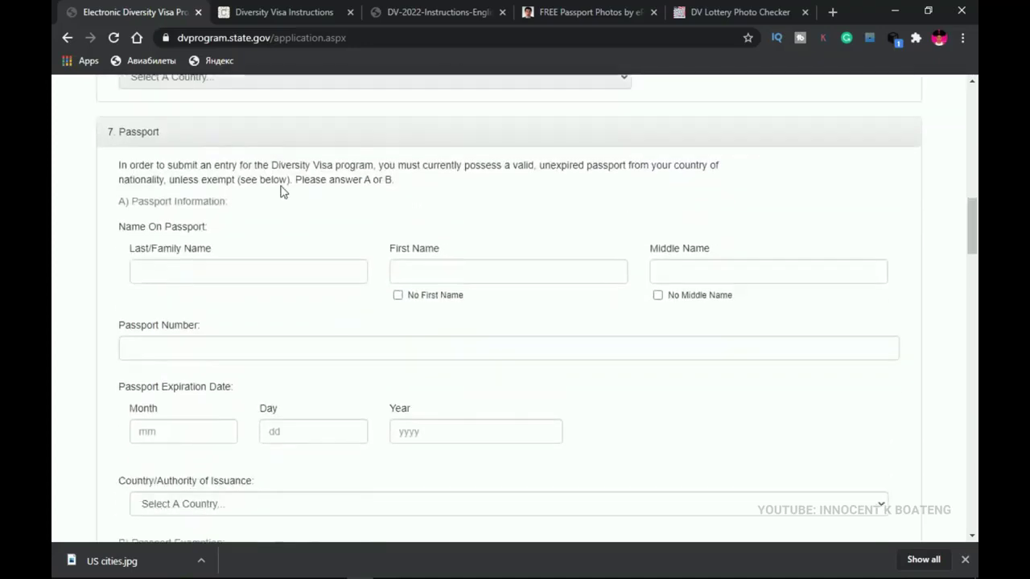
{"action": "scroll", "coordinate": [282, 190], "scroll_direction": "down", "scroll_amount": 1}
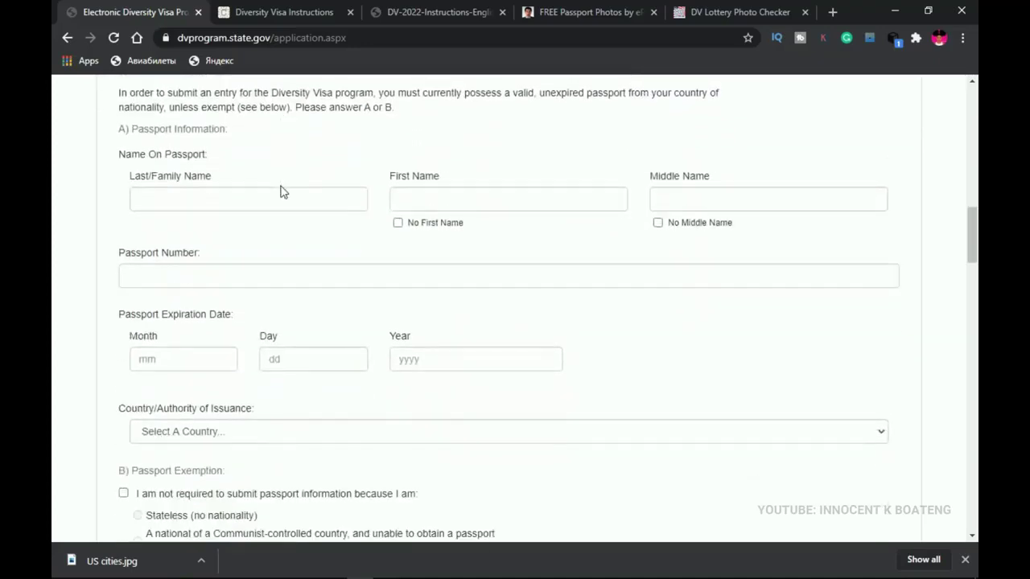
{"action": "left_click", "coordinate": [266, 198]}
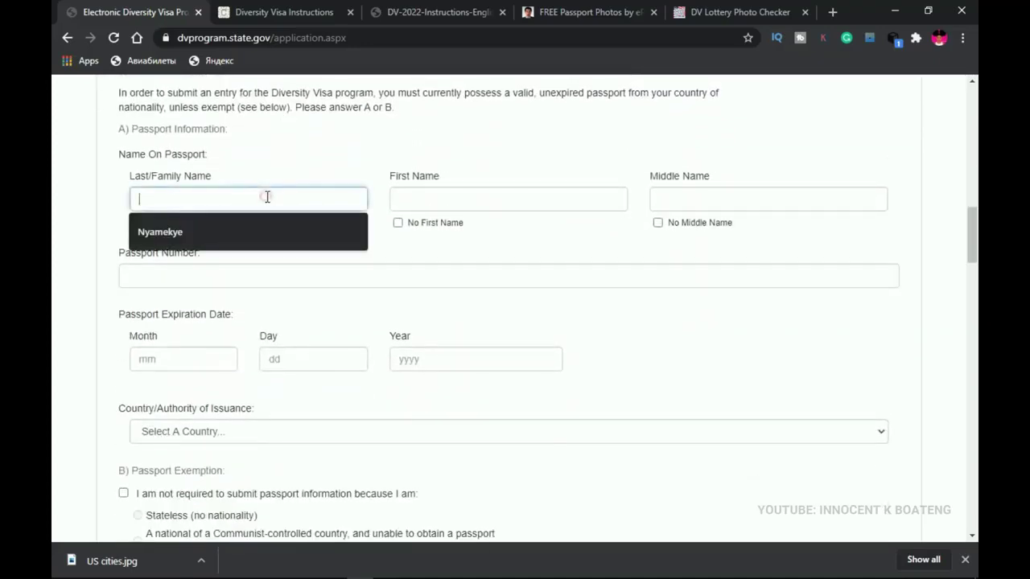
{"action": "left_click", "coordinate": [461, 195]}
{"action": "left_click", "coordinate": [689, 198]}
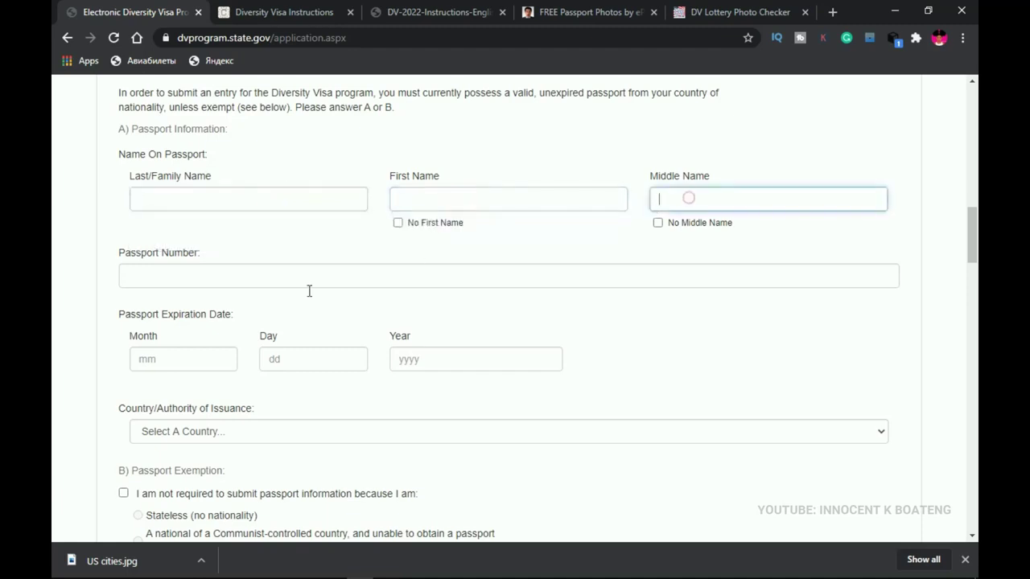
{"action": "left_click", "coordinate": [251, 284]}
{"action": "scroll", "coordinate": [241, 282], "scroll_direction": "down", "scroll_amount": 1}
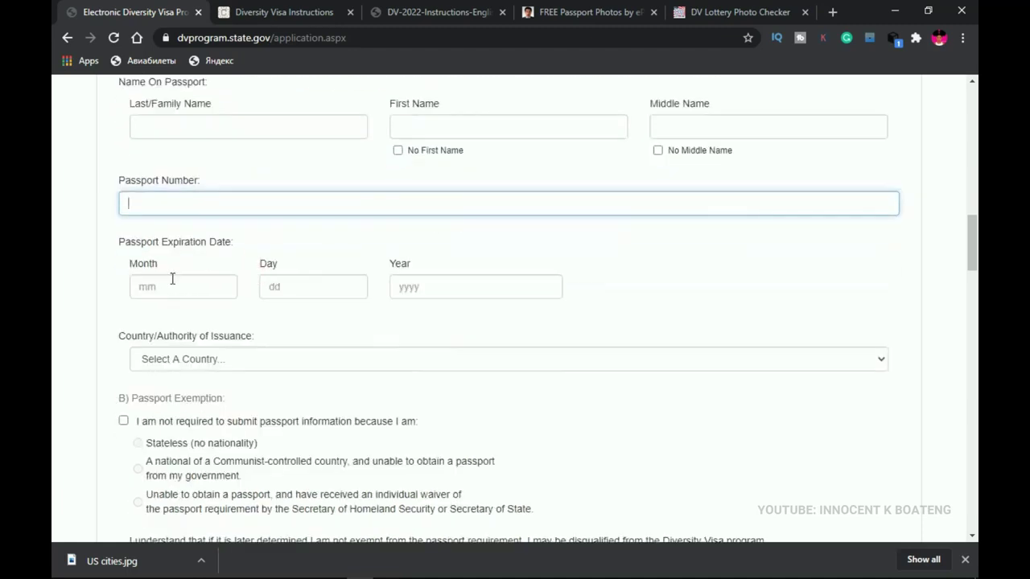
{"action": "left_click", "coordinate": [177, 285]}
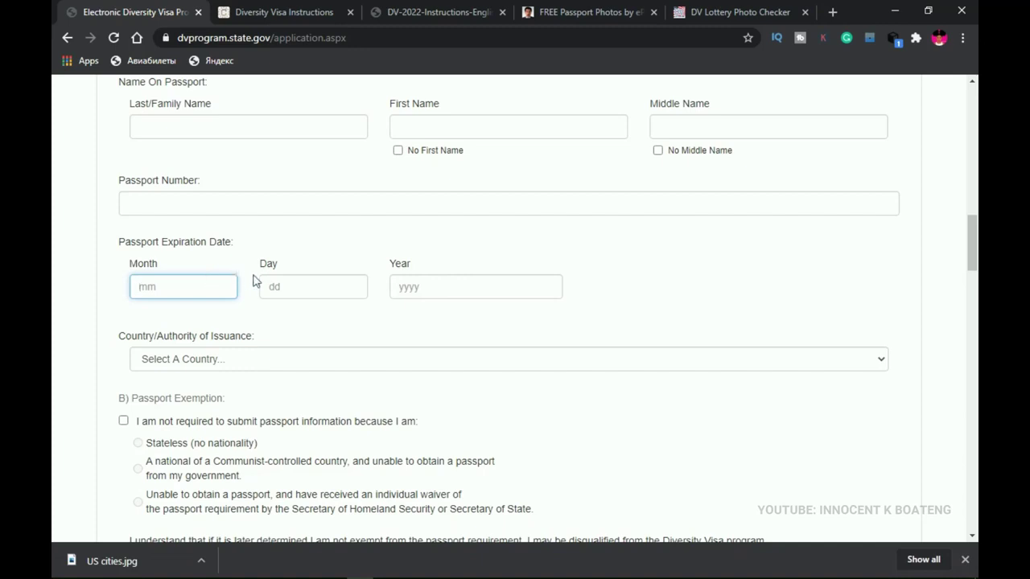
{"action": "left_click", "coordinate": [280, 281]}
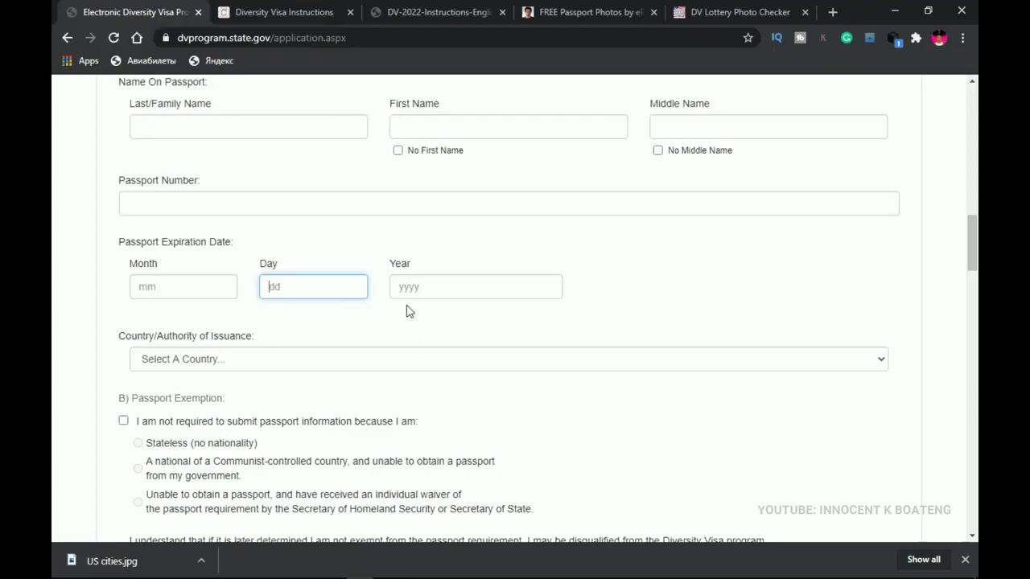
- Return to the passport name field, then highlight the Passport Exemption heading further down
{"action": "scroll", "coordinate": [438, 298], "scroll_direction": "up", "scroll_amount": 1}
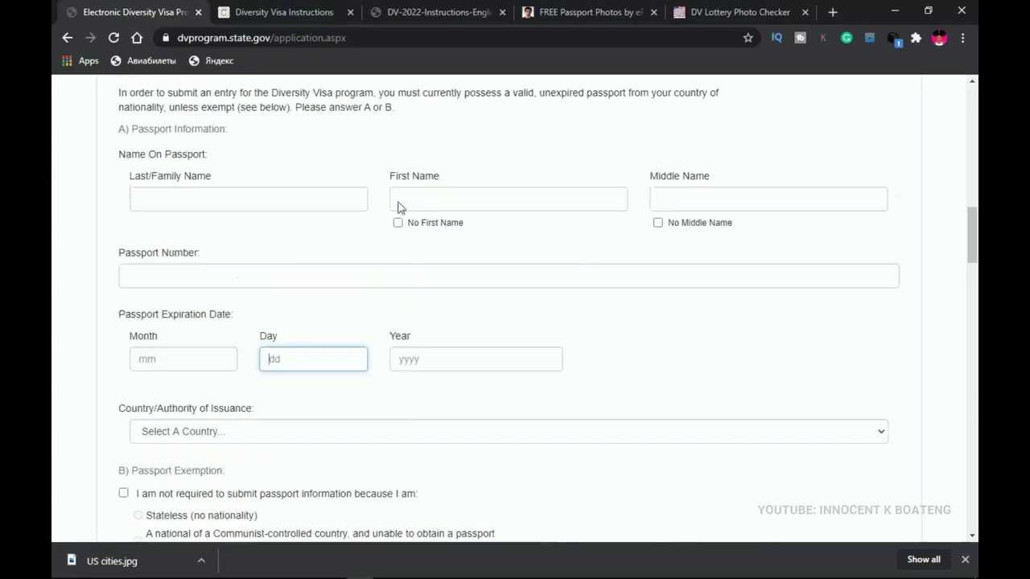
{"action": "scroll", "coordinate": [282, 297], "scroll_direction": "up", "scroll_amount": 1}
{"action": "scroll", "coordinate": [291, 297], "scroll_direction": "down", "scroll_amount": 1}
{"action": "left_click", "coordinate": [223, 190]}
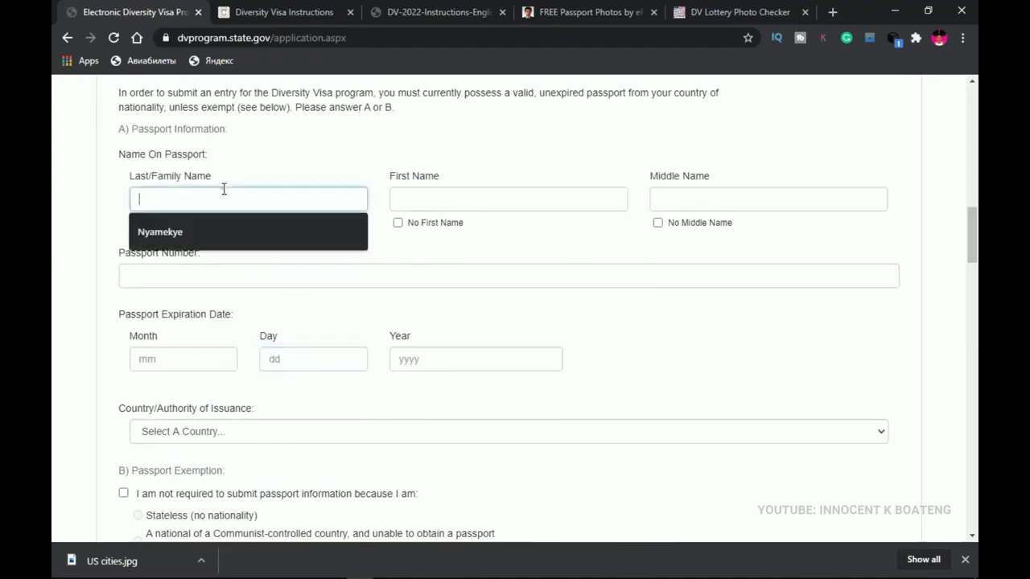
{"action": "scroll", "coordinate": [255, 295], "scroll_direction": "down", "scroll_amount": 2}
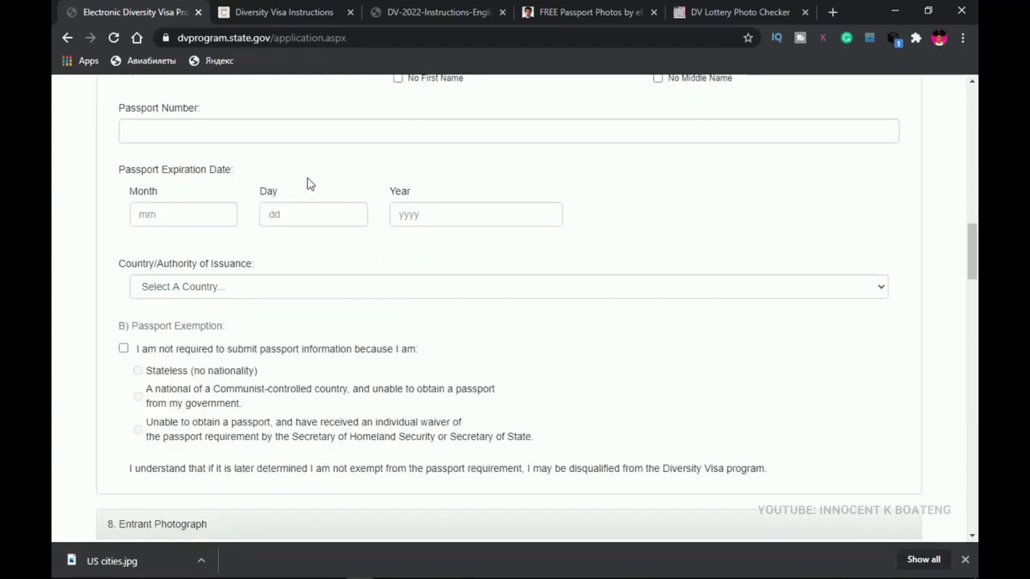
{"action": "scroll", "coordinate": [283, 227], "scroll_direction": "up", "scroll_amount": 1}
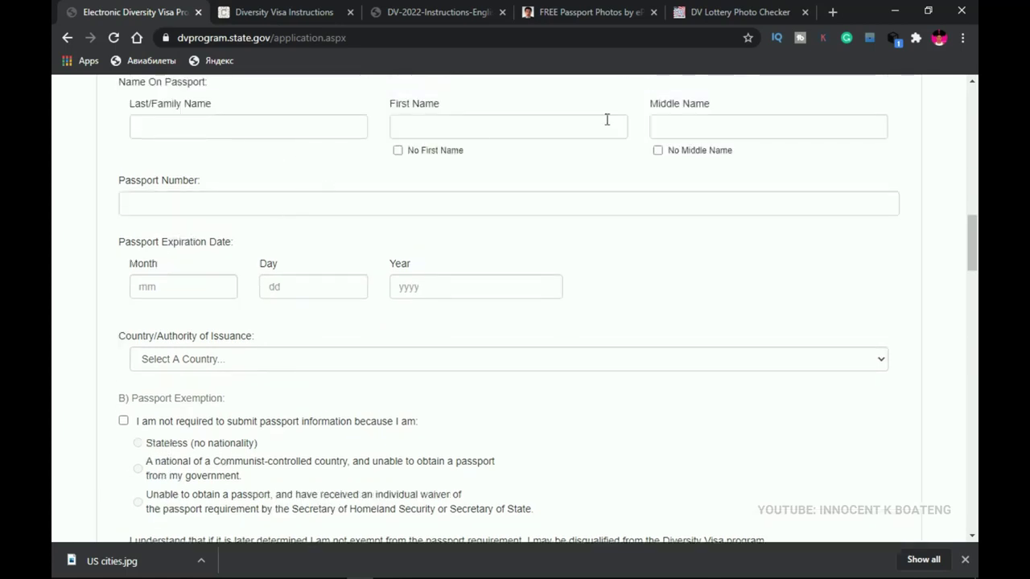
{"action": "scroll", "coordinate": [326, 228], "scroll_direction": "down", "scroll_amount": 1}
{"action": "scroll", "coordinate": [338, 223], "scroll_direction": "down", "scroll_amount": 1}
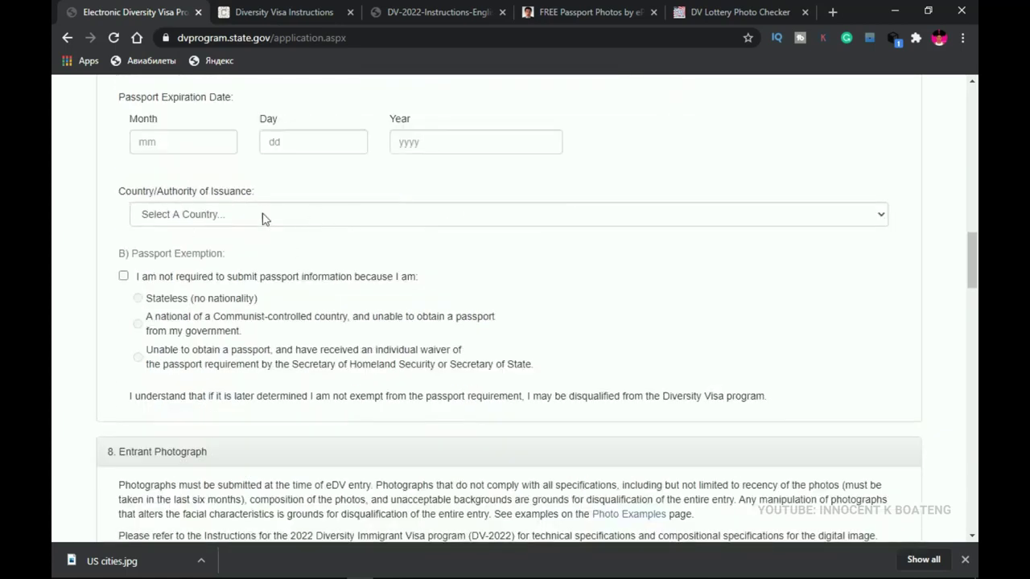
{"action": "scroll", "coordinate": [290, 226], "scroll_direction": "down", "scroll_amount": 1}
{"action": "scroll", "coordinate": [326, 202], "scroll_direction": "down", "scroll_amount": 1}
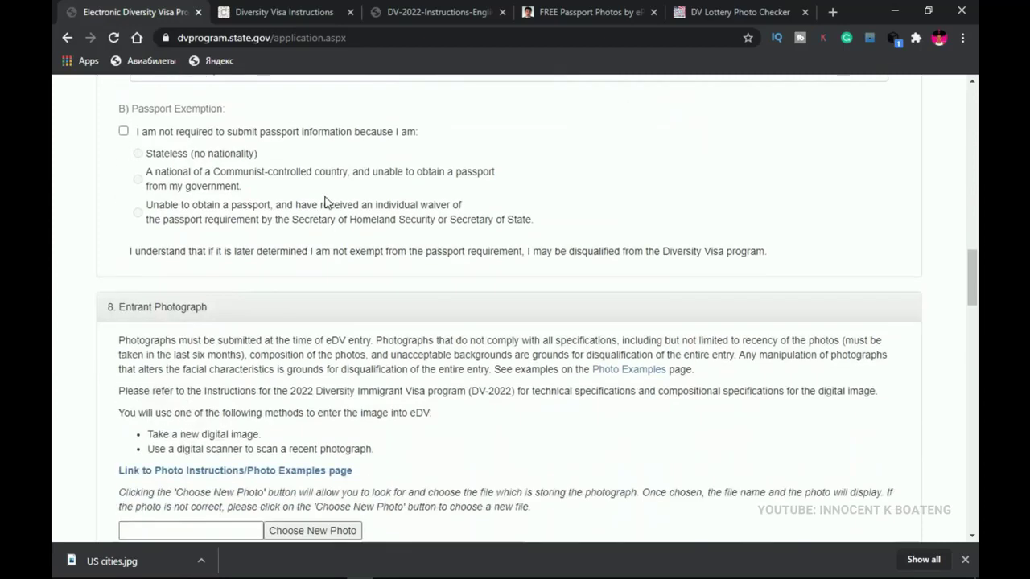
{"action": "left_click_drag", "start_coordinate": [231, 110], "coordinate": [117, 109]}
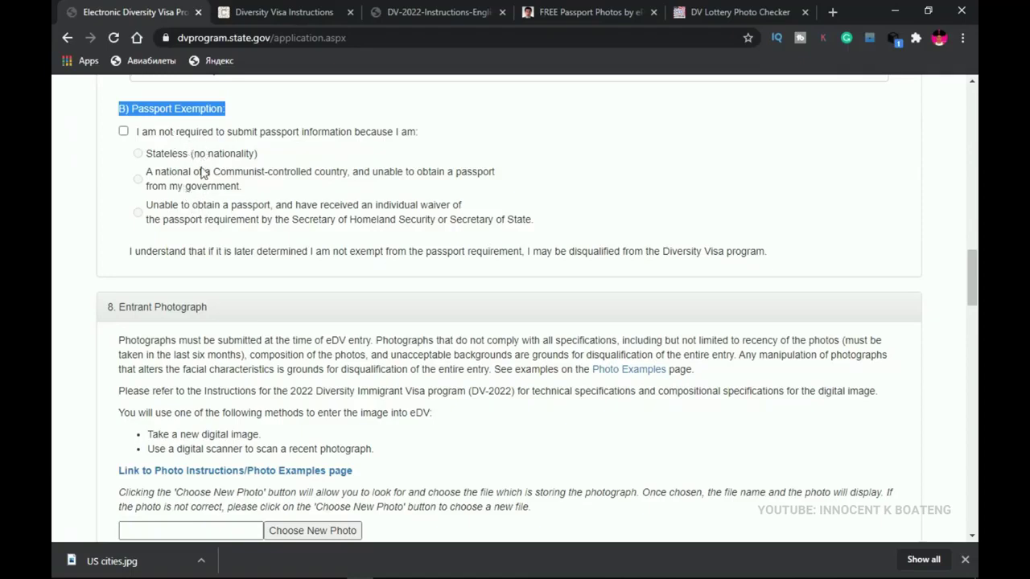
- Scroll to Mailing Address and switch to the DV-2022 instructions PDF at page 2
{"action": "scroll", "coordinate": [205, 173], "scroll_direction": "up", "scroll_amount": 3}
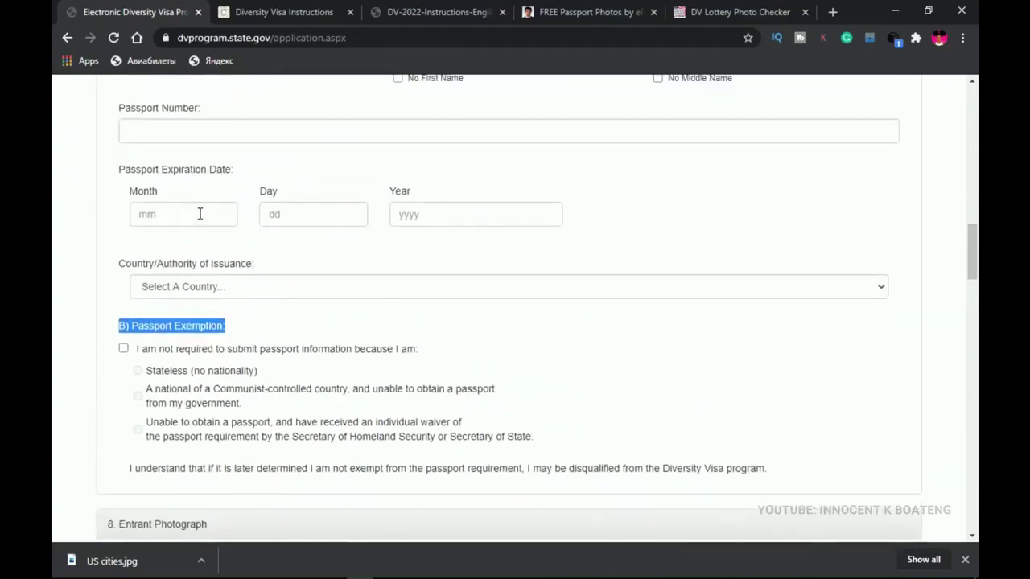
{"action": "scroll", "coordinate": [200, 214], "scroll_direction": "down", "scroll_amount": 4}
{"action": "scroll", "coordinate": [202, 218], "scroll_direction": "down", "scroll_amount": 2}
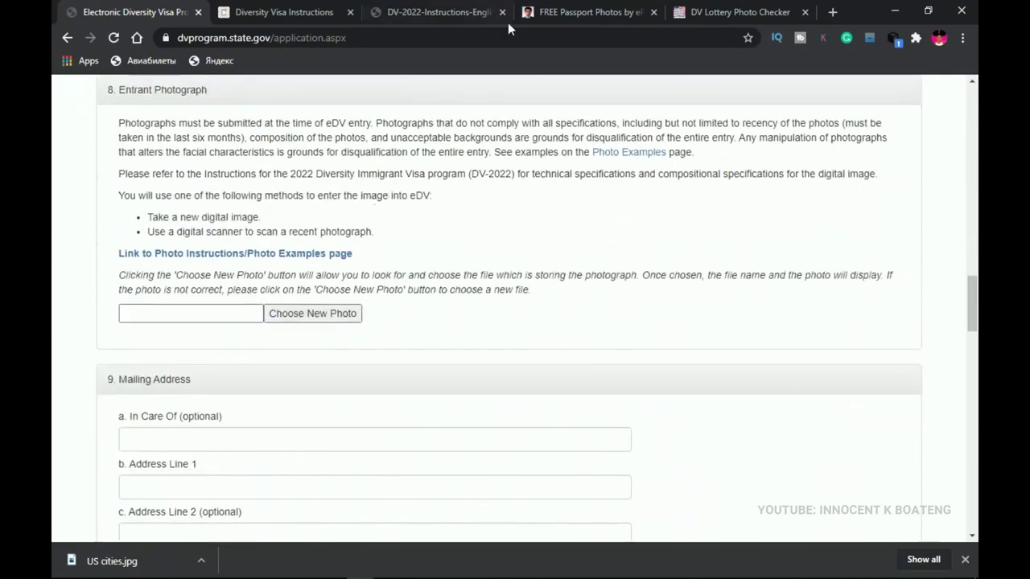
{"action": "left_click", "coordinate": [454, 13]}
- Scroll through the page 7 digital photo requirements in the instructions PDF
{"action": "scroll", "coordinate": [366, 157], "scroll_direction": "down", "scroll_amount": 8}
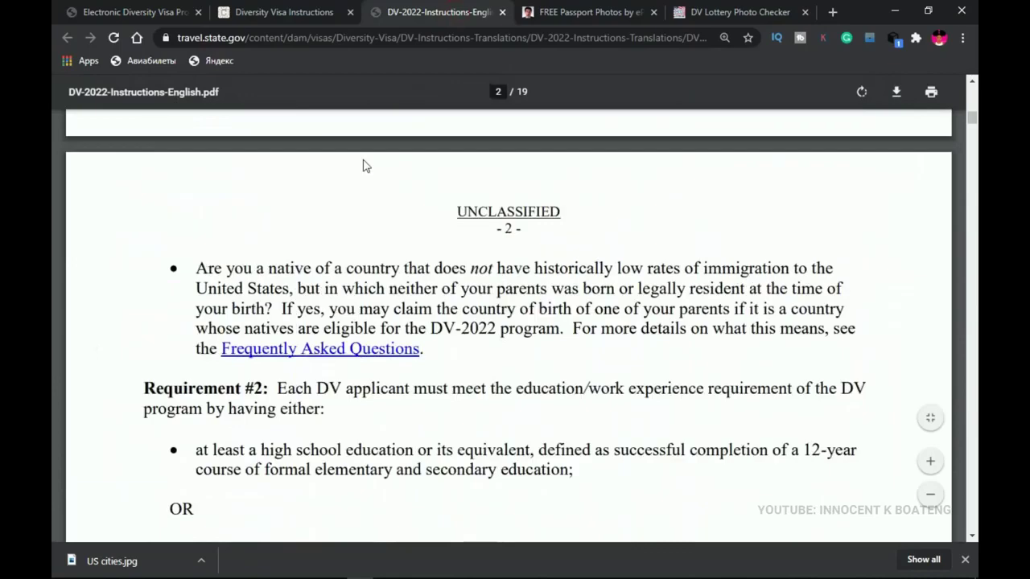
{"action": "scroll", "coordinate": [357, 185], "scroll_direction": "down", "scroll_amount": 15}
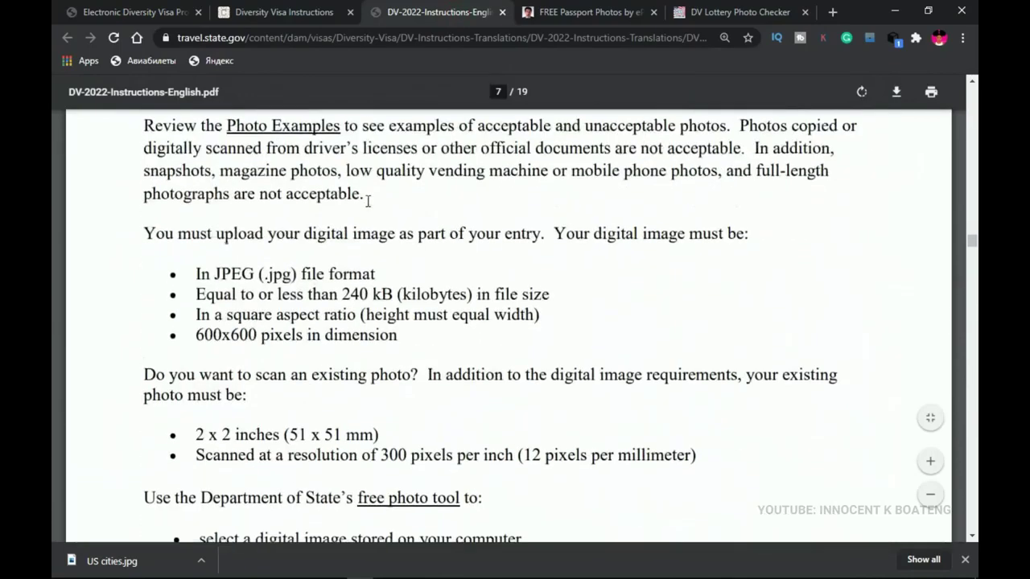
{"action": "scroll", "coordinate": [366, 197], "scroll_direction": "up", "scroll_amount": 10}
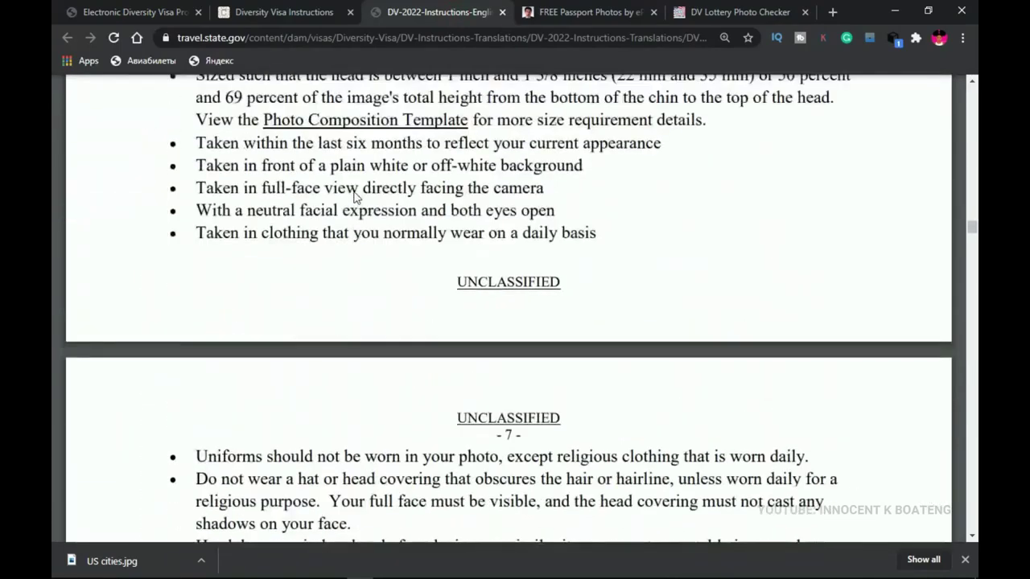
{"action": "scroll", "coordinate": [355, 191], "scroll_direction": "up", "scroll_amount": 3}
{"action": "scroll", "coordinate": [355, 188], "scroll_direction": "up", "scroll_amount": 4}
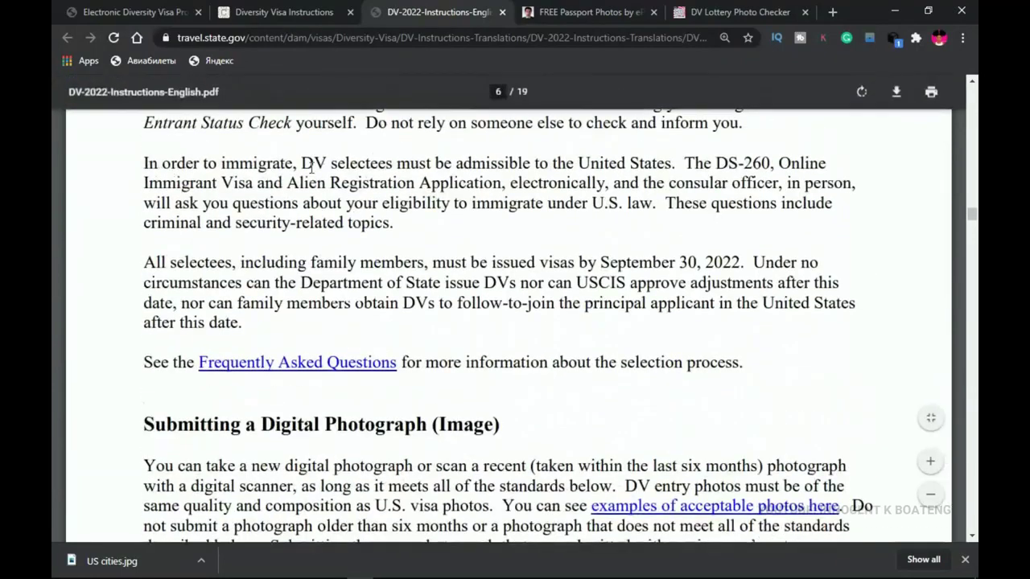
{"action": "scroll", "coordinate": [358, 247], "scroll_direction": "up", "scroll_amount": 4}
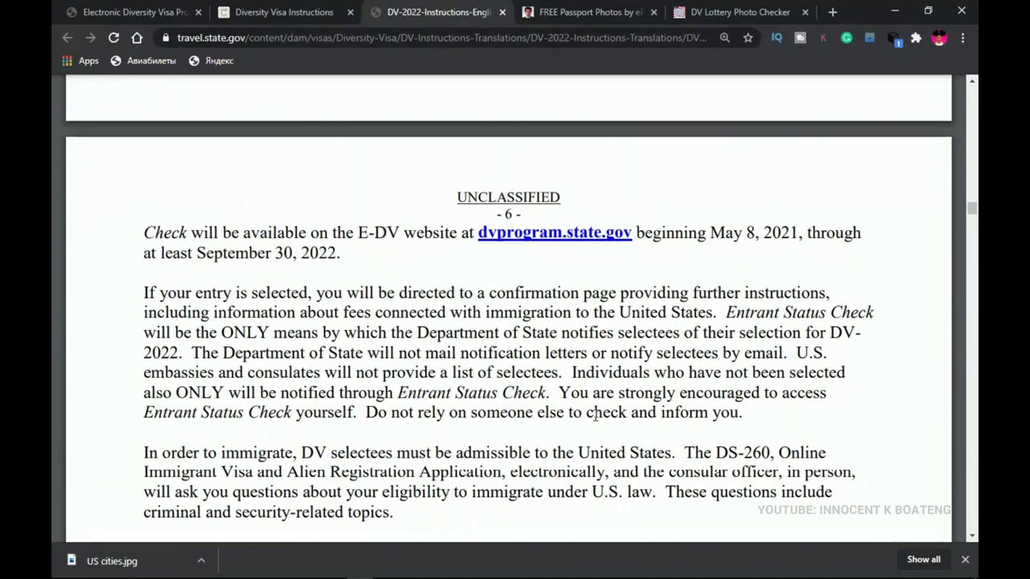
{"action": "scroll", "coordinate": [375, 334], "scroll_direction": "down", "scroll_amount": 8}
{"action": "scroll", "coordinate": [375, 334], "scroll_direction": "down", "scroll_amount": 3}
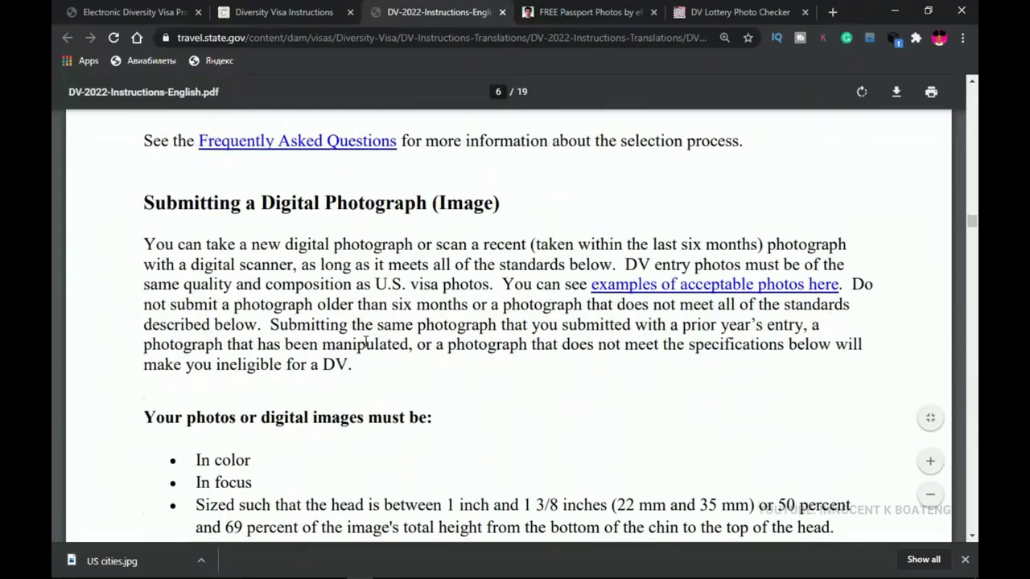
{"action": "scroll", "coordinate": [368, 354], "scroll_direction": "down", "scroll_amount": 1}
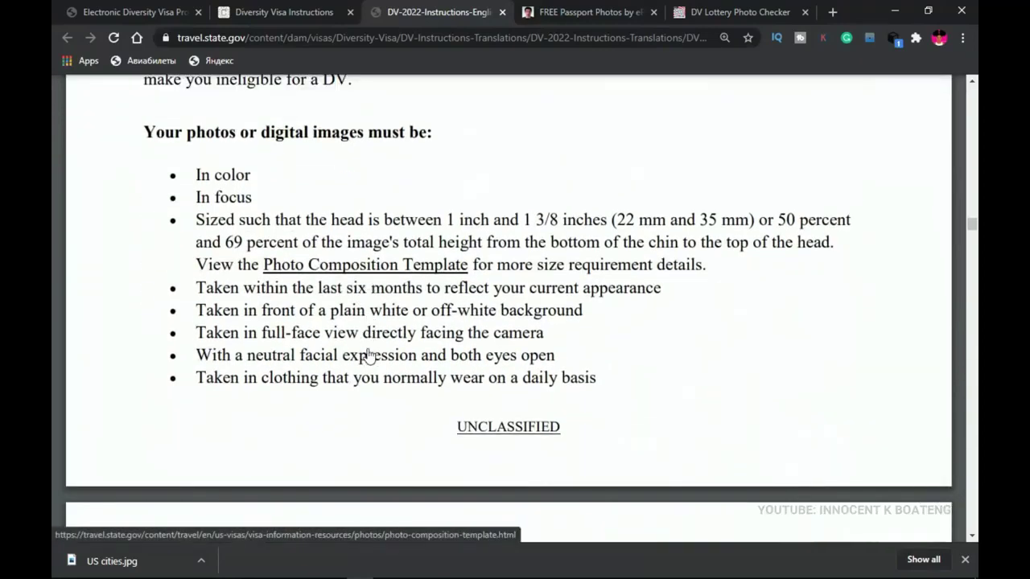
{"action": "scroll", "coordinate": [372, 350], "scroll_direction": "down", "scroll_amount": 2}
{"action": "scroll", "coordinate": [372, 348], "scroll_direction": "down", "scroll_amount": 1}
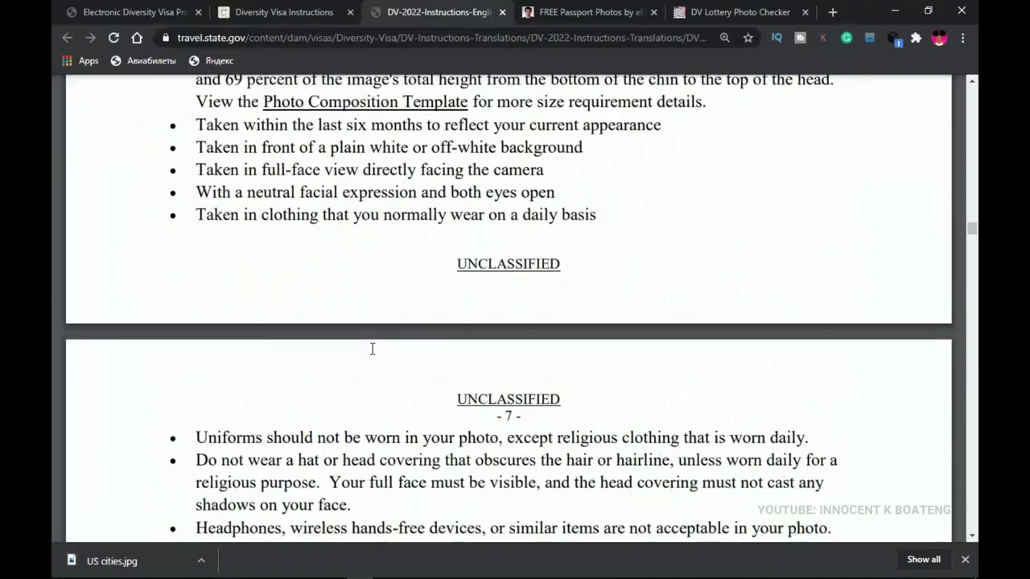
{"action": "scroll", "coordinate": [372, 348], "scroll_direction": "down", "scroll_amount": 3}
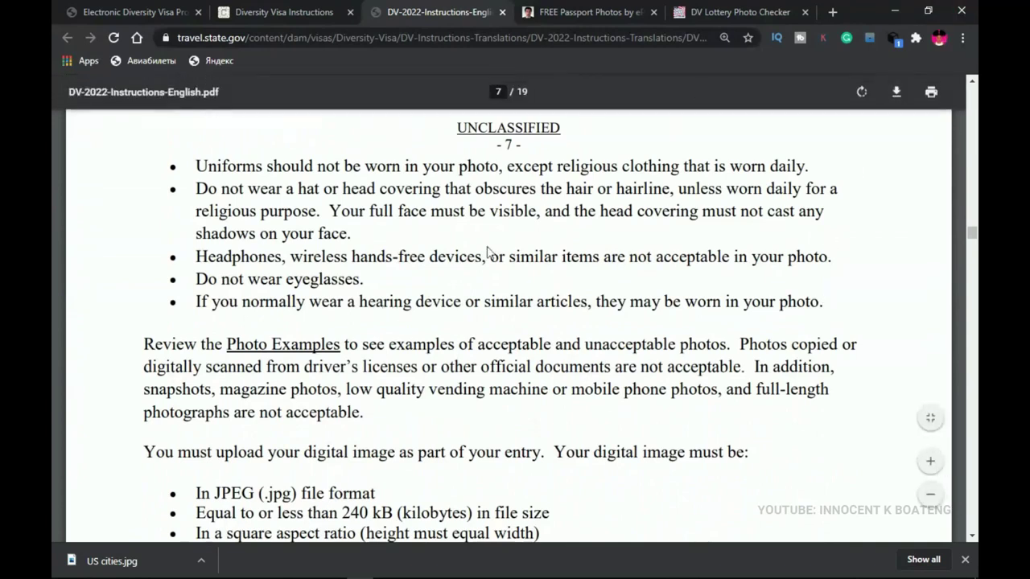
- Move through the entry form and passport photo tabs to the DV Lottery Photo Checker
{"action": "left_click", "coordinate": [69, 10]}
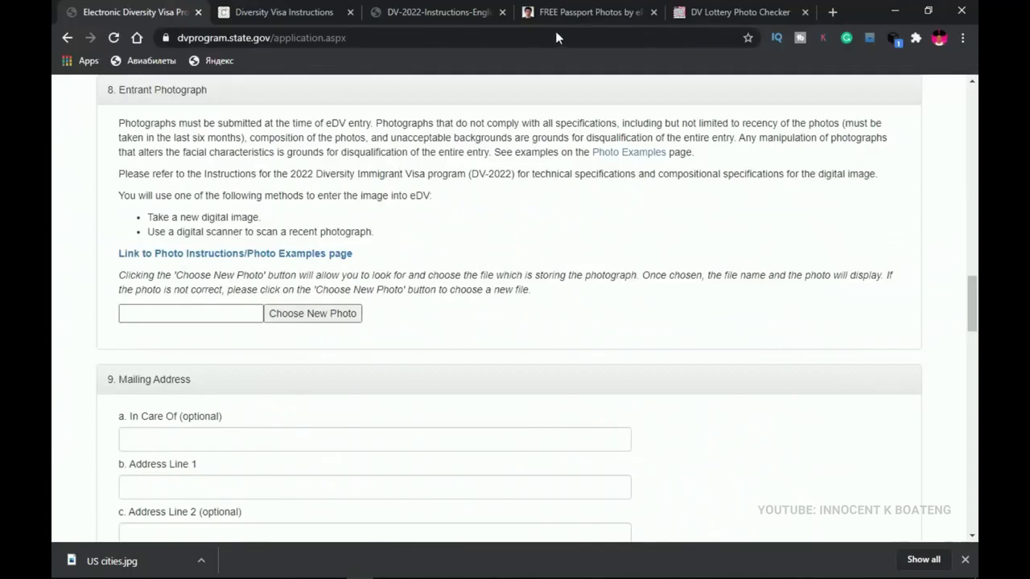
{"action": "left_click", "coordinate": [406, 11]}
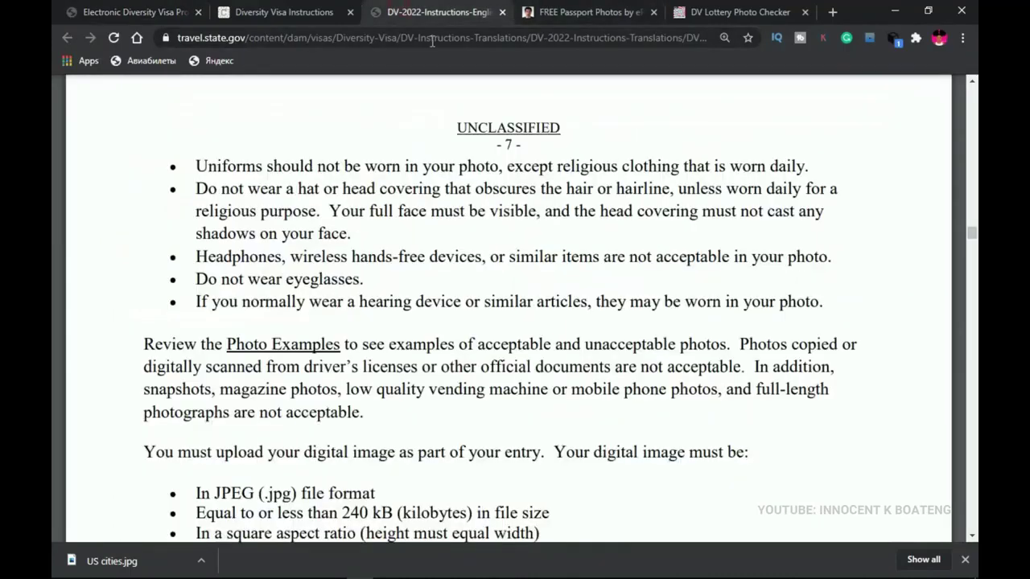
{"action": "left_click", "coordinate": [591, 11]}
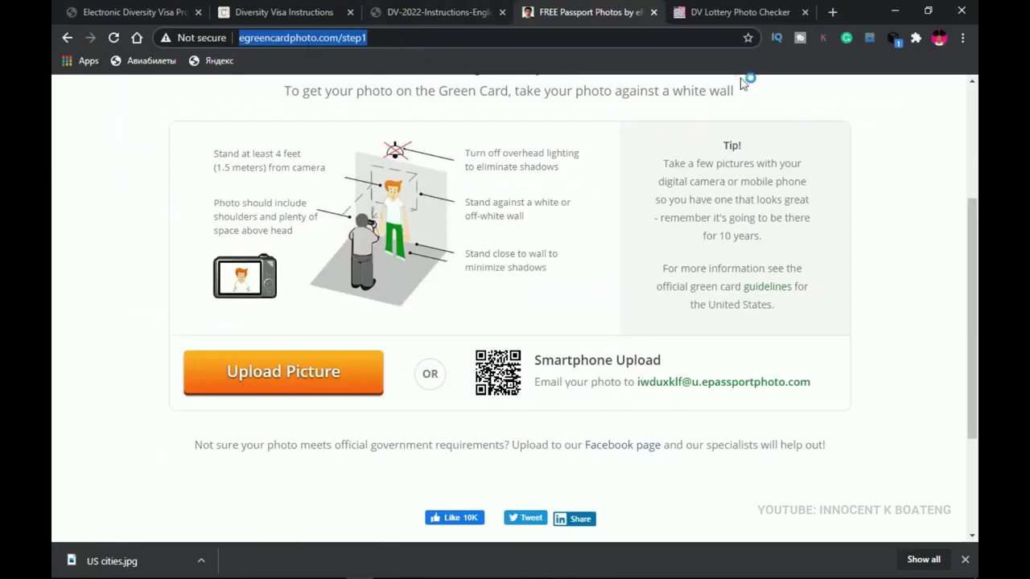
{"action": "left_click", "coordinate": [751, 11]}
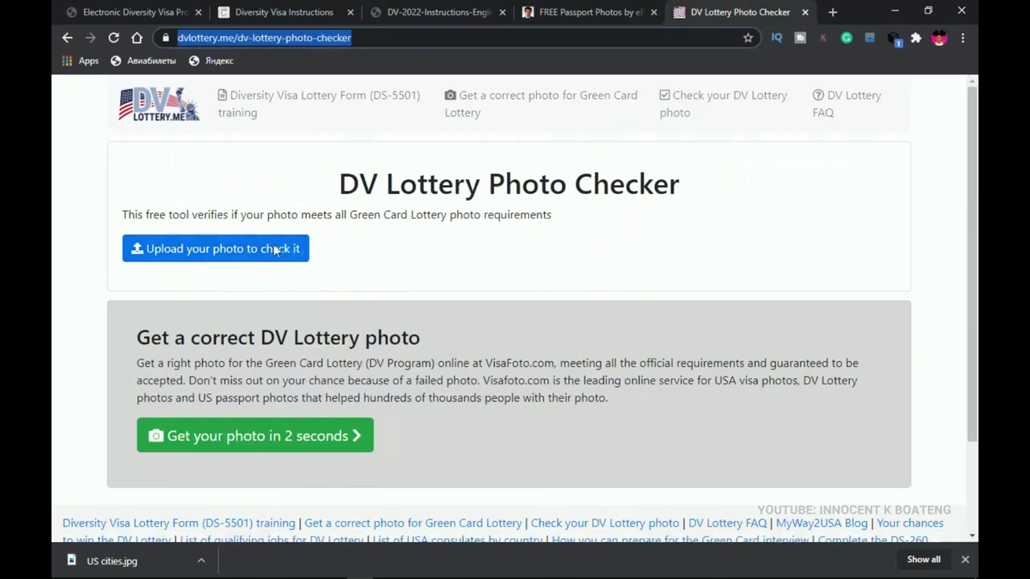
- Upload the entrant's photo file from the Desktop into the photo checker
{"action": "left_click", "coordinate": [225, 254]}
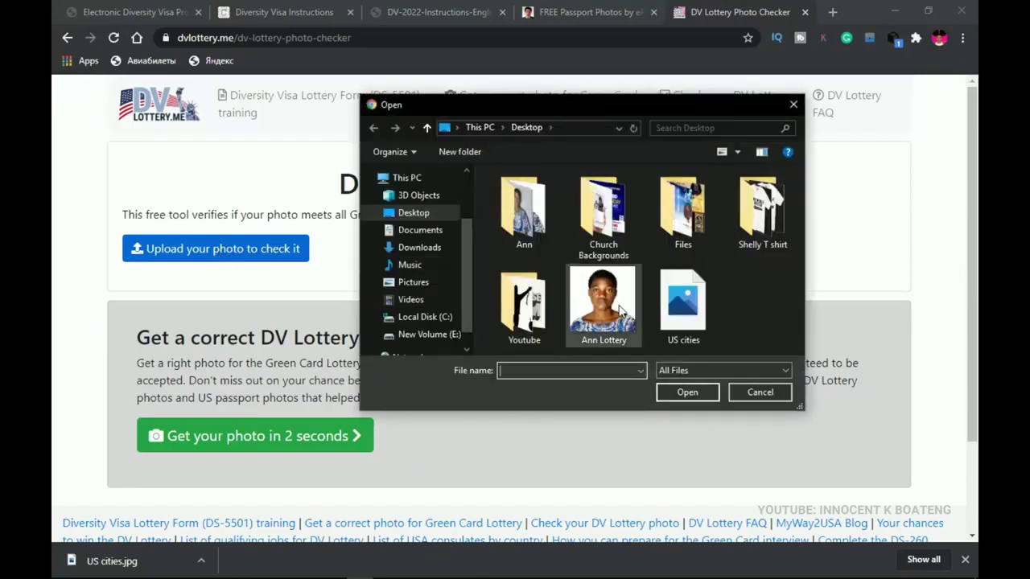
{"action": "left_click", "coordinate": [605, 315]}
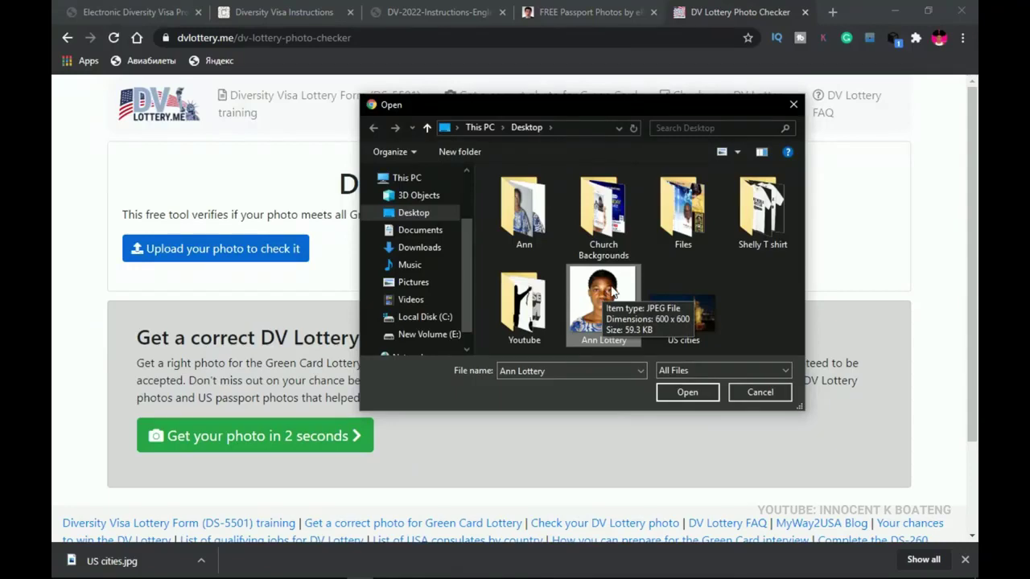
{"action": "double_click", "coordinate": [605, 298]}
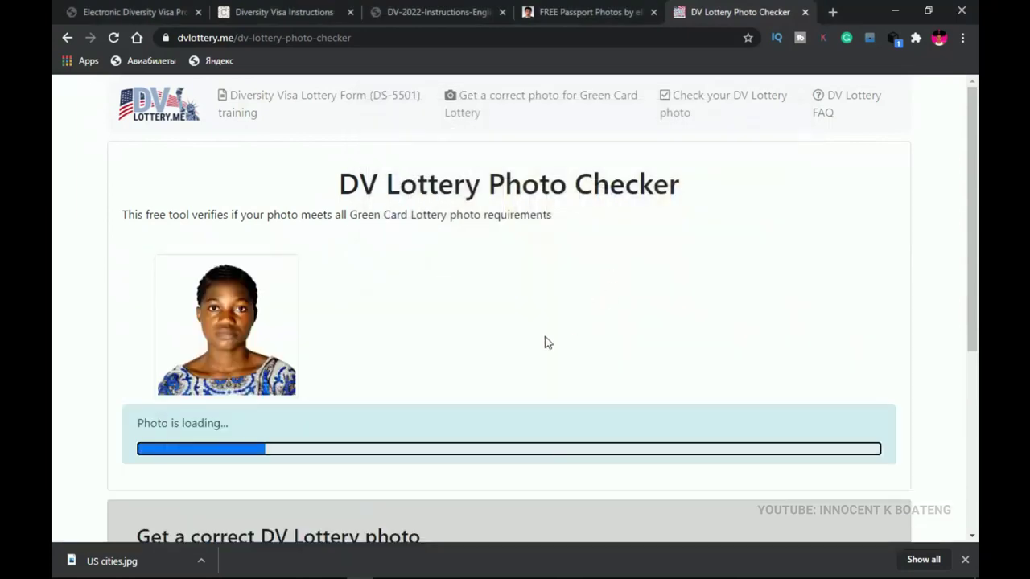
{"action": "scroll", "coordinate": [482, 334], "scroll_direction": "down", "scroll_amount": 1}
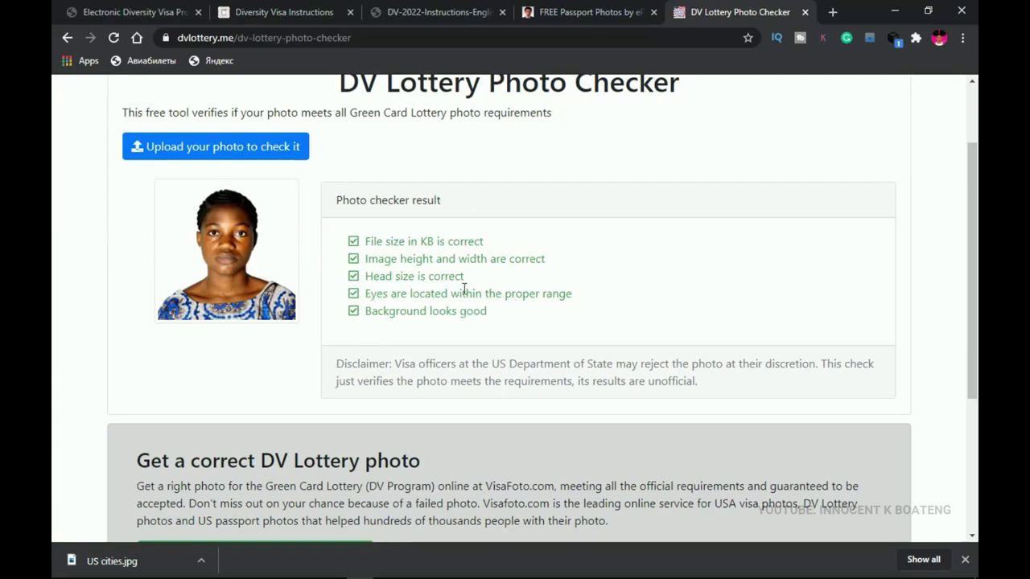
- Highlight the passing background, file size and head size results and the unofficial-results disclaimer
{"action": "left_click_drag", "start_coordinate": [513, 321], "coordinate": [367, 312]}
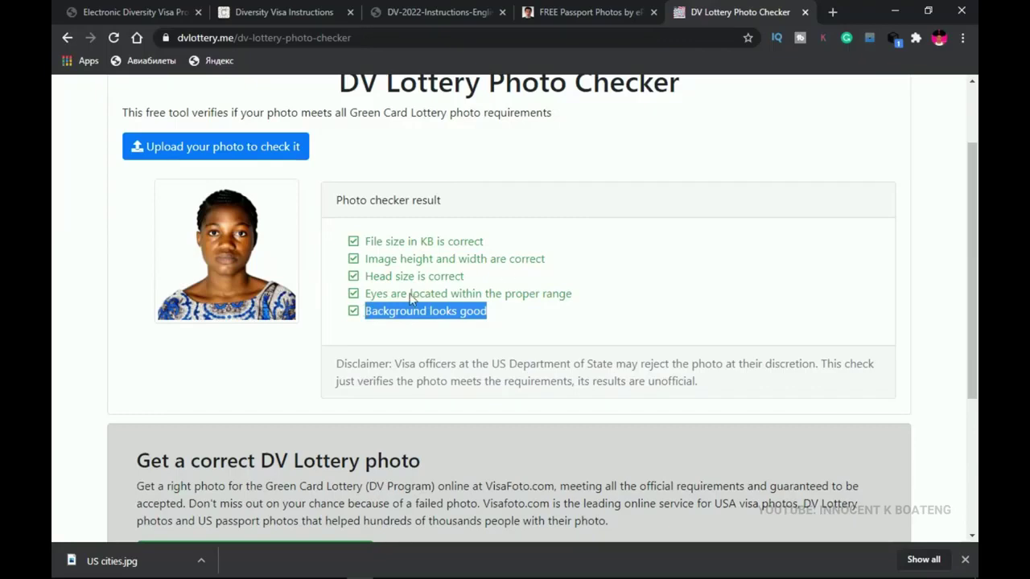
{"action": "triple_click", "coordinate": [493, 241]}
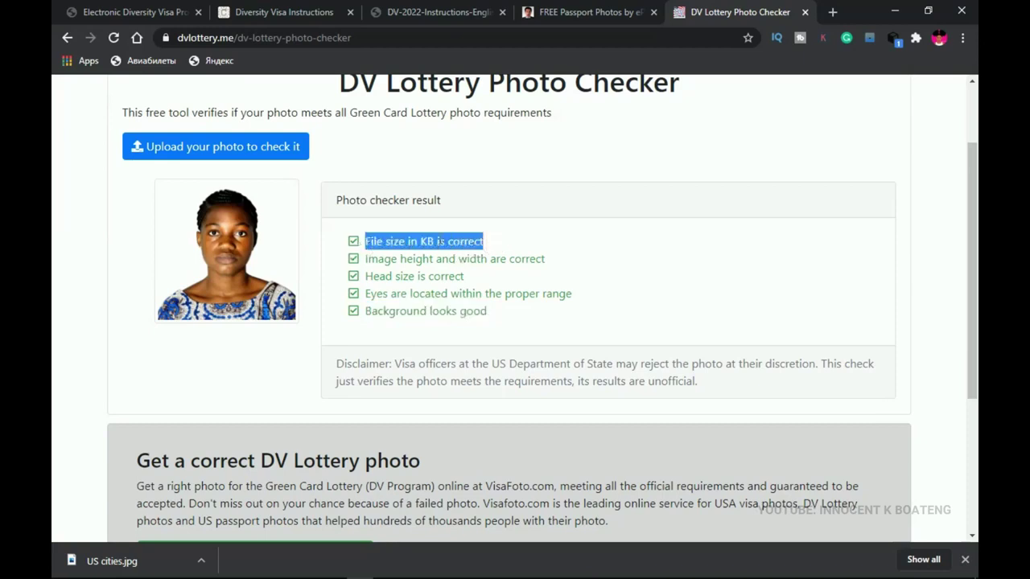
{"action": "triple_click", "coordinate": [462, 276]}
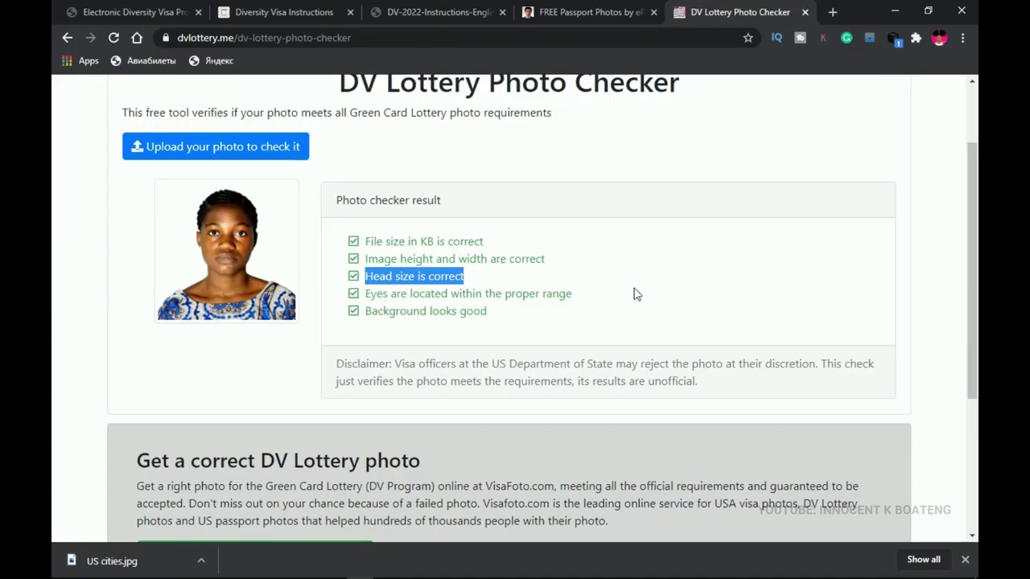
{"action": "left_click", "coordinate": [676, 274]}
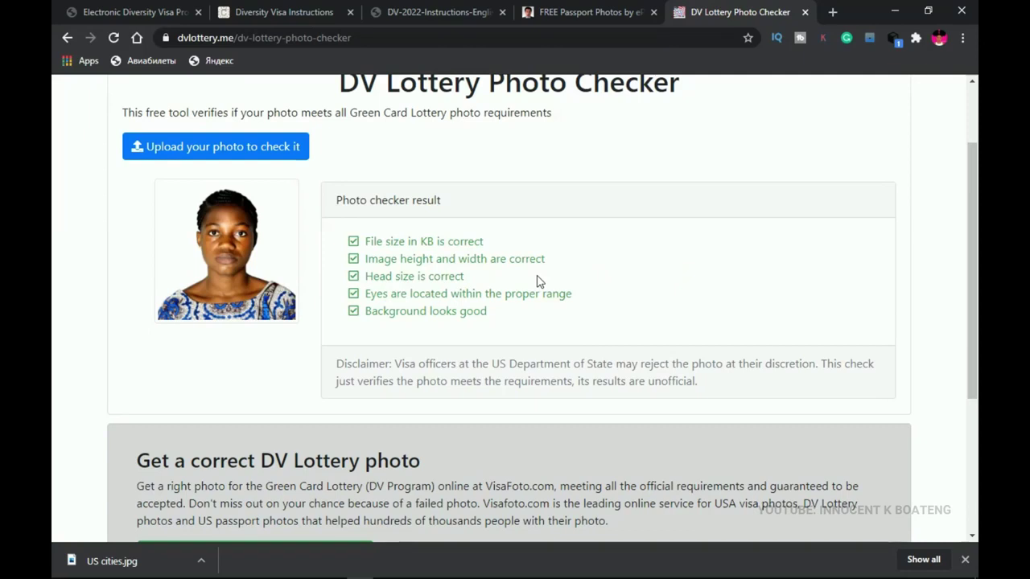
{"action": "left_click_drag", "start_coordinate": [394, 364], "coordinate": [460, 397]}
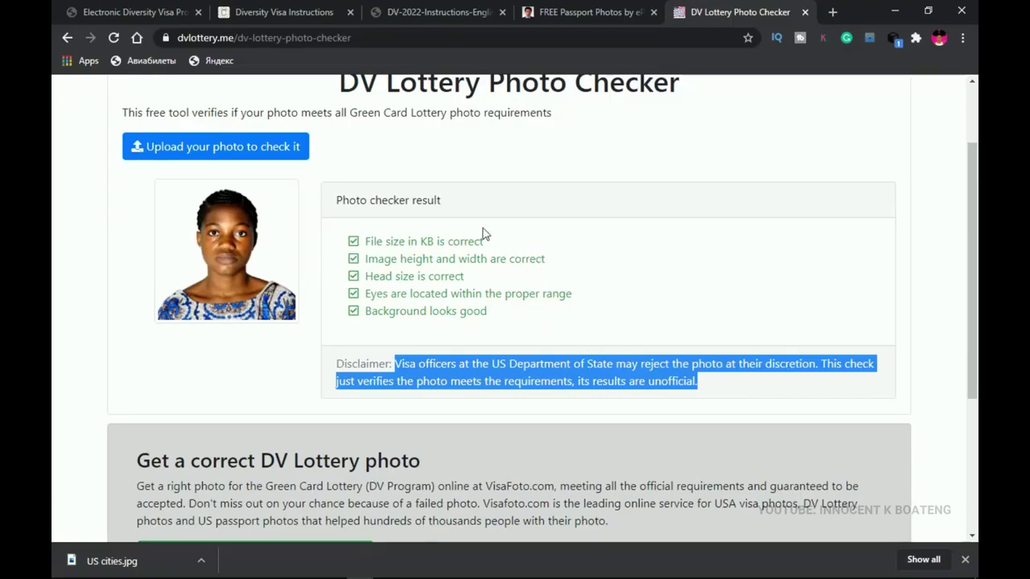
{"action": "left_click", "coordinate": [568, 363]}
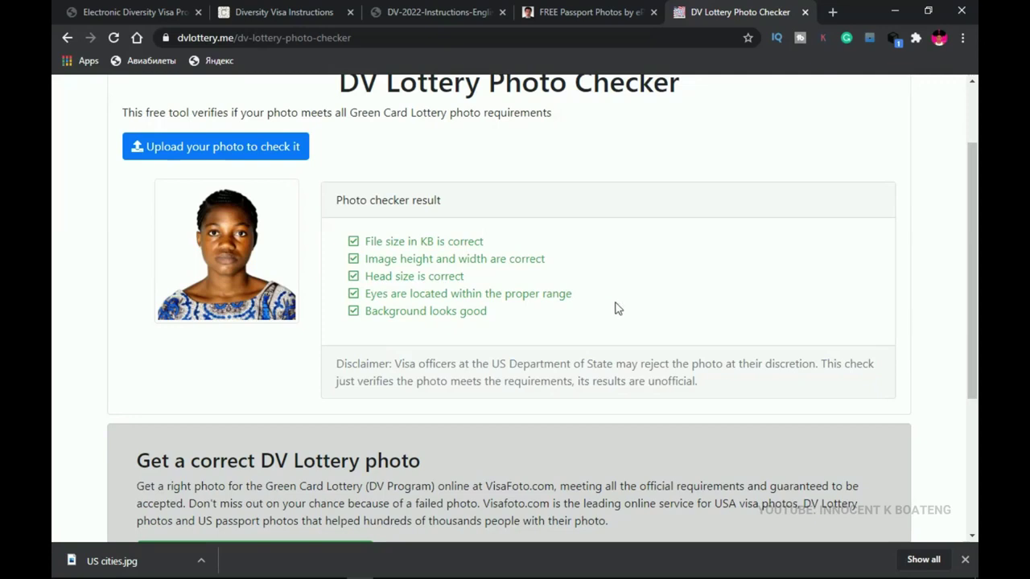
- Attach the checked photo file via Choose New Photo on the eDV form and inspect its preview
{"action": "left_click", "coordinate": [151, 10]}
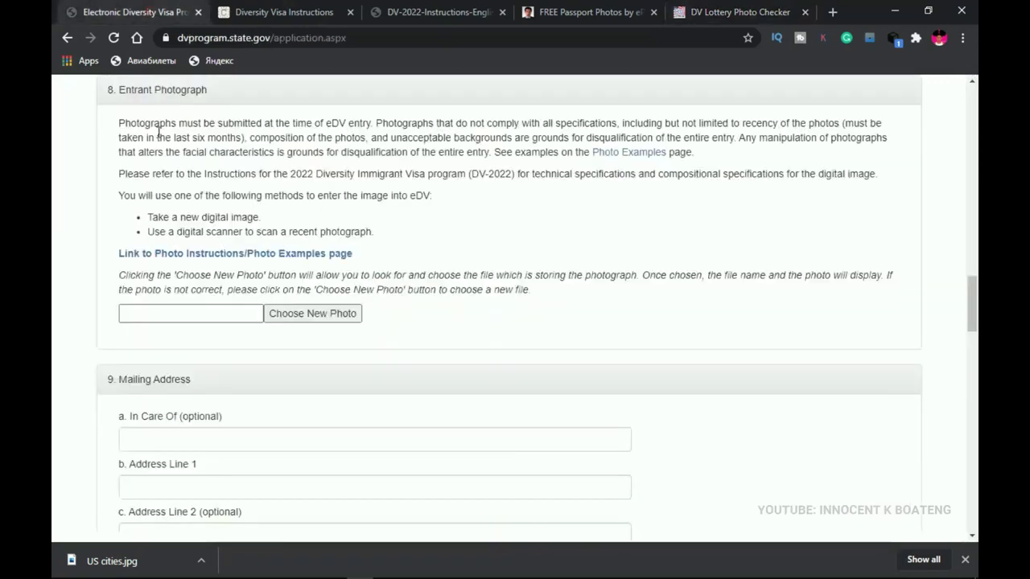
{"action": "scroll", "coordinate": [178, 107], "scroll_direction": "down", "scroll_amount": 1}
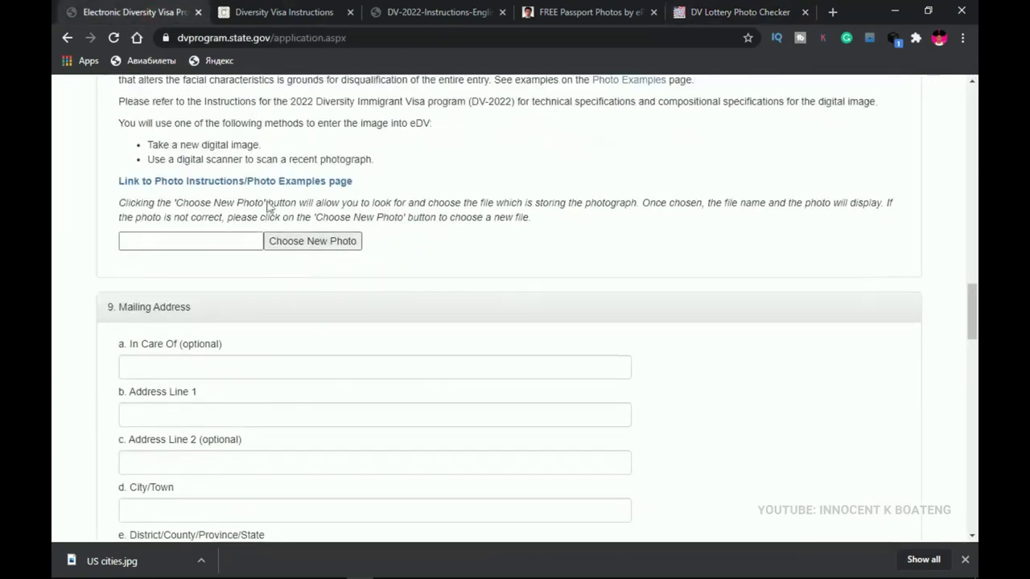
{"action": "left_click", "coordinate": [300, 241]}
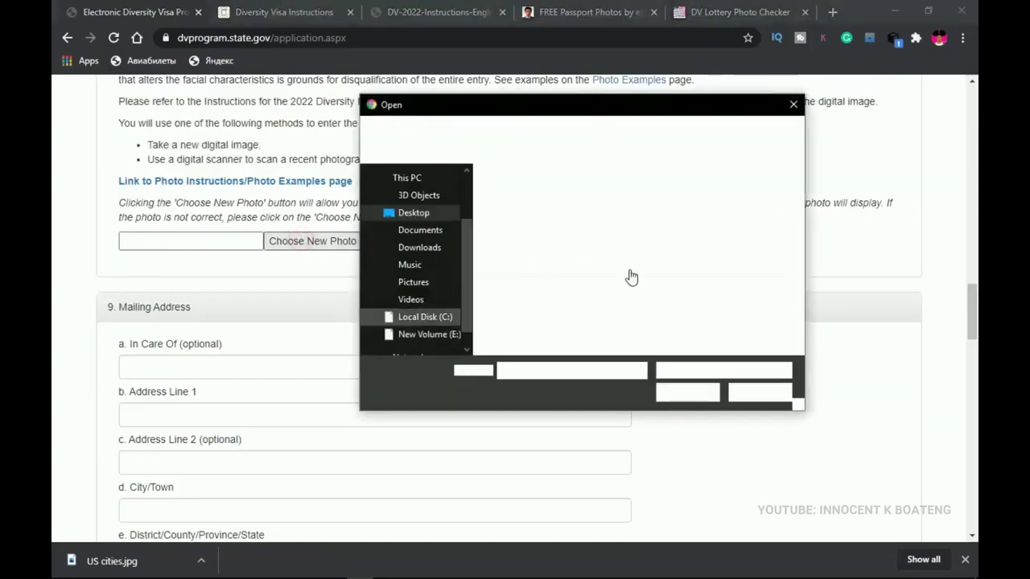
{"action": "double_click", "coordinate": [603, 308]}
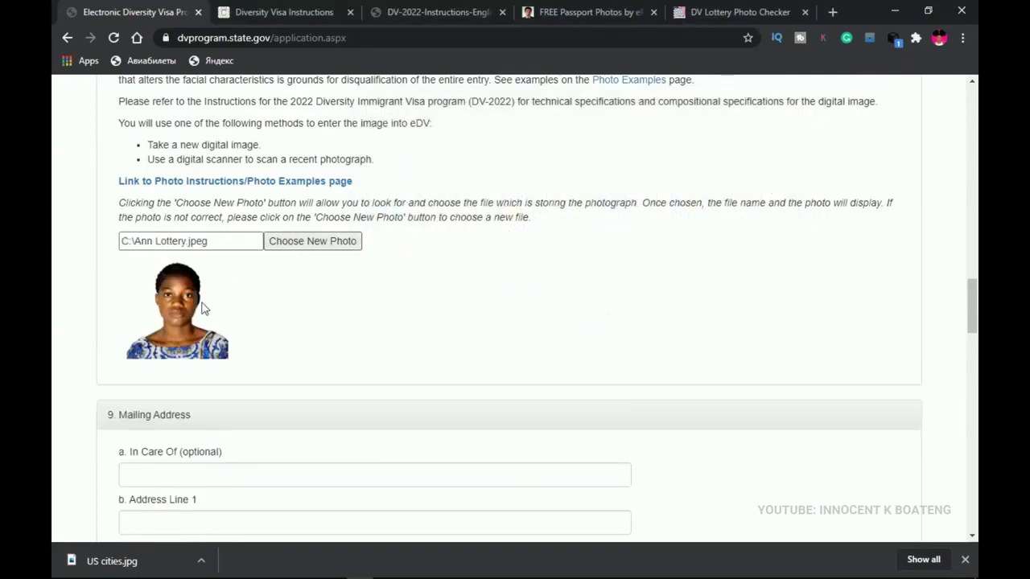
{"action": "scroll", "coordinate": [186, 314], "scroll_direction": "down", "scroll_amount": 1}
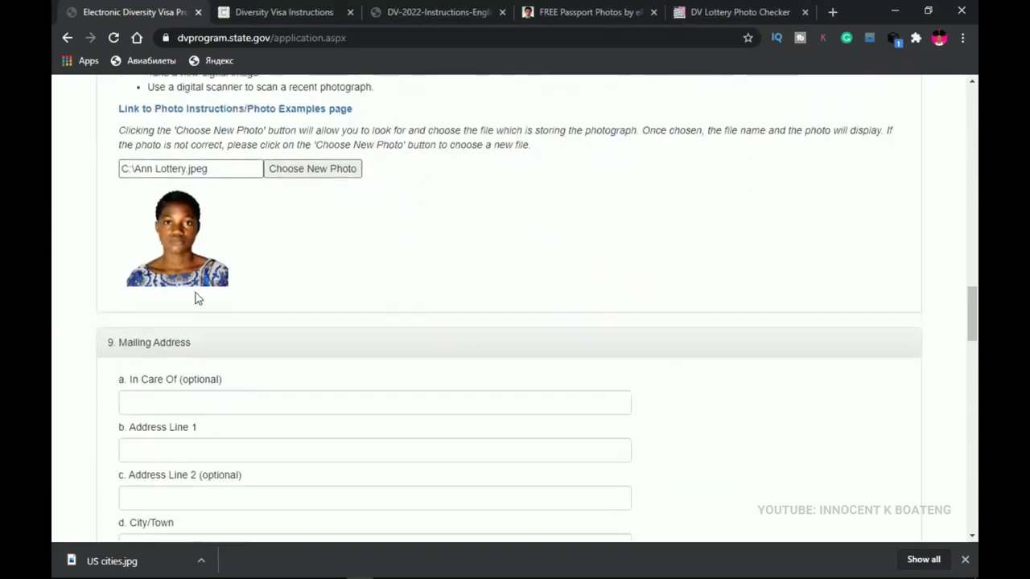
{"action": "scroll", "coordinate": [241, 285], "scroll_direction": "up", "scroll_amount": 1}
{"action": "scroll", "coordinate": [247, 279], "scroll_direction": "down", "scroll_amount": 2}
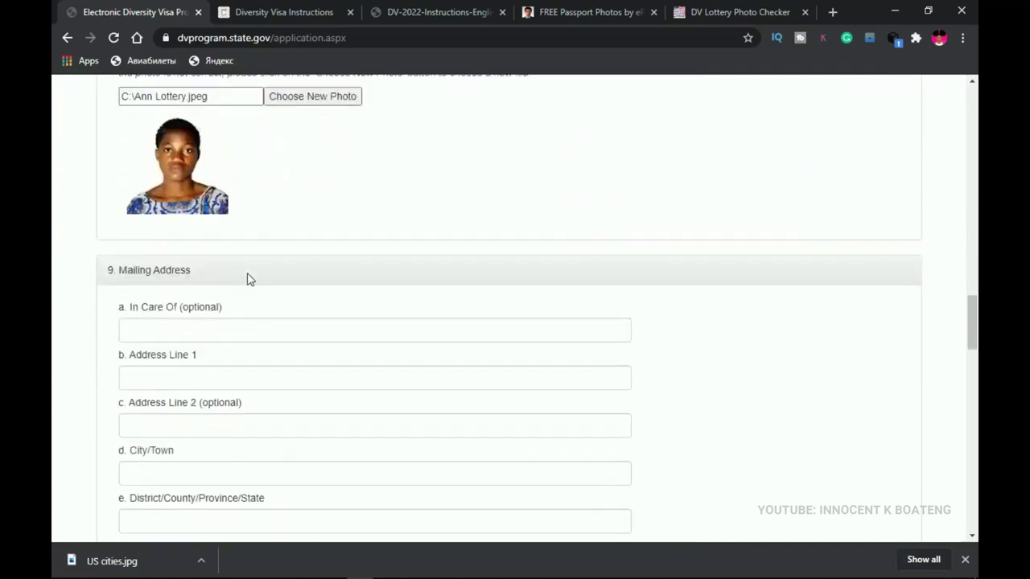
{"action": "scroll", "coordinate": [249, 278], "scroll_direction": "up", "scroll_amount": 1}
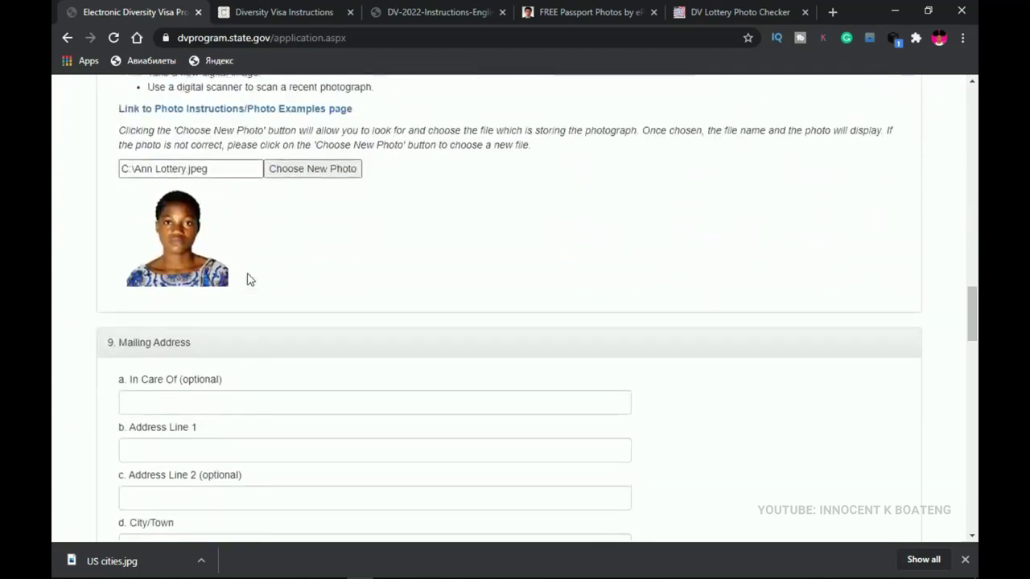
{"action": "scroll", "coordinate": [346, 318], "scroll_direction": "up", "scroll_amount": 1}
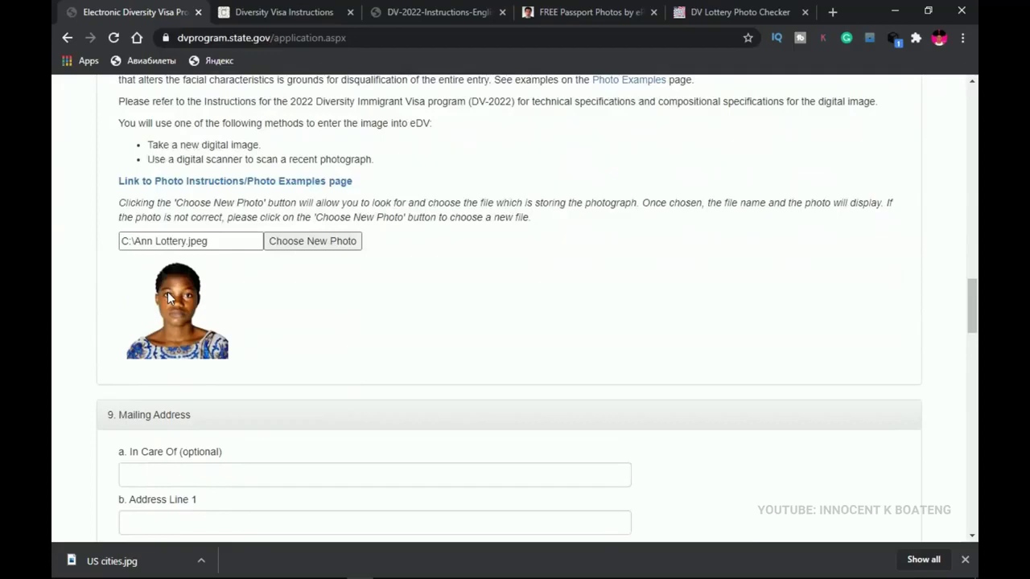
{"action": "scroll", "coordinate": [171, 304], "scroll_direction": "down", "scroll_amount": 1}
- Enter the P.O. box number in mailing Address Line 1, fixing a wrong digit
{"action": "scroll", "coordinate": [180, 304], "scroll_direction": "down", "scroll_amount": 2}
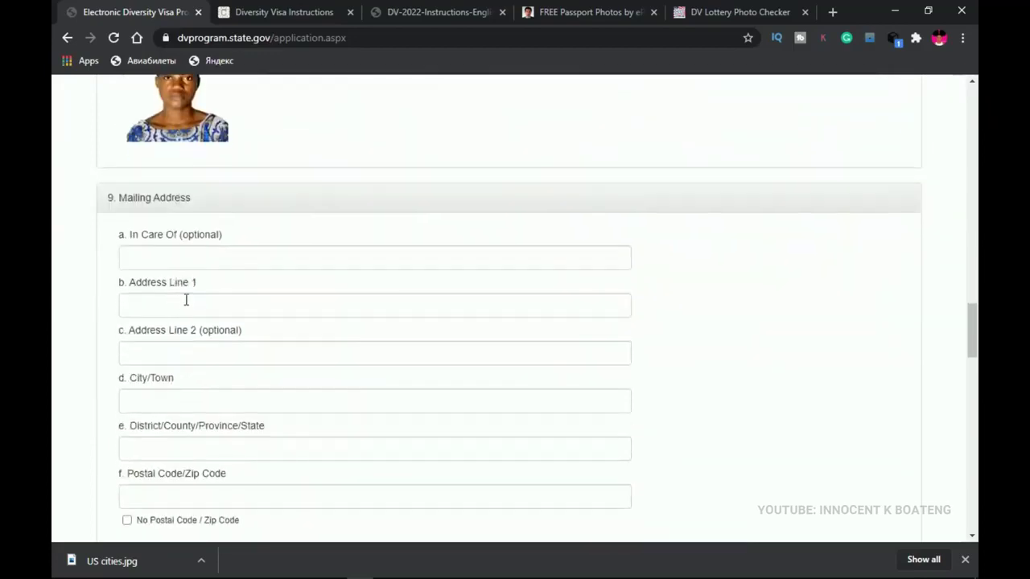
{"action": "scroll", "coordinate": [197, 257], "scroll_direction": "down", "scroll_amount": 1}
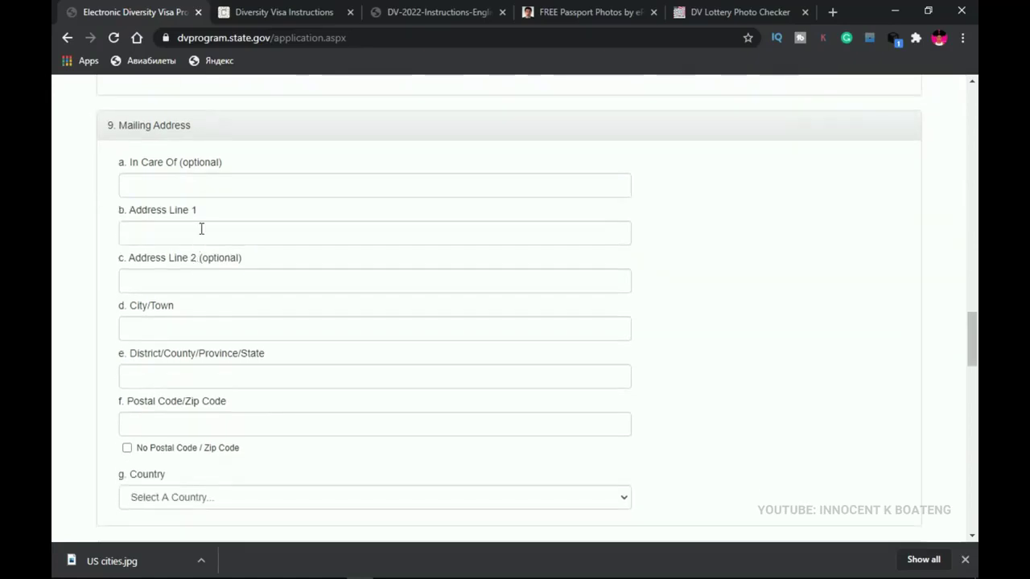
{"action": "left_click", "coordinate": [147, 187]}
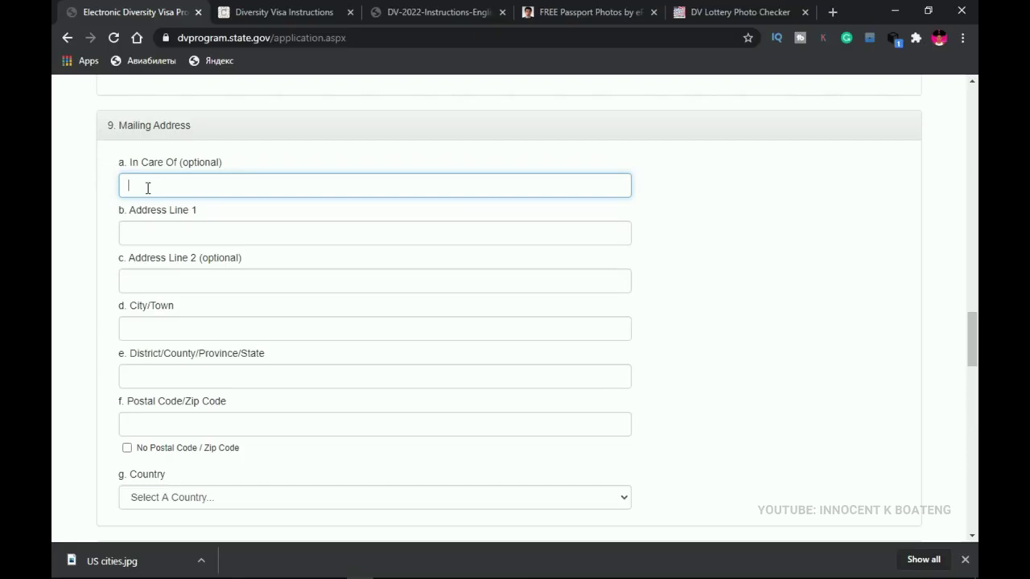
{"action": "left_click", "coordinate": [156, 228]}
{"action": "scroll", "coordinate": [205, 227], "scroll_direction": "down", "scroll_amount": 1}
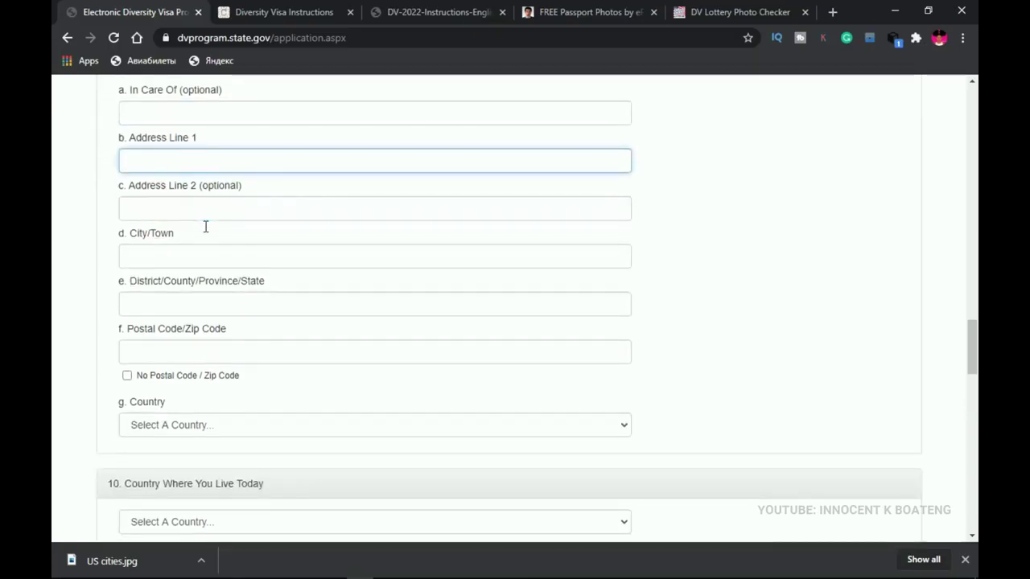
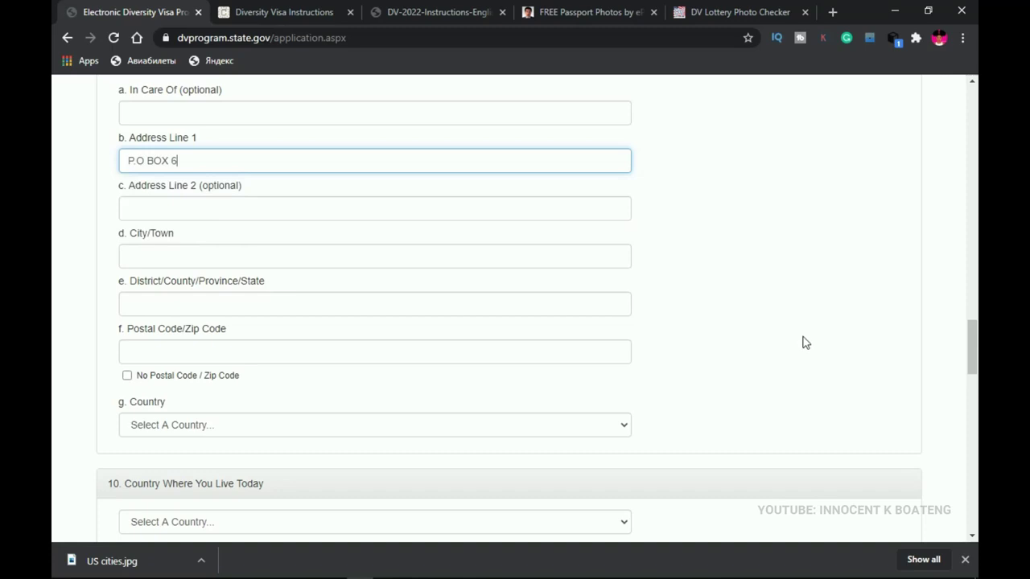
{"action": "left_click", "coordinate": [162, 199]}
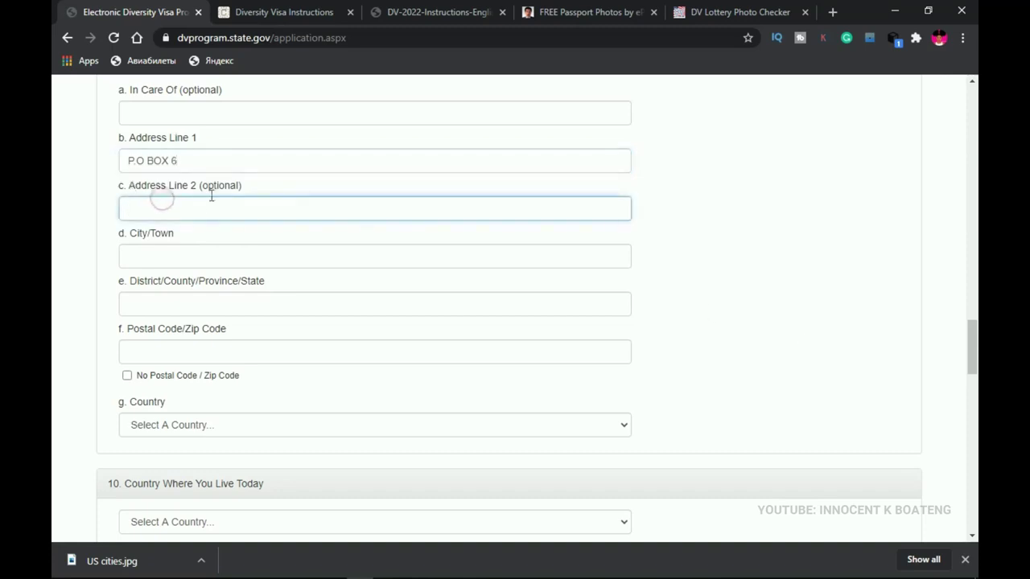
- Enter KUMASI as the city and accept the suggested district
{"action": "scroll", "coordinate": [193, 201], "scroll_direction": "down", "scroll_amount": 1}
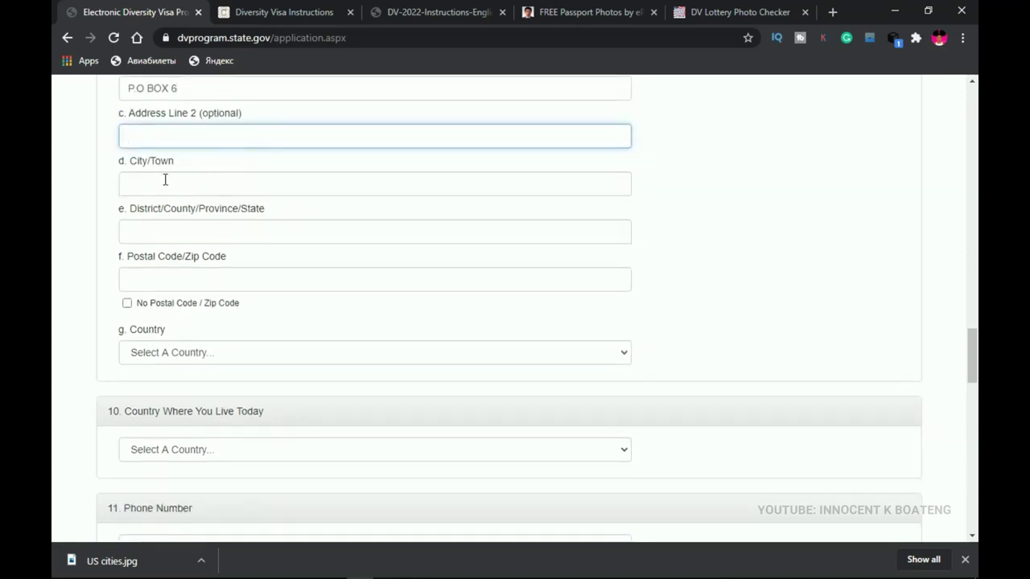
{"action": "left_click", "coordinate": [163, 183]}
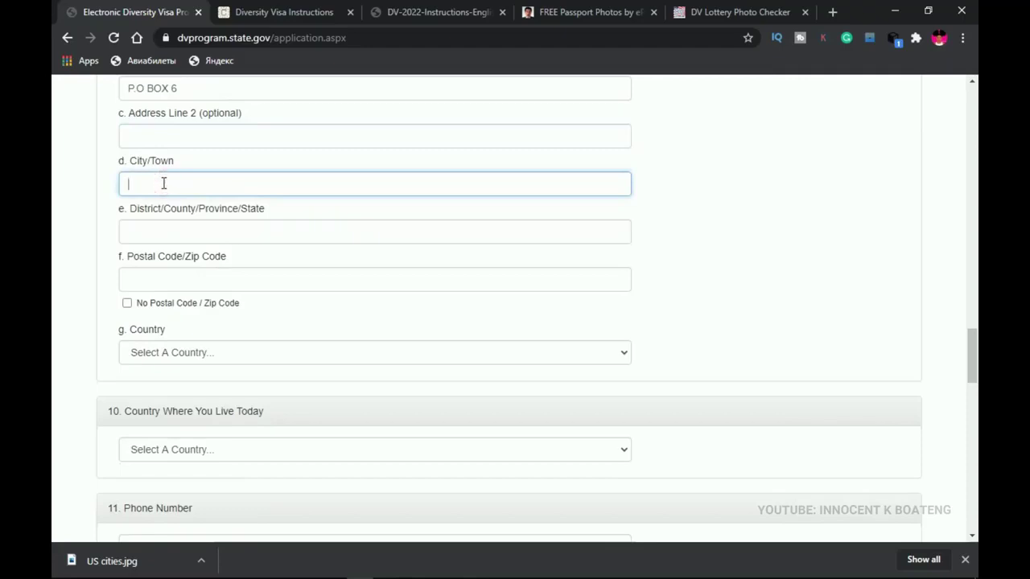
{"action": "type", "text": "KUMASI"}
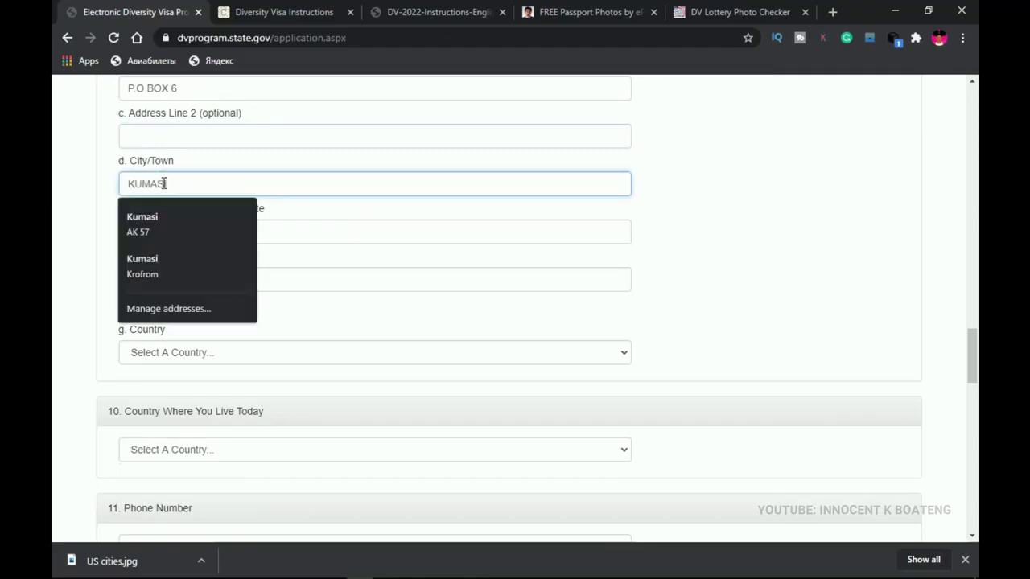
{"action": "left_click", "coordinate": [727, 237]}
{"action": "scroll", "coordinate": [121, 241], "scroll_direction": "down", "scroll_amount": 1}
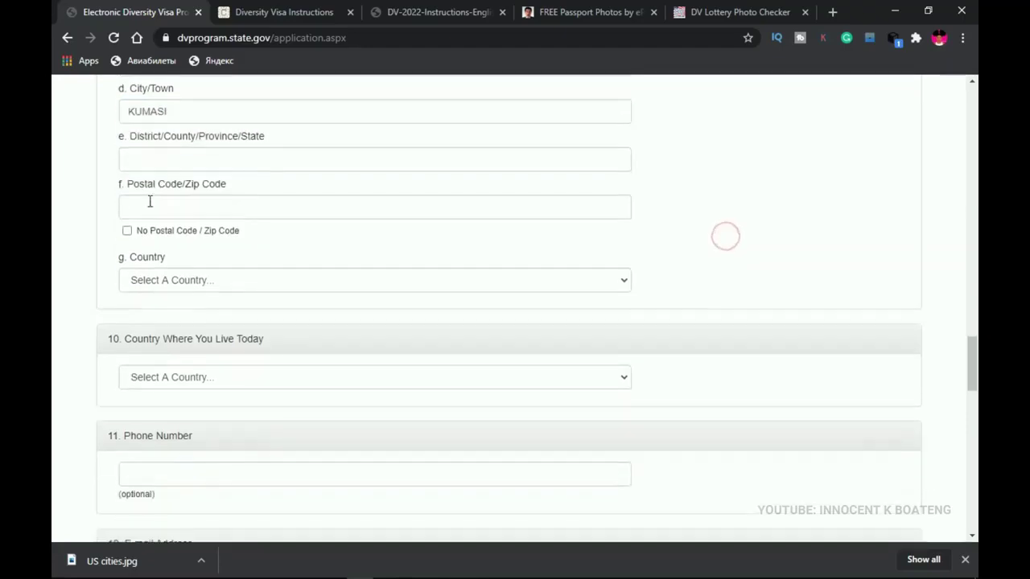
{"action": "left_click", "coordinate": [187, 163]}
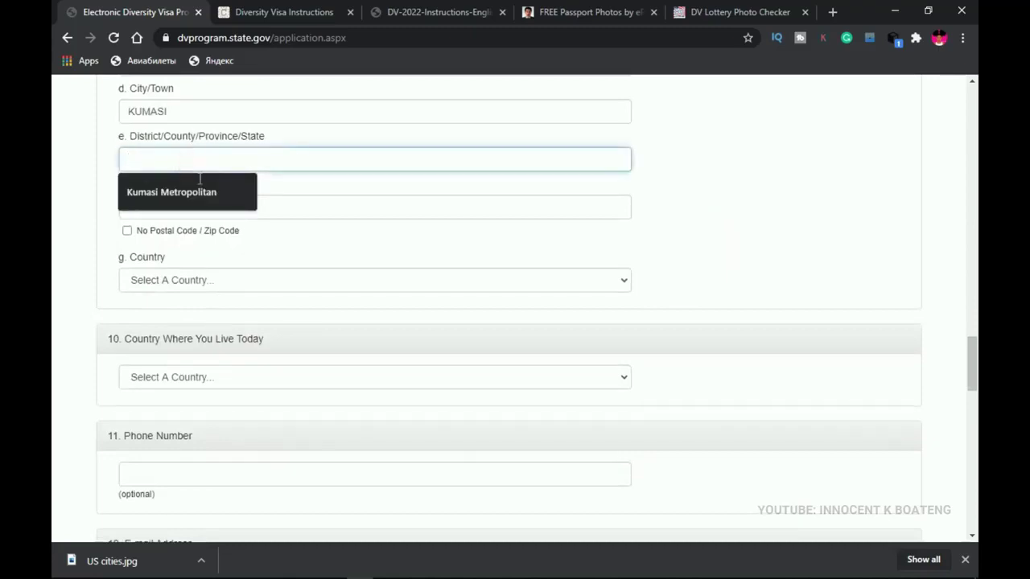
{"action": "left_click", "coordinate": [192, 190]}
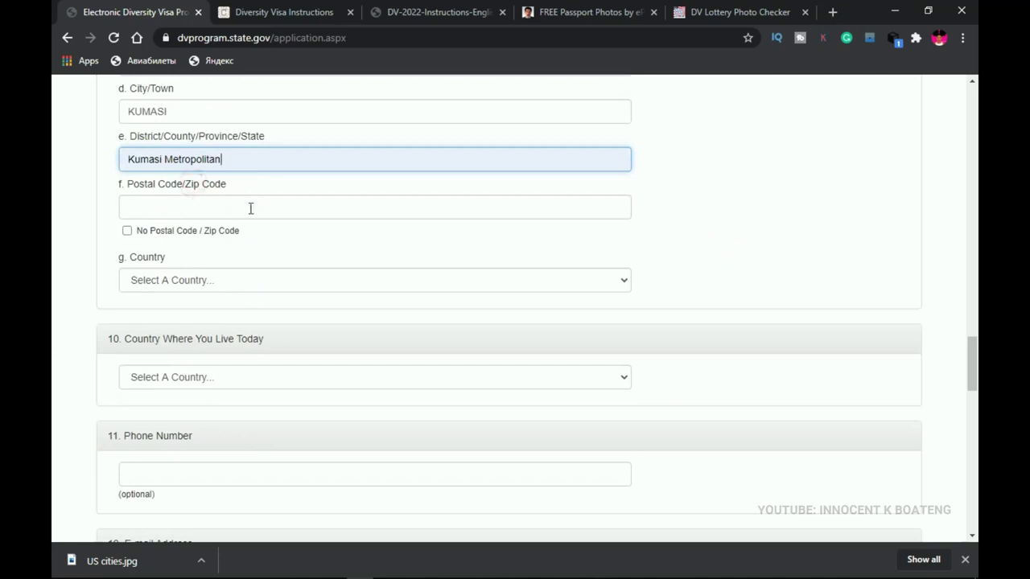
- Tick No Postal Code / Zip Code for the mailing address
{"action": "scroll", "coordinate": [265, 213], "scroll_direction": "up", "scroll_amount": 1}
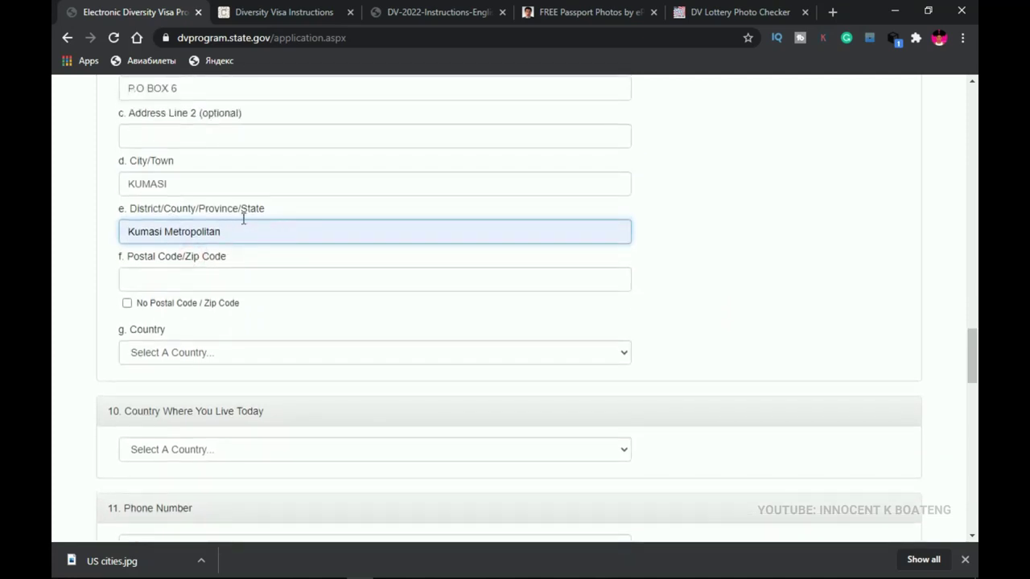
{"action": "scroll", "coordinate": [227, 256], "scroll_direction": "down", "scroll_amount": 1}
{"action": "left_click", "coordinate": [125, 209]}
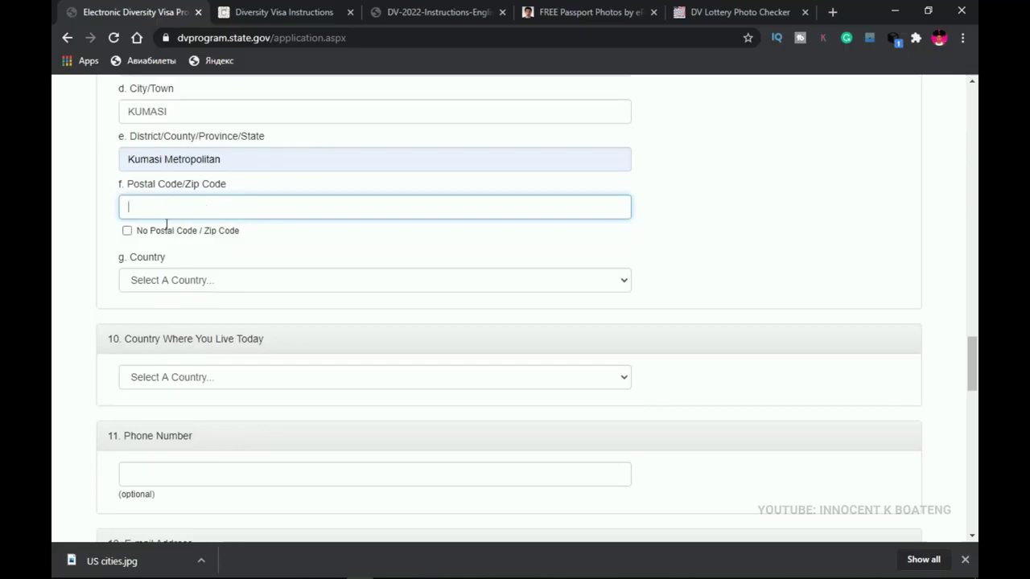
{"action": "left_click", "coordinate": [126, 230]}
{"action": "scroll", "coordinate": [181, 245], "scroll_direction": "down", "scroll_amount": 2}
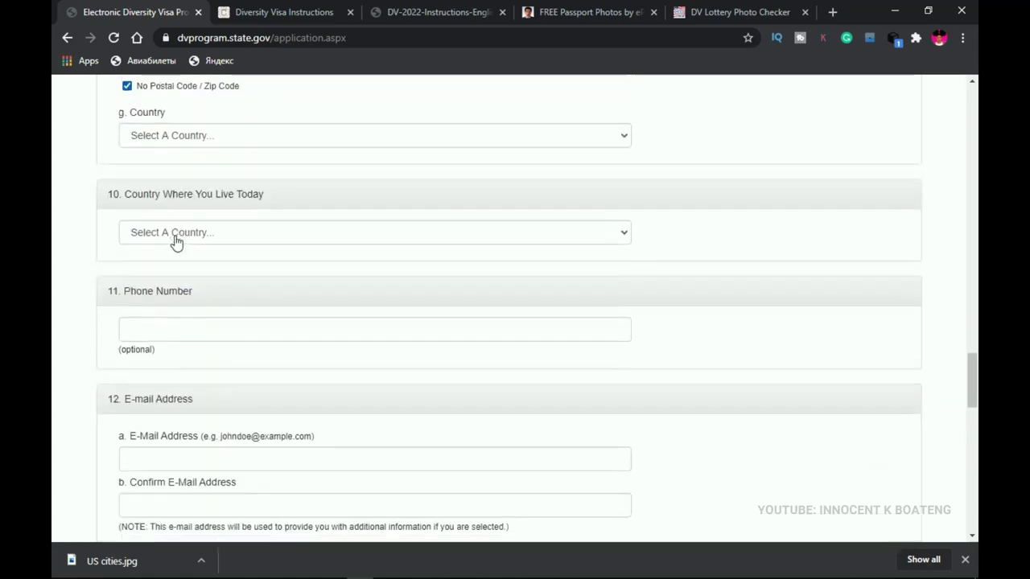
- Choose Ghana as the mailing address country
{"action": "left_click", "coordinate": [202, 133]}
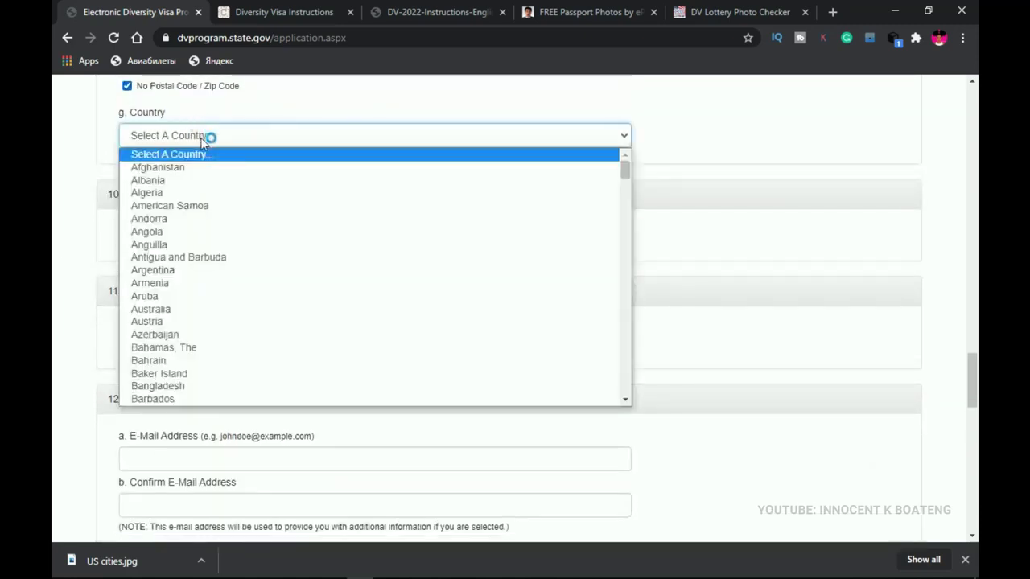
{"action": "type", "text": "gh"}
{"action": "key", "text": "Return"}
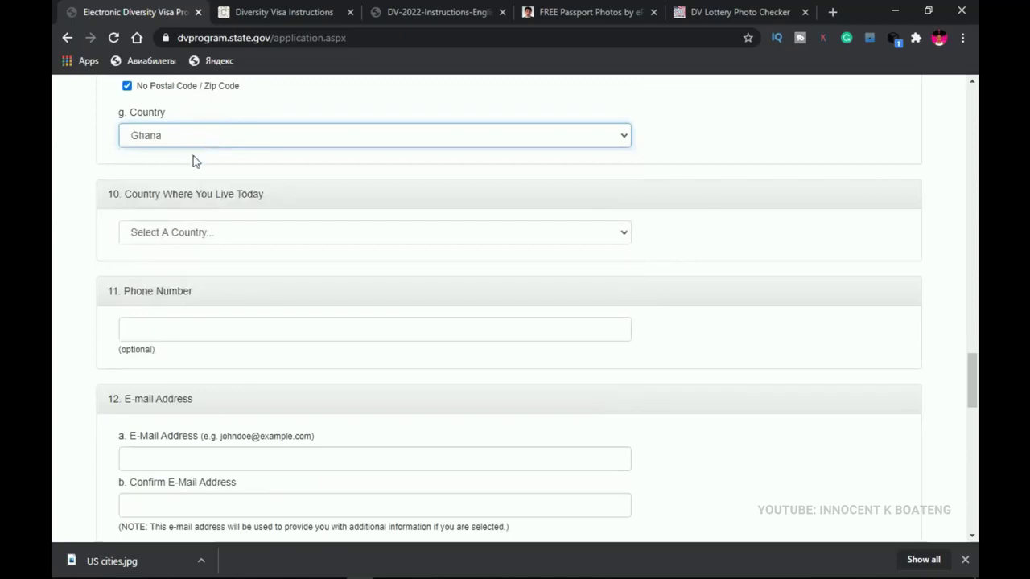
{"action": "scroll", "coordinate": [178, 161], "scroll_direction": "up", "scroll_amount": 1}
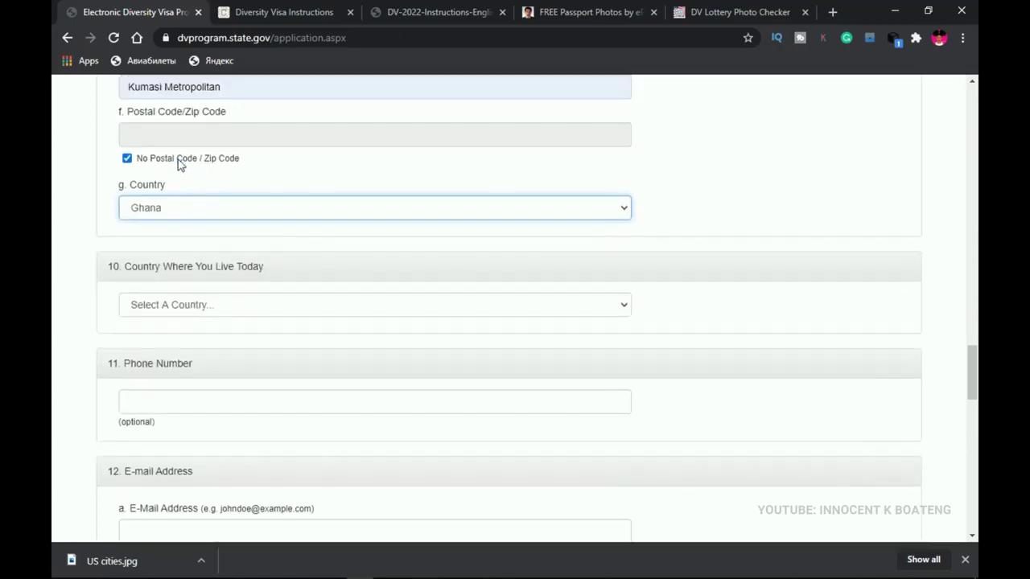
{"action": "scroll", "coordinate": [179, 166], "scroll_direction": "down", "scroll_amount": 1}
{"action": "scroll", "coordinate": [179, 171], "scroll_direction": "down", "scroll_amount": 1}
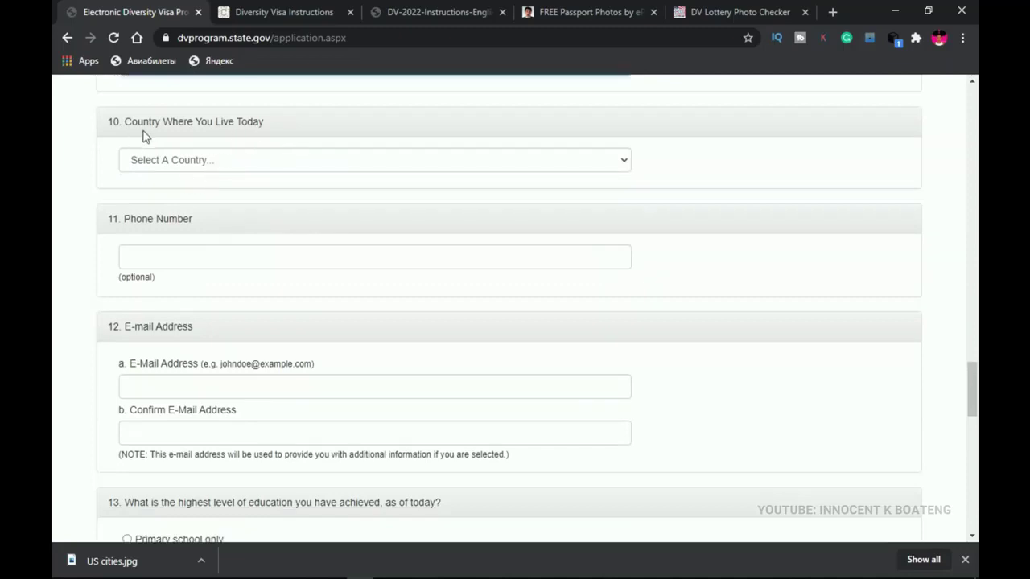
- Select Ghana as the country where the entrant lives today, leaving Phone Number blank
{"action": "left_click", "coordinate": [233, 166]}
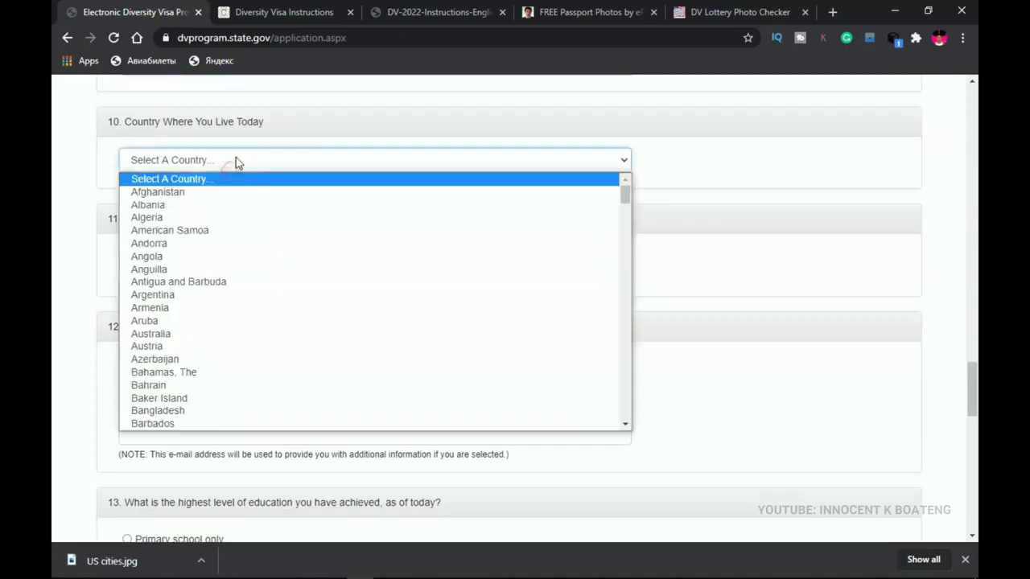
{"action": "type", "text": "gh"}
{"action": "key", "text": "Return"}
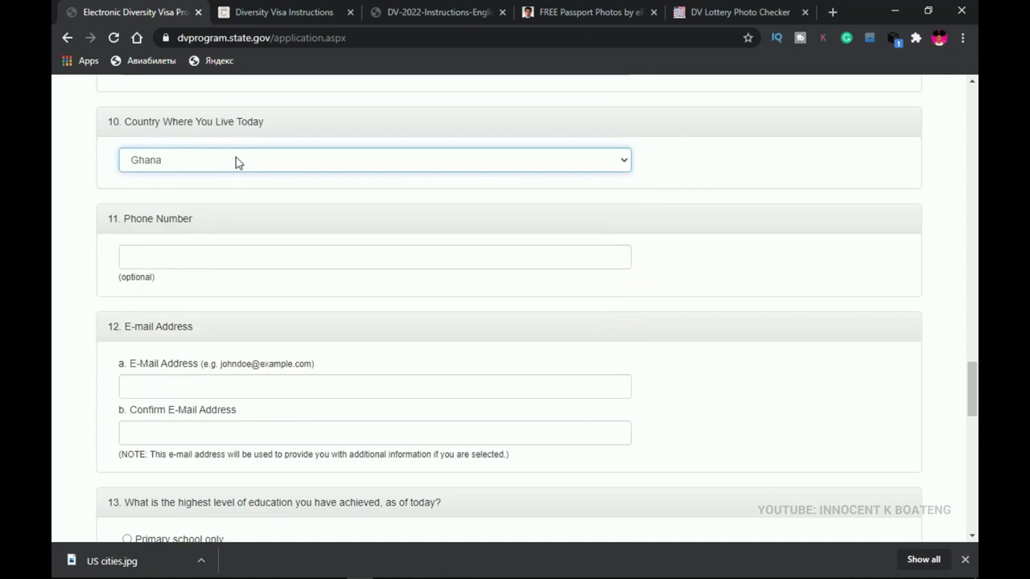
{"action": "scroll", "coordinate": [234, 161], "scroll_direction": "down", "scroll_amount": 2}
{"action": "scroll", "coordinate": [233, 161], "scroll_direction": "up", "scroll_amount": 2}
{"action": "left_click", "coordinate": [169, 258]}
{"action": "left_click", "coordinate": [78, 256]}
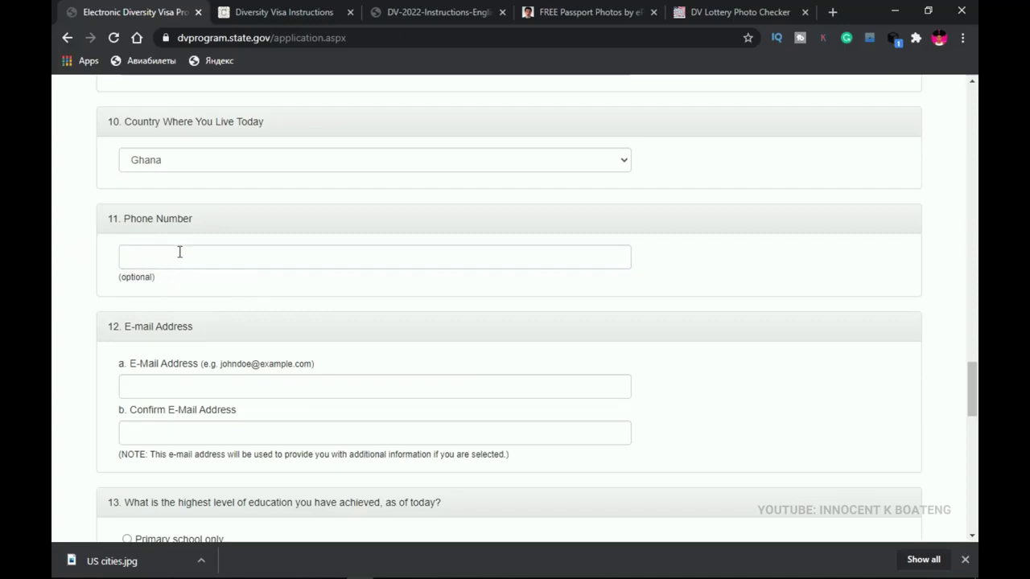
- Enter the entrant's e-mail address and repeat it in the confirmation field
{"action": "scroll", "coordinate": [179, 252], "scroll_direction": "down", "scroll_amount": 2}
{"action": "left_click", "coordinate": [194, 243]}
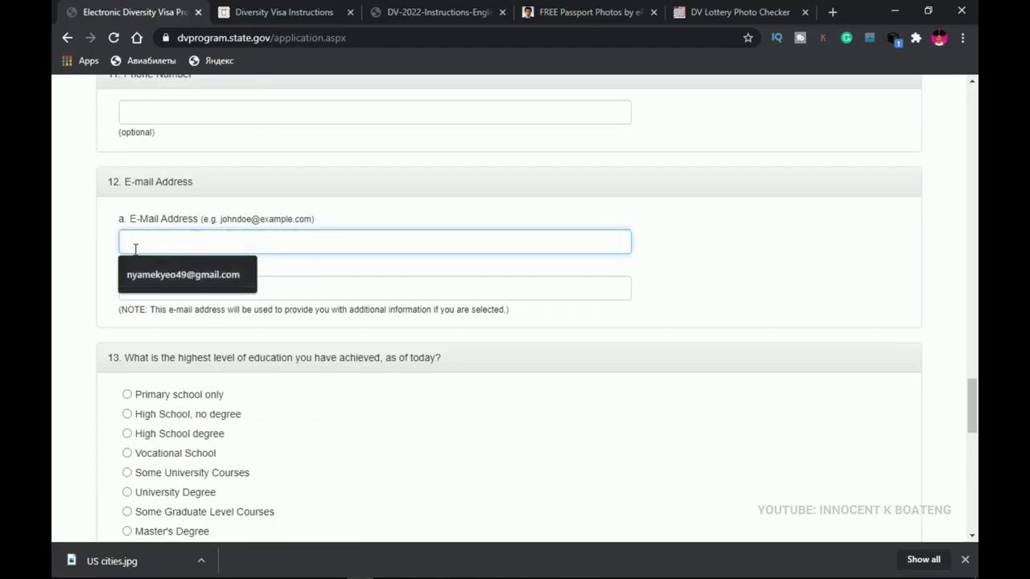
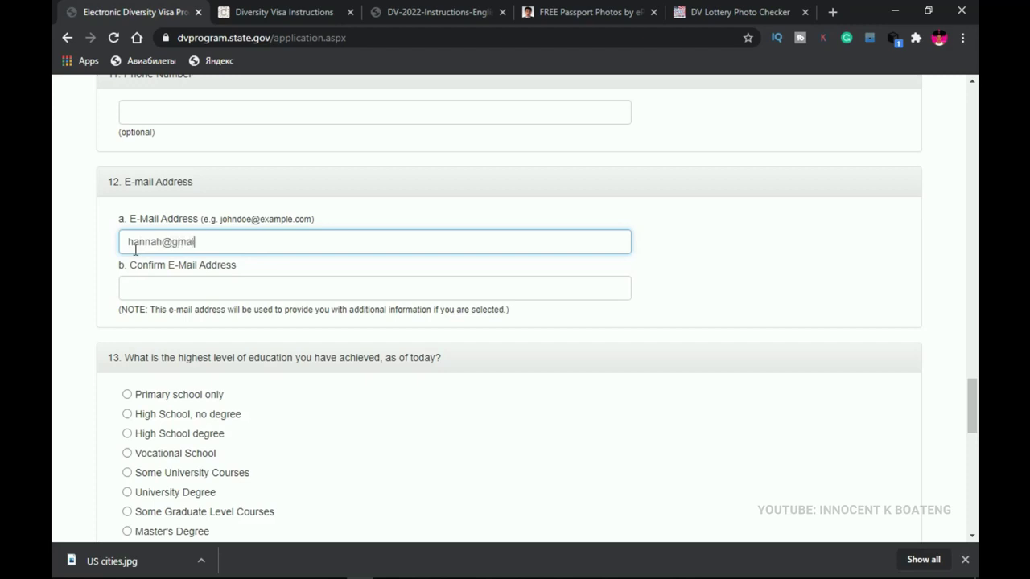
{"action": "left_click", "coordinate": [193, 292]}
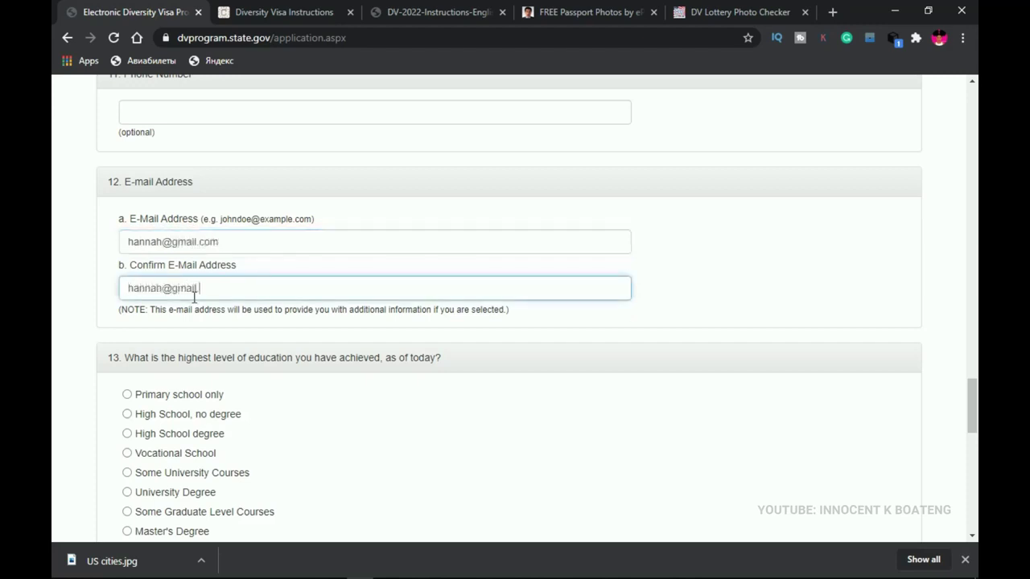
- Select the note on how the e-mail is used, then scroll down to question 13
{"action": "triple_click", "coordinate": [338, 310]}
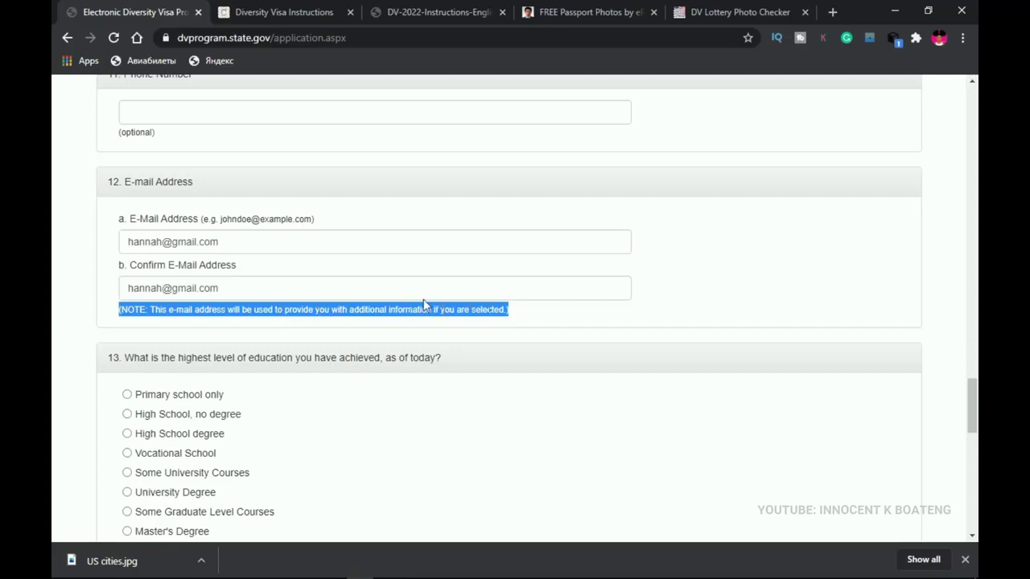
{"action": "scroll", "coordinate": [290, 278], "scroll_direction": "down", "scroll_amount": 1}
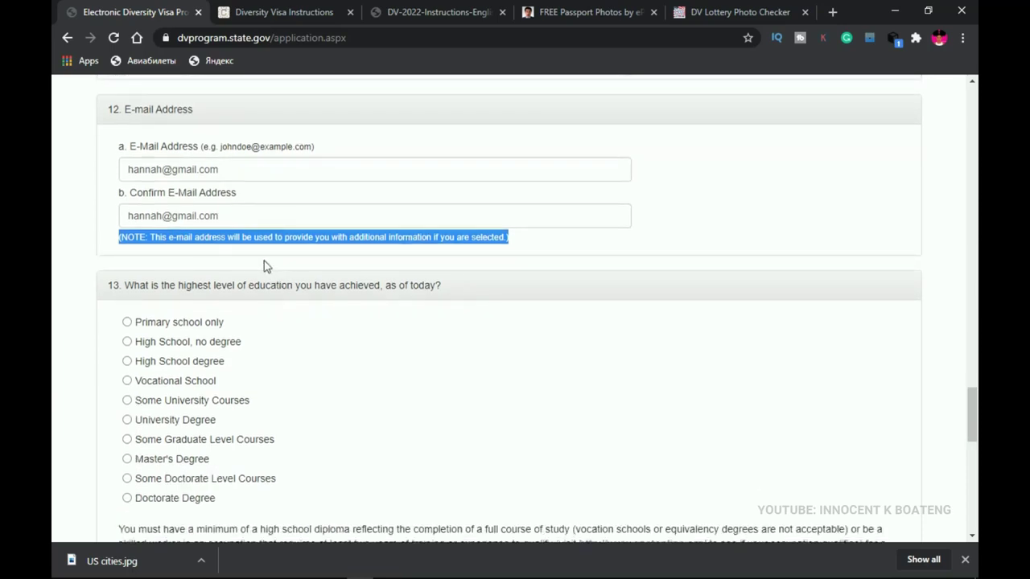
{"action": "scroll", "coordinate": [192, 205], "scroll_direction": "down", "scroll_amount": 2}
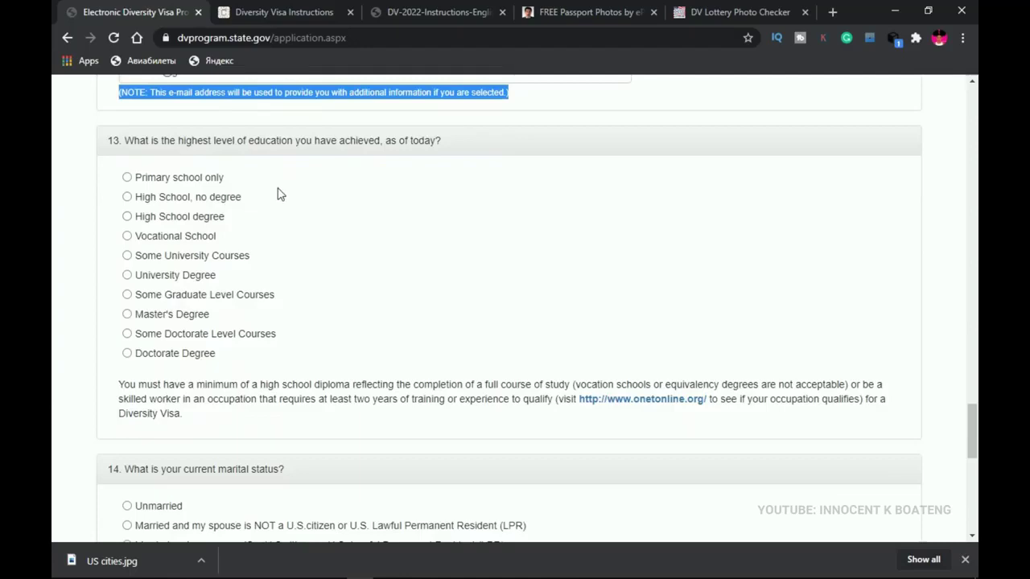
- Check the photo requirements in the DV-2022 Instructions PDF, then mark Some Graduate Level Courses as highest education
{"action": "left_click", "coordinate": [414, 18]}
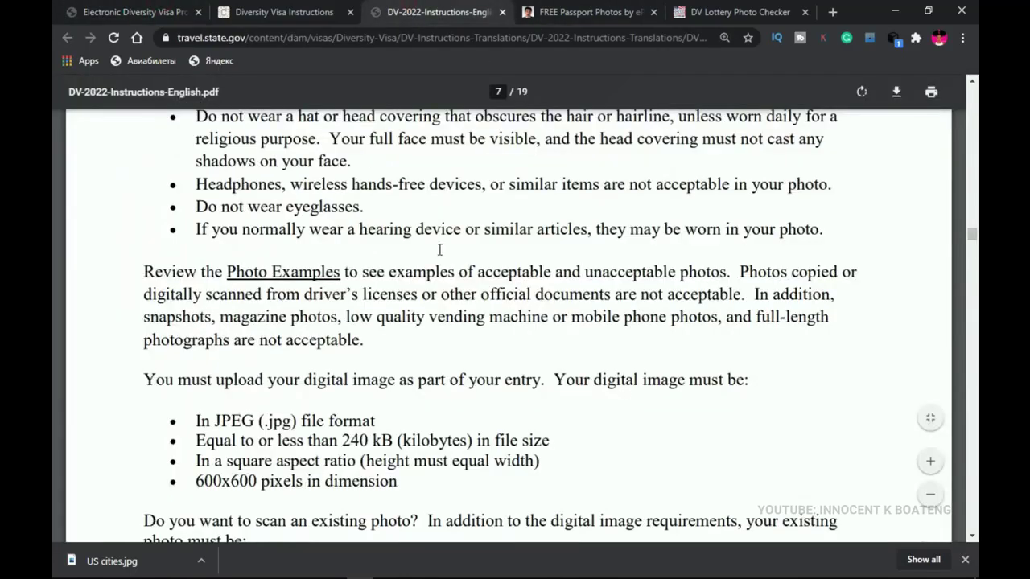
{"action": "left_click", "coordinate": [138, 10]}
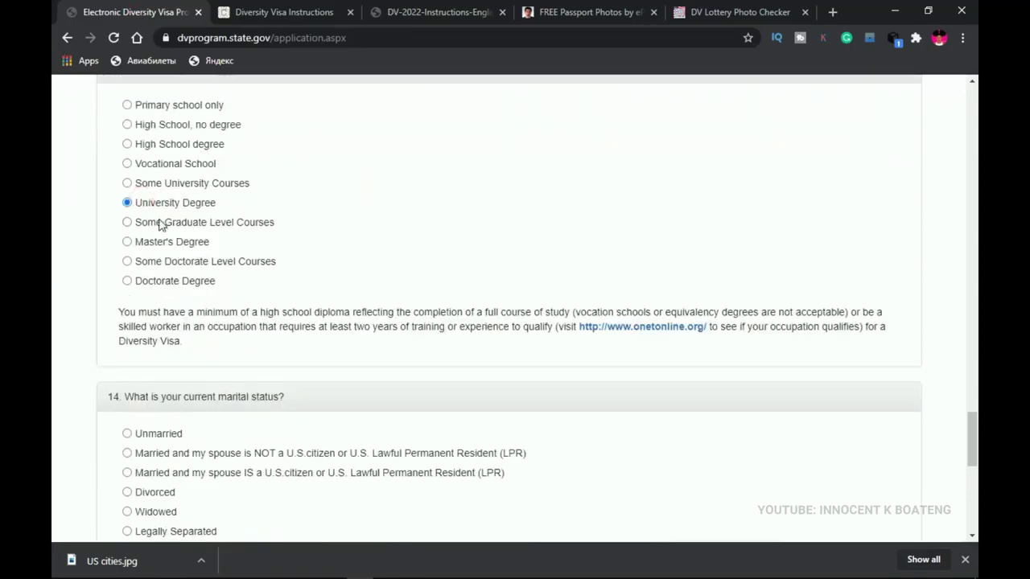
{"action": "left_click", "coordinate": [159, 222]}
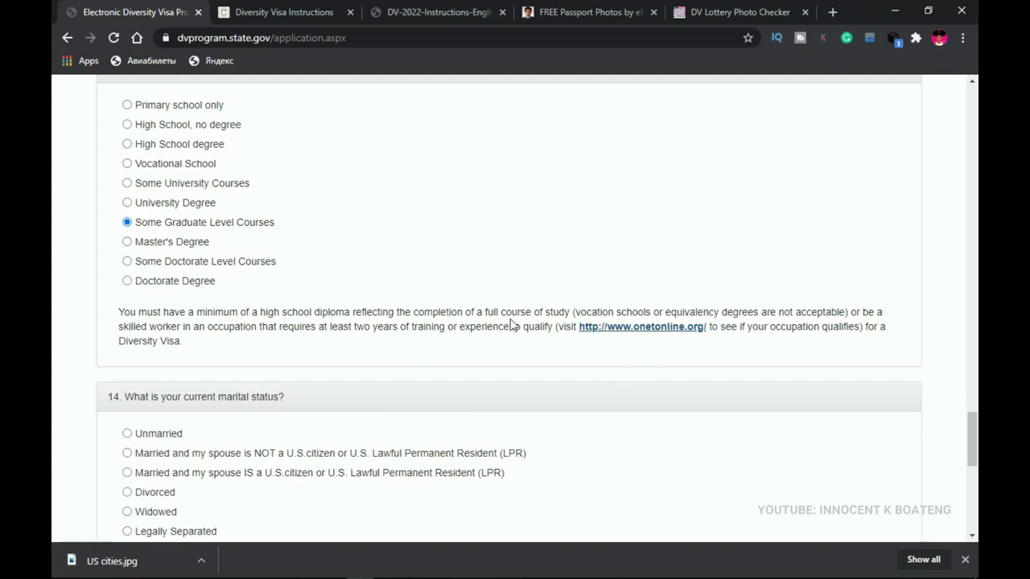
- Select Unmarried as the marital status under question 14
{"action": "scroll", "coordinate": [317, 304], "scroll_direction": "down", "scroll_amount": 1}
{"action": "scroll", "coordinate": [294, 306], "scroll_direction": "down", "scroll_amount": 3}
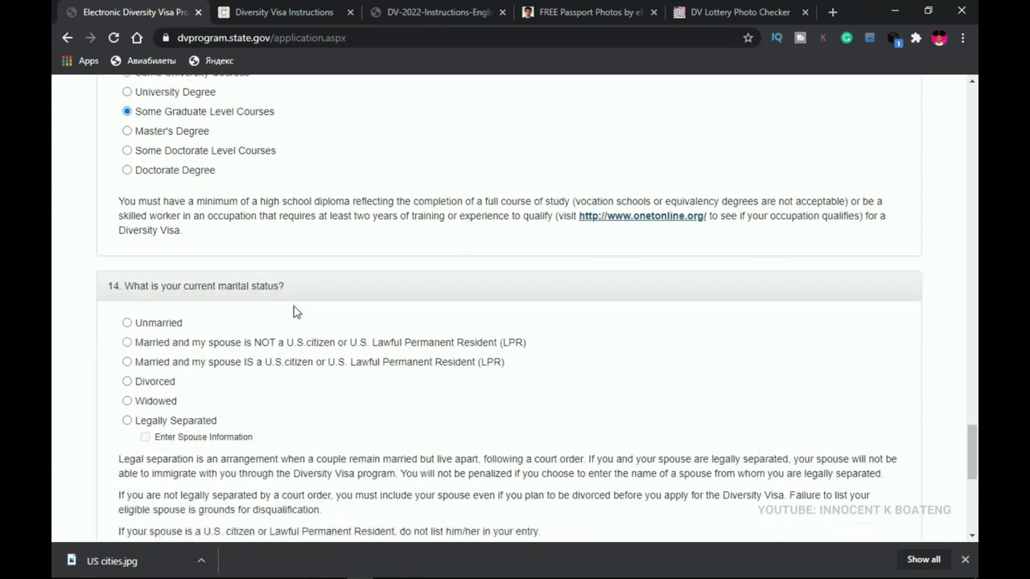
{"action": "scroll", "coordinate": [300, 293], "scroll_direction": "up", "scroll_amount": 1}
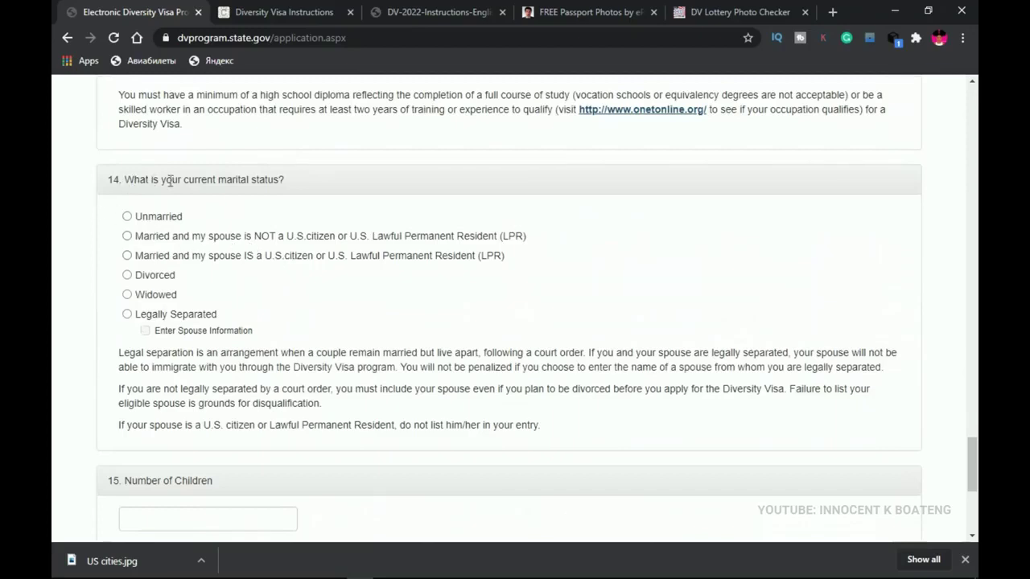
{"action": "scroll", "coordinate": [249, 215], "scroll_direction": "down", "scroll_amount": 1}
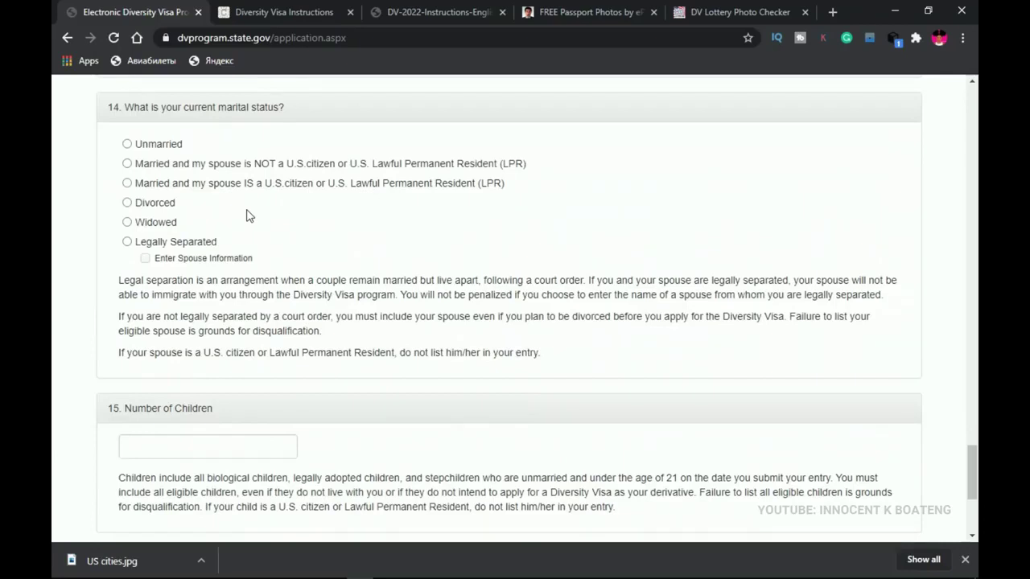
{"action": "left_click", "coordinate": [128, 145]}
- Enter 0 as the number of children in question 15
{"action": "scroll", "coordinate": [271, 257], "scroll_direction": "down", "scroll_amount": 2}
{"action": "left_click", "coordinate": [193, 302]}
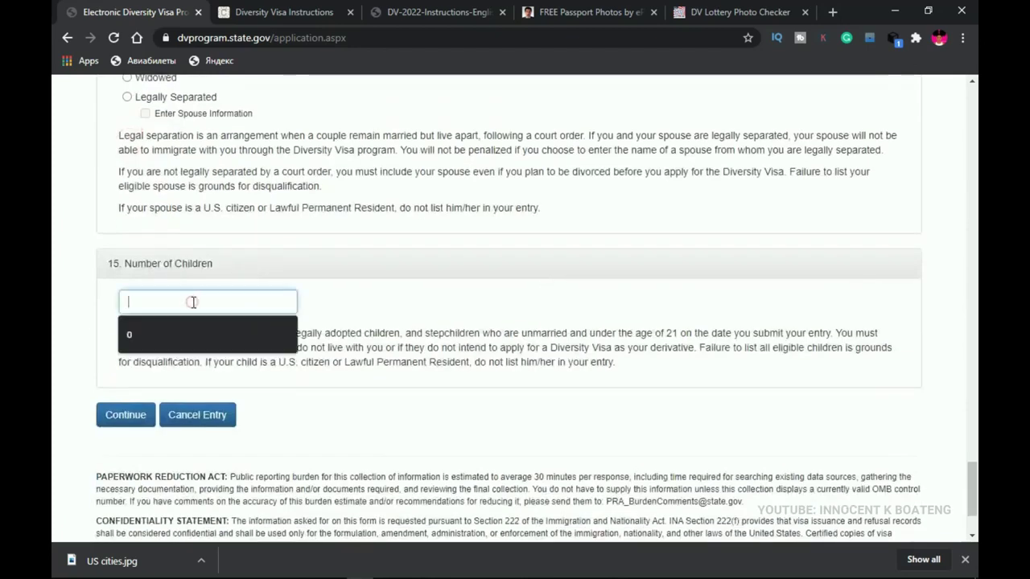
{"action": "type", "text": "0"}
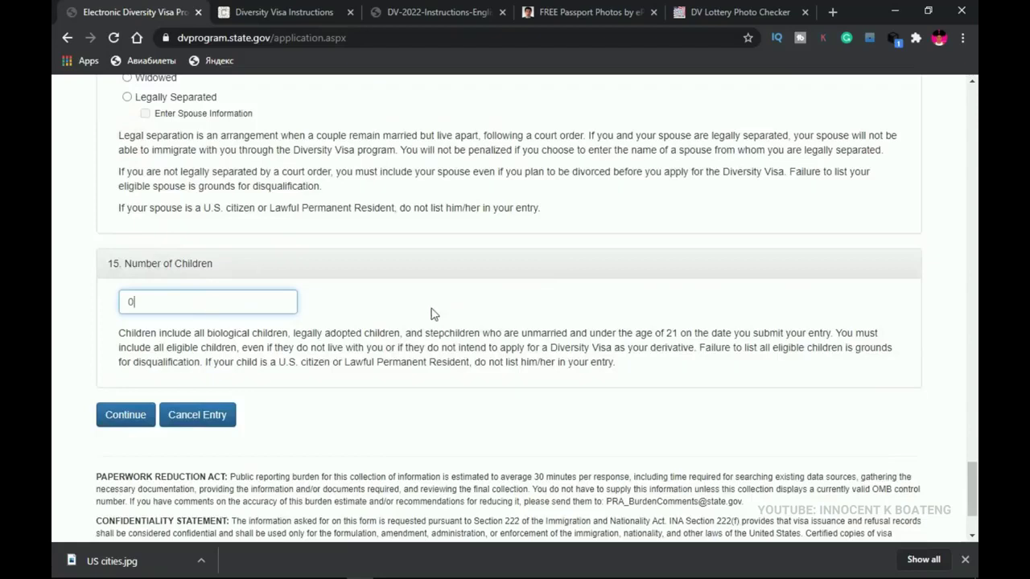
{"action": "scroll", "coordinate": [430, 313], "scroll_direction": "up", "scroll_amount": 1}
{"action": "scroll", "coordinate": [241, 290], "scroll_direction": "down", "scroll_amount": 3}
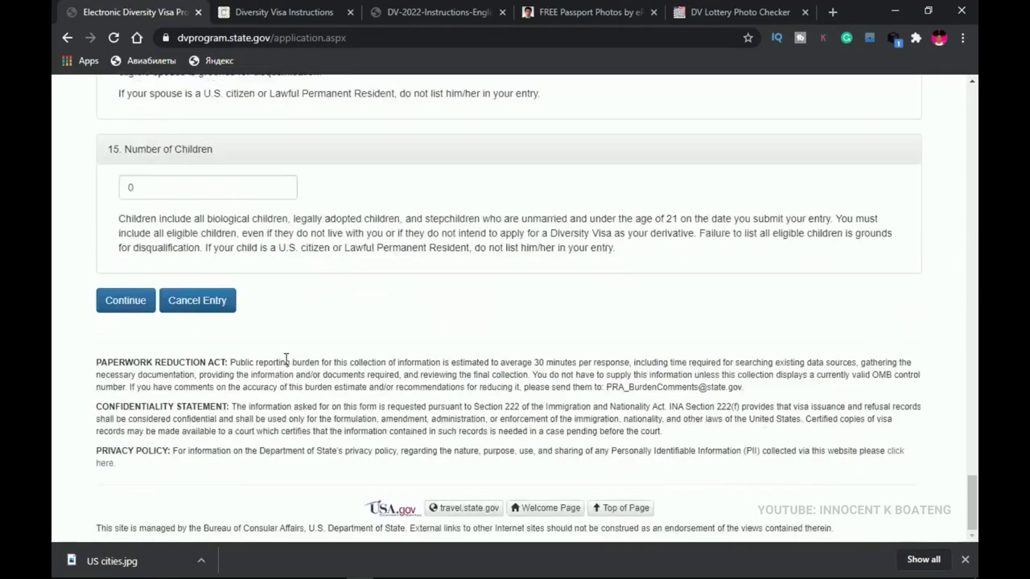
{"action": "scroll", "coordinate": [294, 362], "scroll_direction": "up", "scroll_amount": 20}
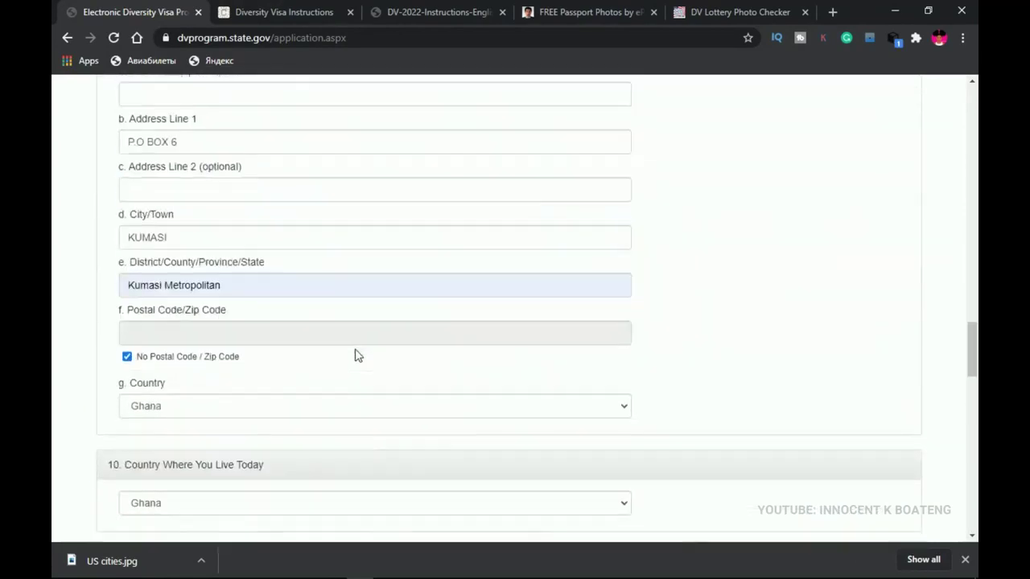
{"action": "scroll", "coordinate": [358, 354], "scroll_direction": "up", "scroll_amount": 20}
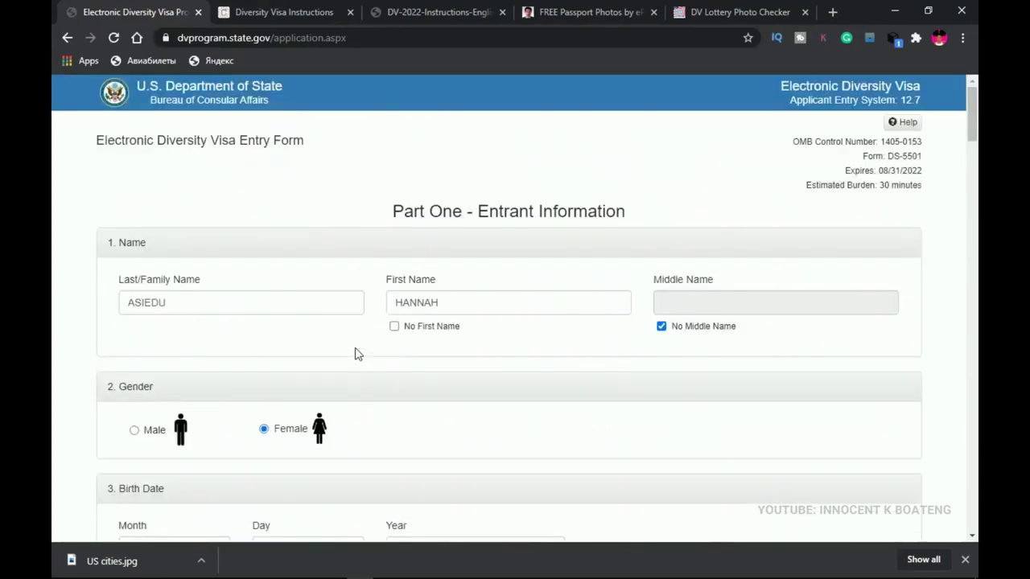
{"action": "scroll", "coordinate": [358, 354], "scroll_direction": "down", "scroll_amount": 20}
{"action": "scroll", "coordinate": [354, 347], "scroll_direction": "down", "scroll_amount": 20}
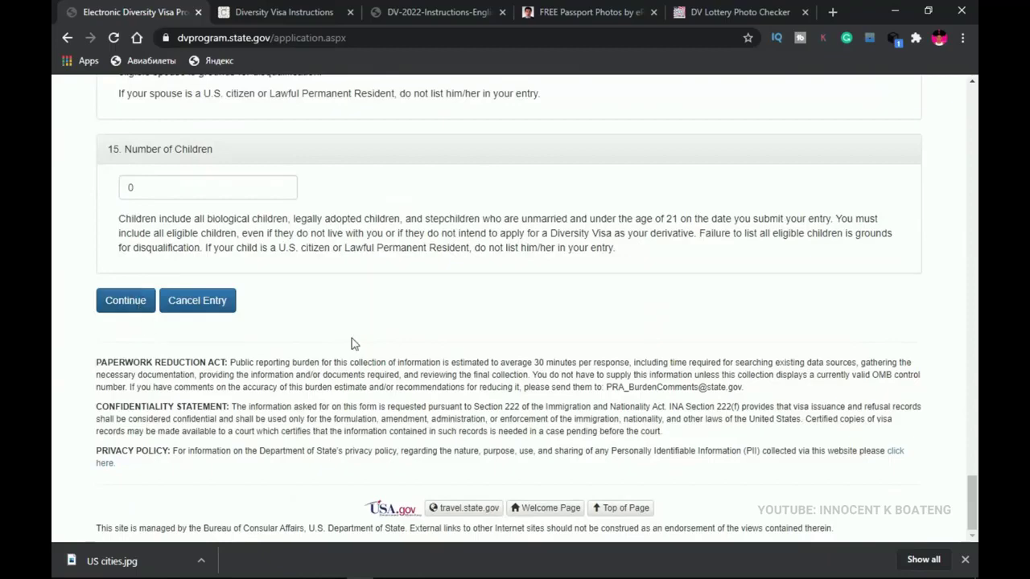
{"action": "scroll", "coordinate": [346, 344], "scroll_direction": "up", "scroll_amount": 3}
{"action": "scroll", "coordinate": [350, 343], "scroll_direction": "up", "scroll_amount": 20}
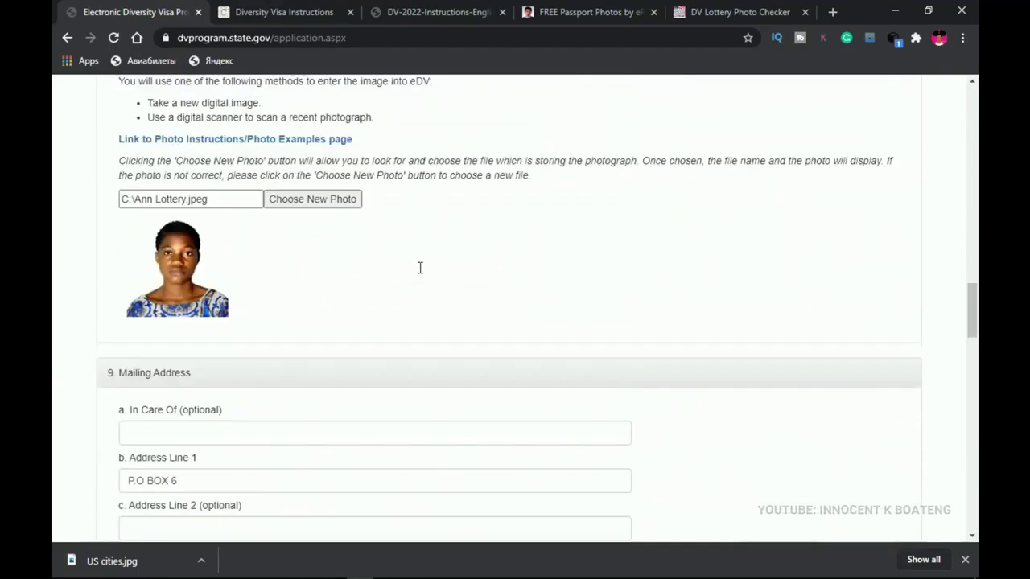
{"action": "scroll", "coordinate": [386, 249], "scroll_direction": "up", "scroll_amount": 3}
{"action": "scroll", "coordinate": [377, 294], "scroll_direction": "down", "scroll_amount": 2}
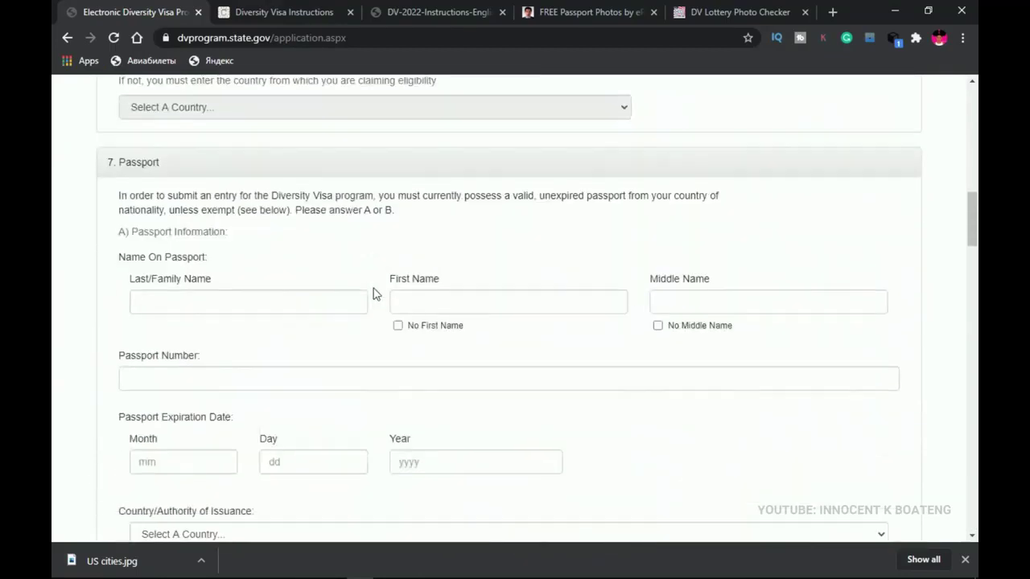
{"action": "scroll", "coordinate": [372, 282], "scroll_direction": "down", "scroll_amount": 5}
{"action": "scroll", "coordinate": [373, 297], "scroll_direction": "down", "scroll_amount": 20}
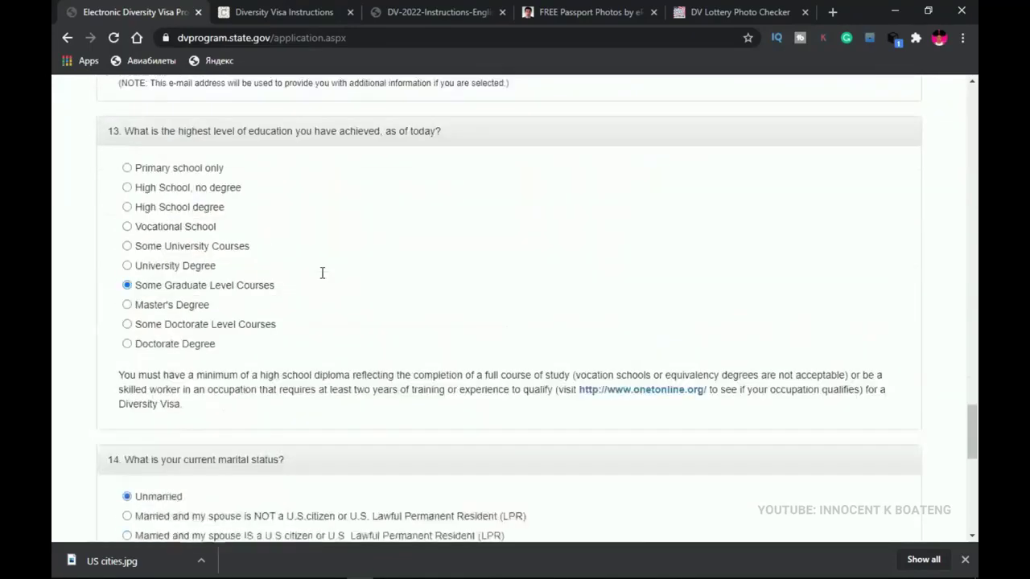
{"action": "scroll", "coordinate": [316, 276], "scroll_direction": "down", "scroll_amount": 1}
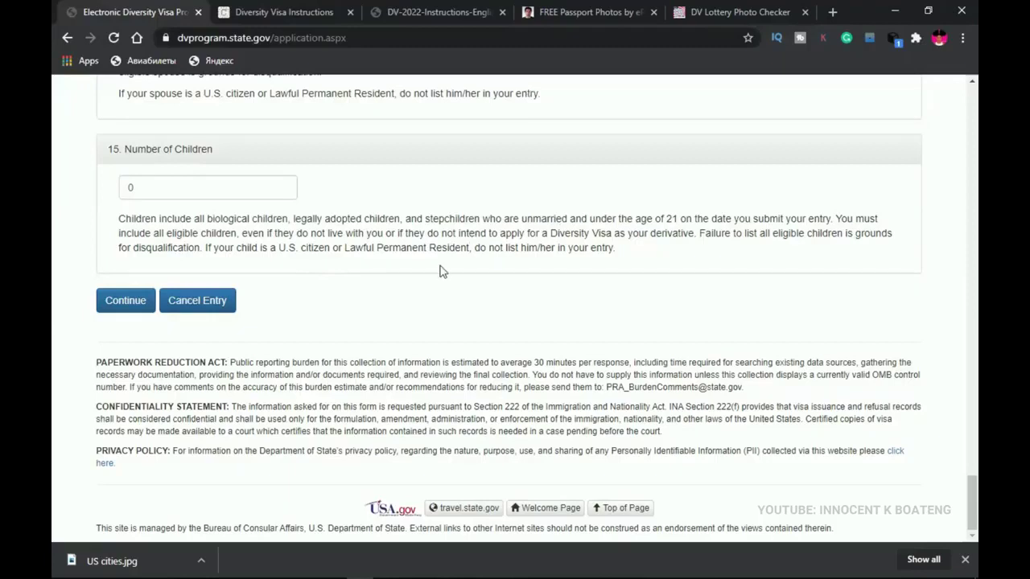
{"action": "scroll", "coordinate": [441, 271], "scroll_direction": "up", "scroll_amount": 1}
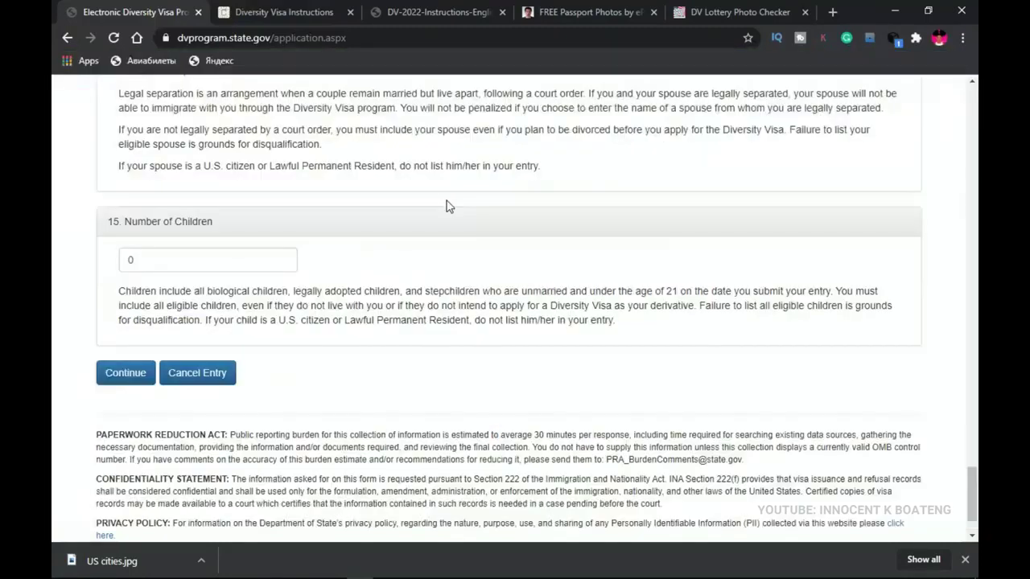
{"action": "scroll", "coordinate": [613, 287], "scroll_direction": "up", "scroll_amount": 15}
{"action": "scroll", "coordinate": [621, 287], "scroll_direction": "up", "scroll_amount": 20}
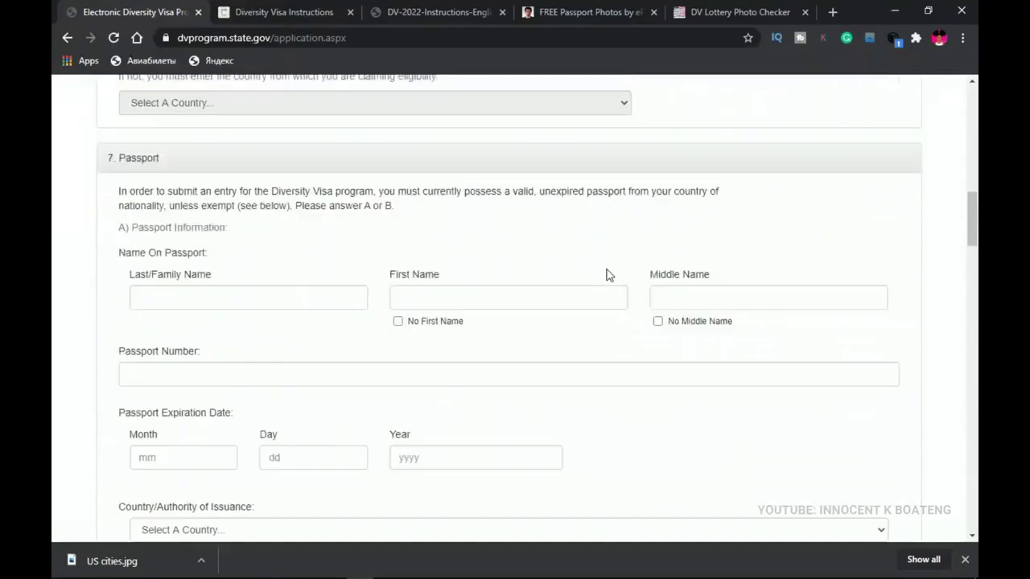
{"action": "scroll", "coordinate": [609, 274], "scroll_direction": "up", "scroll_amount": 2}
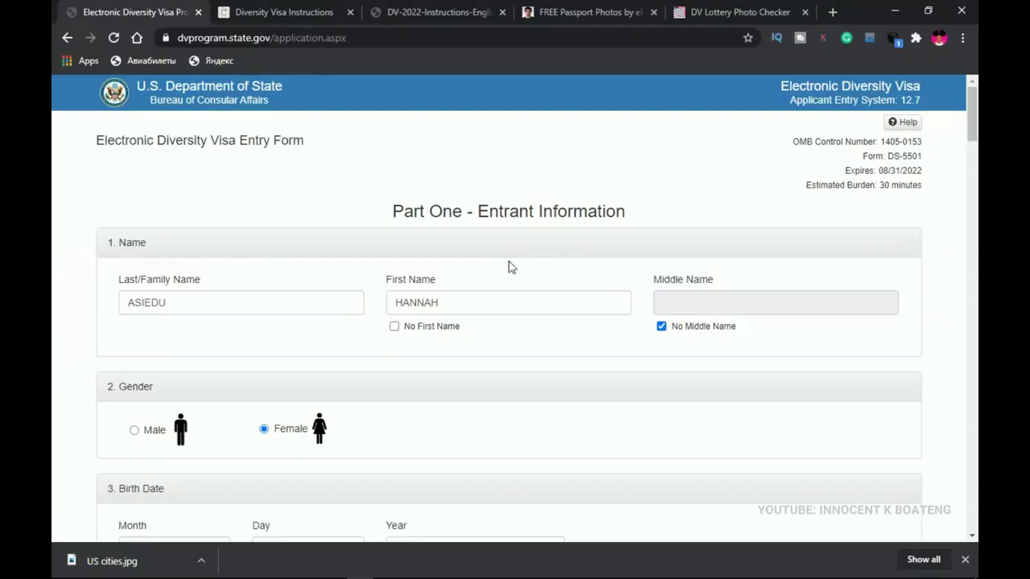
{"action": "scroll", "coordinate": [508, 267], "scroll_direction": "down", "scroll_amount": 2}
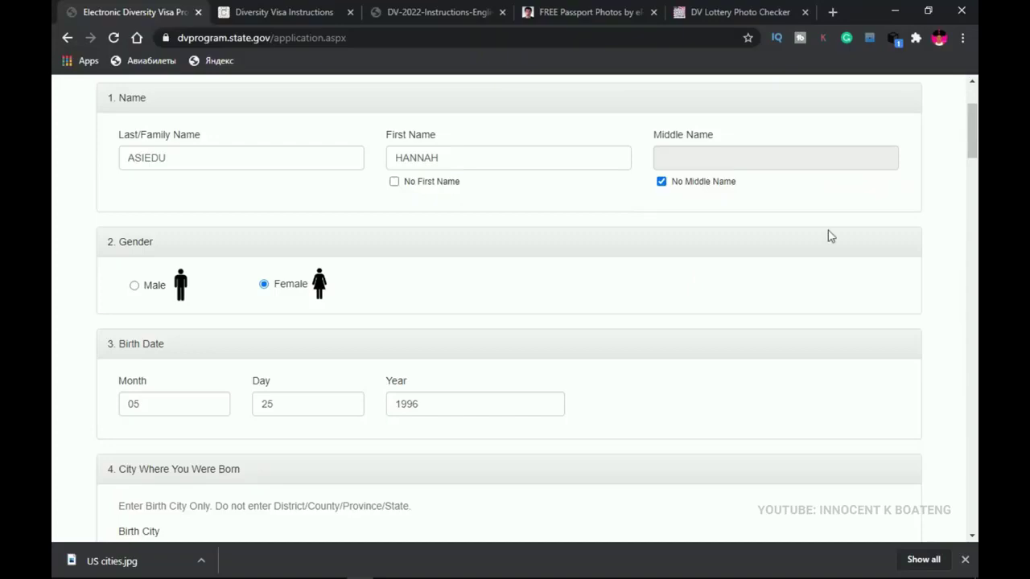
{"action": "scroll", "coordinate": [653, 252], "scroll_direction": "down", "scroll_amount": 3}
{"action": "scroll", "coordinate": [648, 253], "scroll_direction": "down", "scroll_amount": 1}
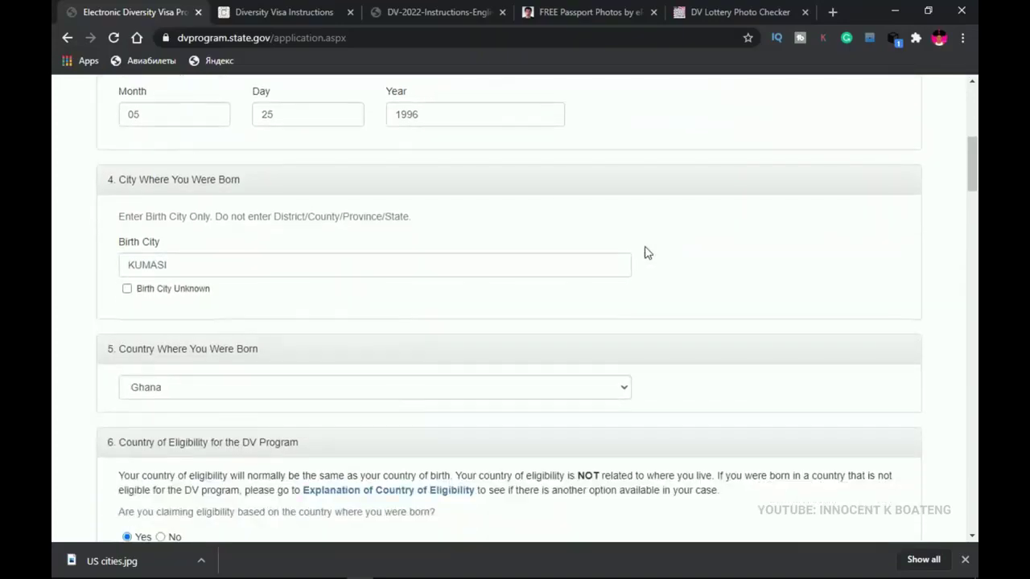
{"action": "scroll", "coordinate": [644, 253], "scroll_direction": "down", "scroll_amount": 2}
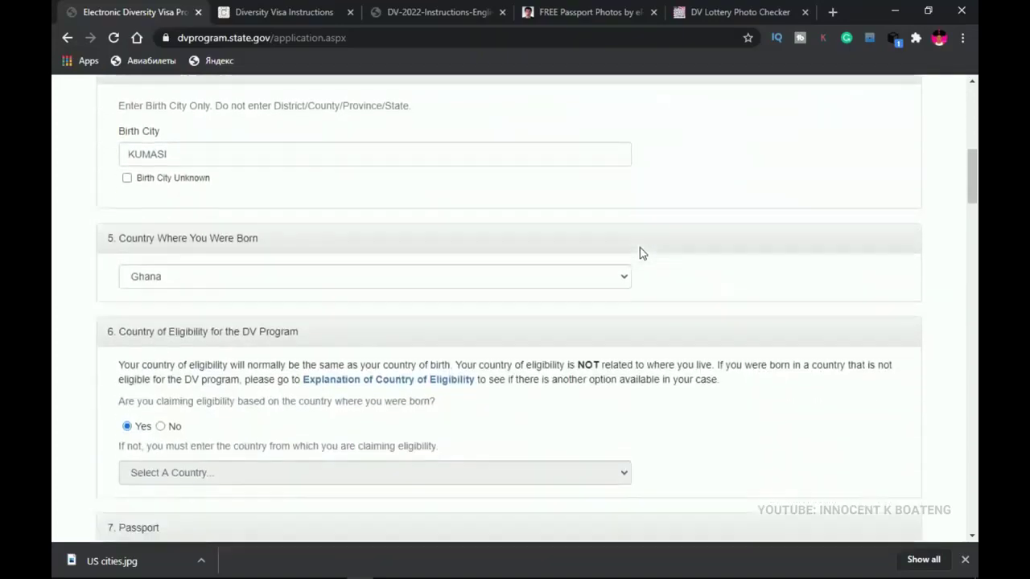
{"action": "scroll", "coordinate": [642, 254], "scroll_direction": "down", "scroll_amount": 2}
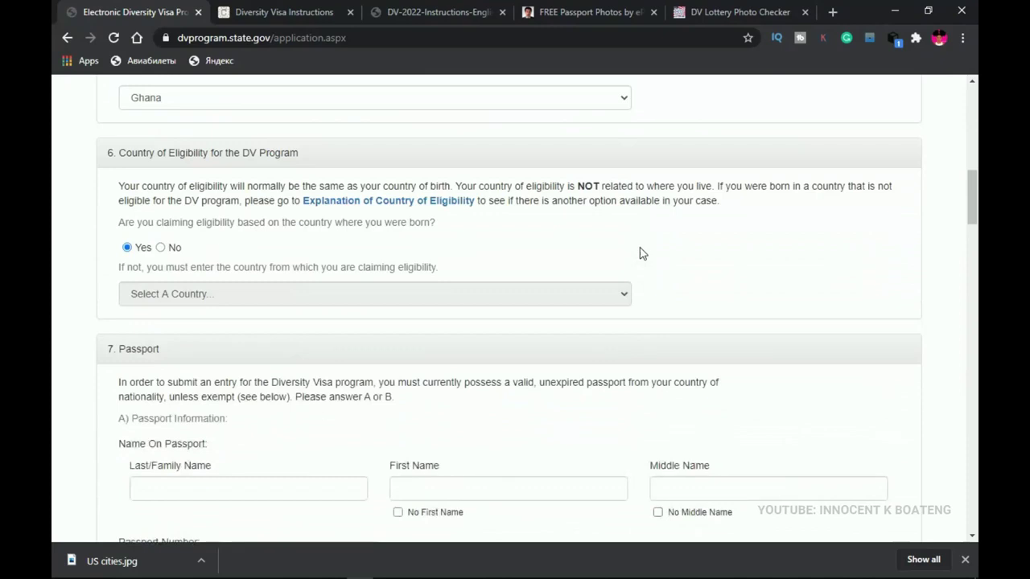
{"action": "scroll", "coordinate": [642, 254], "scroll_direction": "up", "scroll_amount": 2}
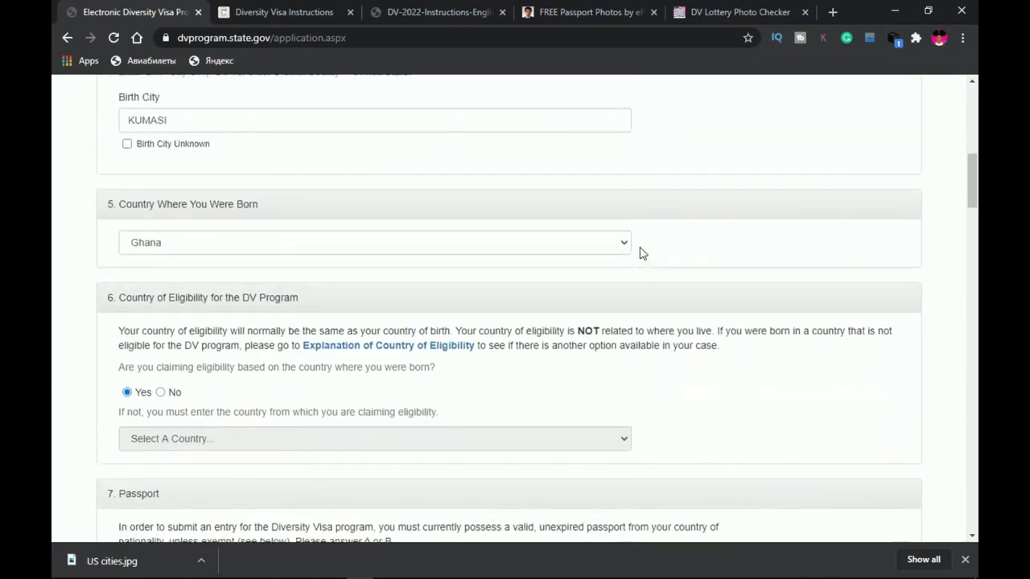
{"action": "scroll", "coordinate": [642, 253], "scroll_direction": "up", "scroll_amount": 8}
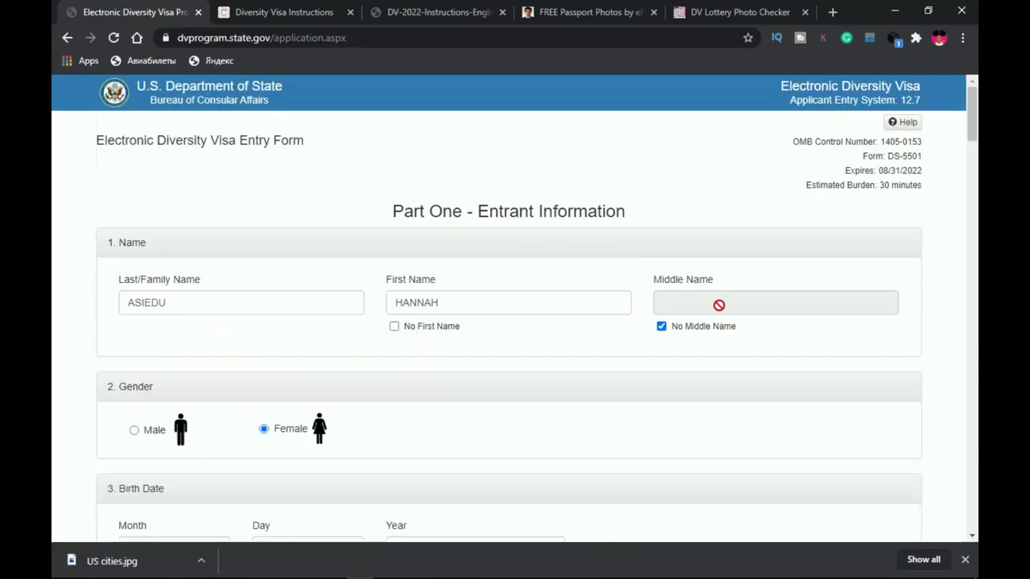